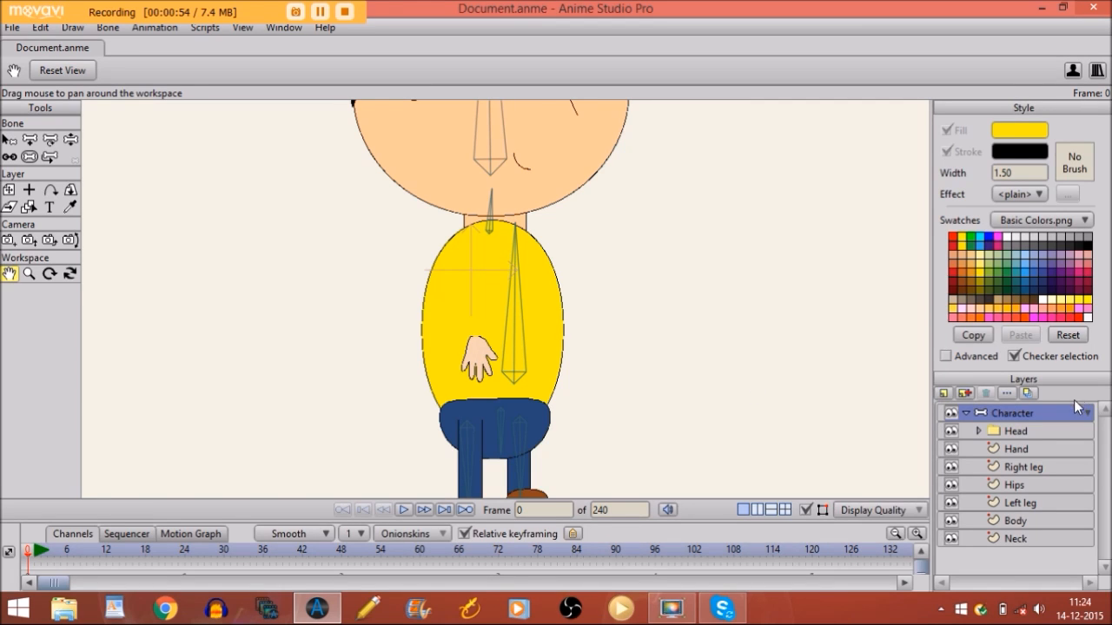
# Select the Hand layer and bring up the New Layer type list
pyautogui.click(1008, 452)
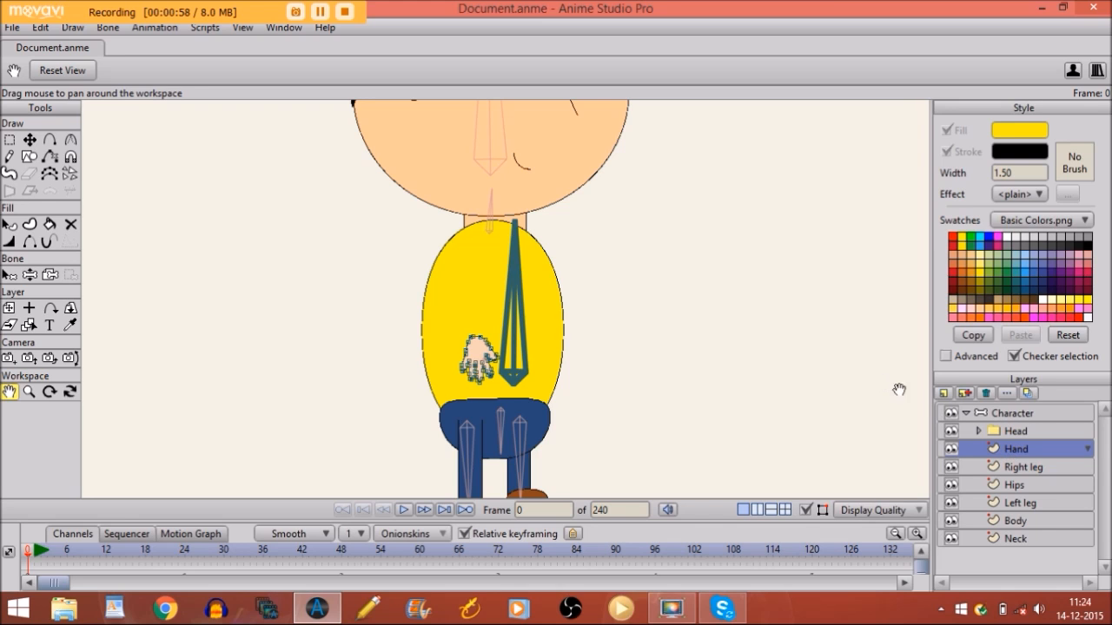
pyautogui.click(943, 398)
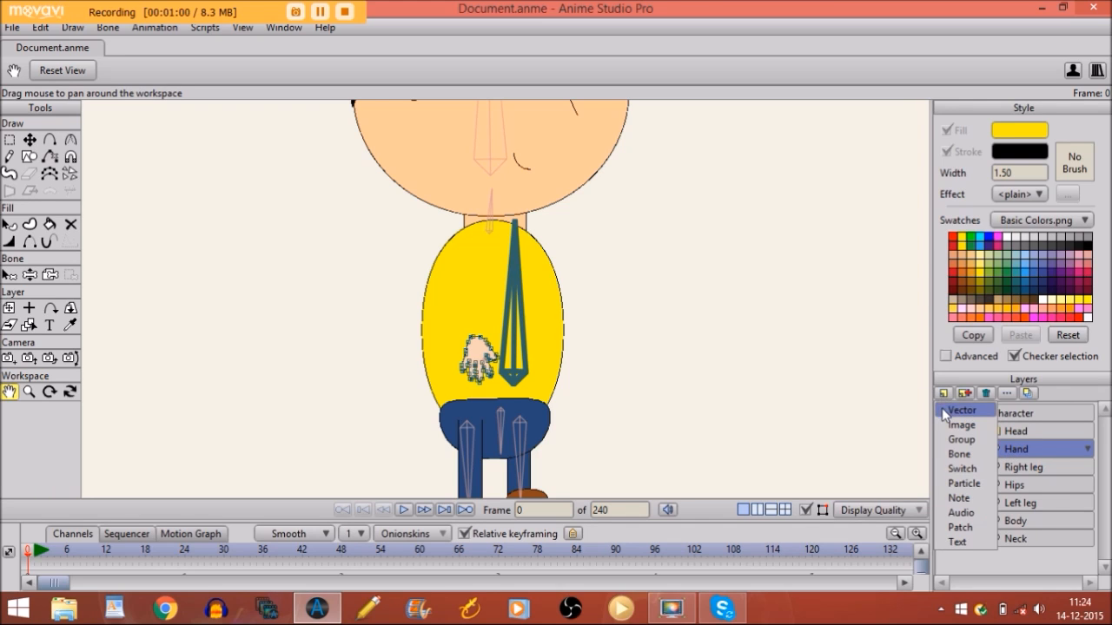
# Add a vector layer named 'Lower arm' above Hand and choose the oval Draw Shape option
pyautogui.click(947, 408)
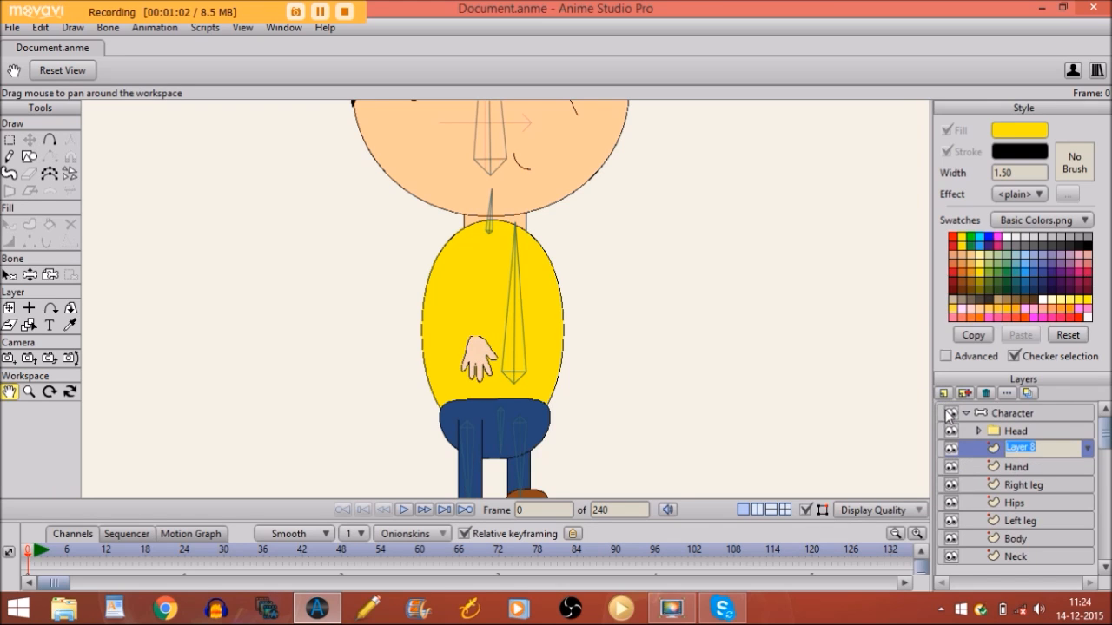
pyautogui.press('CapsLock')
pyautogui.write('Lowerr')
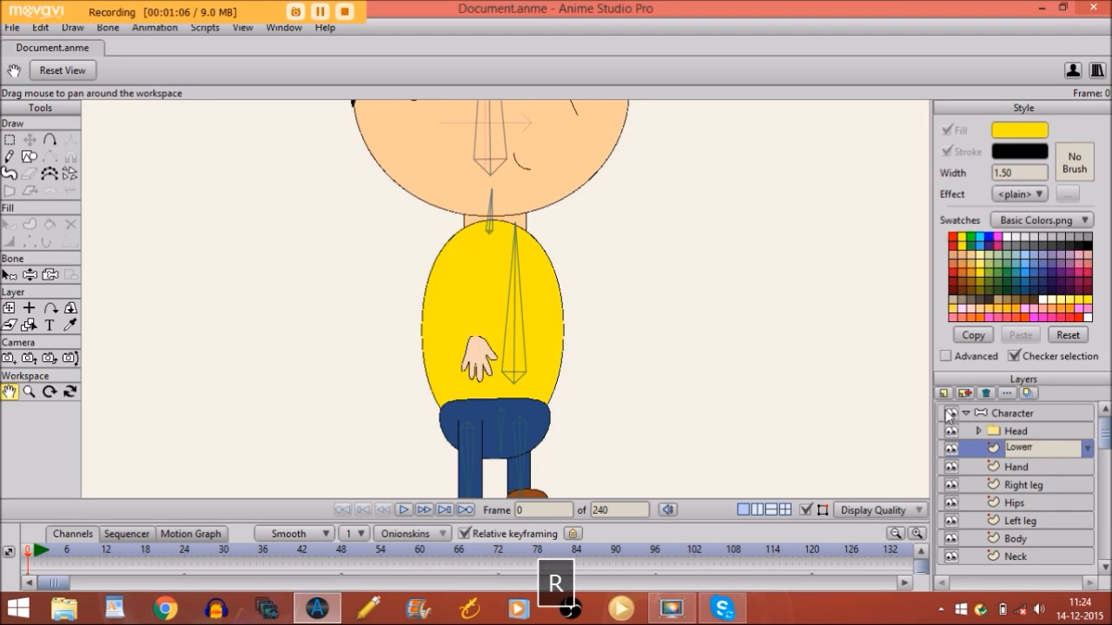
pyautogui.press('BackSpace')
pyautogui.write('arm')
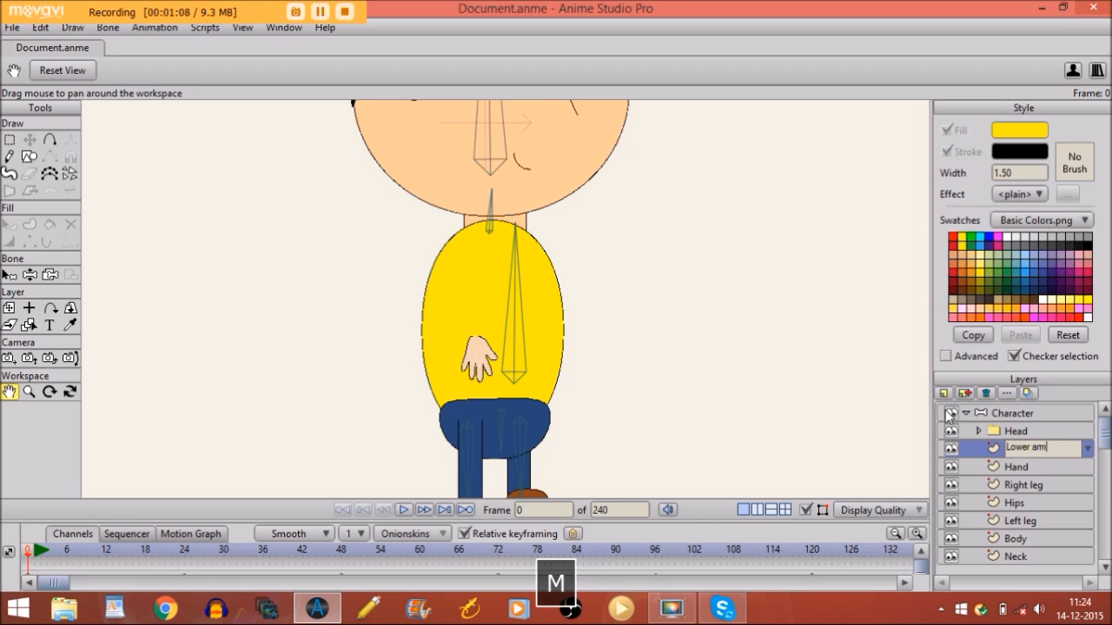
pyautogui.press('Return')
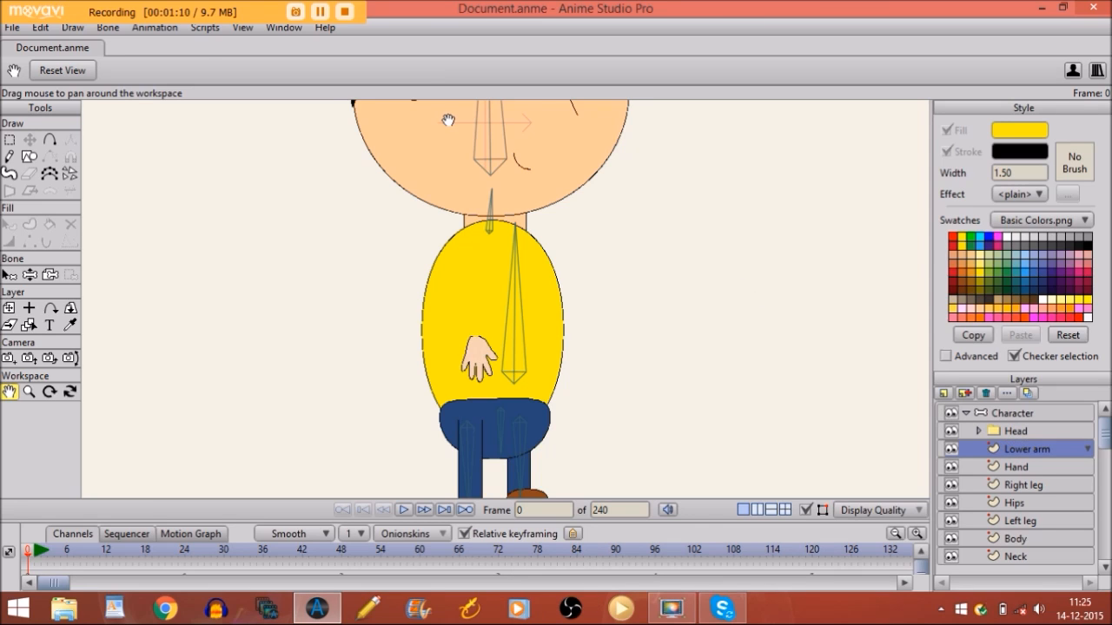
pyautogui.click(28, 157)
pyautogui.click(197, 73)
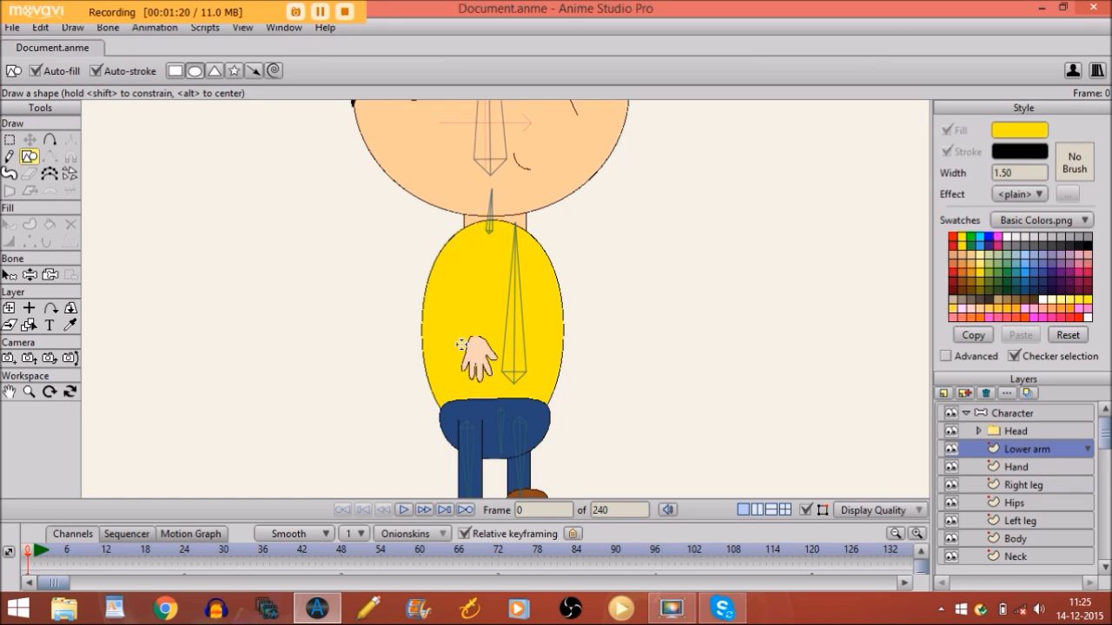
# Draw the lower-arm oval just above the hand and nudge it slightly down and left
pyautogui.moveTo(467, 345)
pyautogui.mouseDown()
pyautogui.moveTo(488, 263)
pyautogui.moveTo(491, 282)
pyautogui.mouseUp()
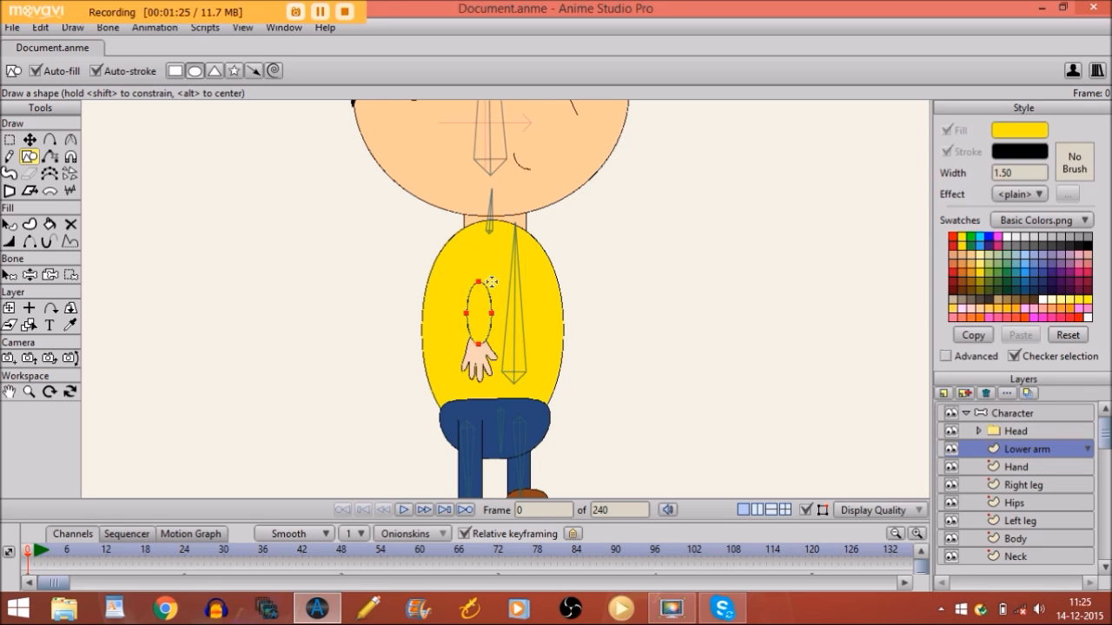
pyautogui.click(30, 140)
pyautogui.moveTo(482, 324); pyautogui.dragTo(477, 335)
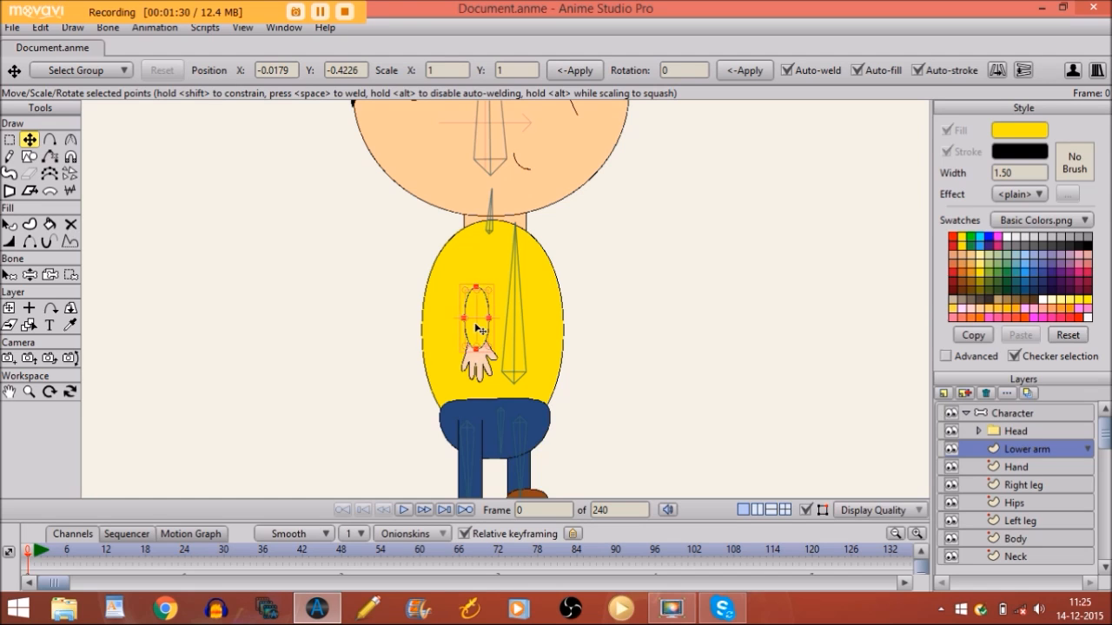
pyautogui.click(804, 511)
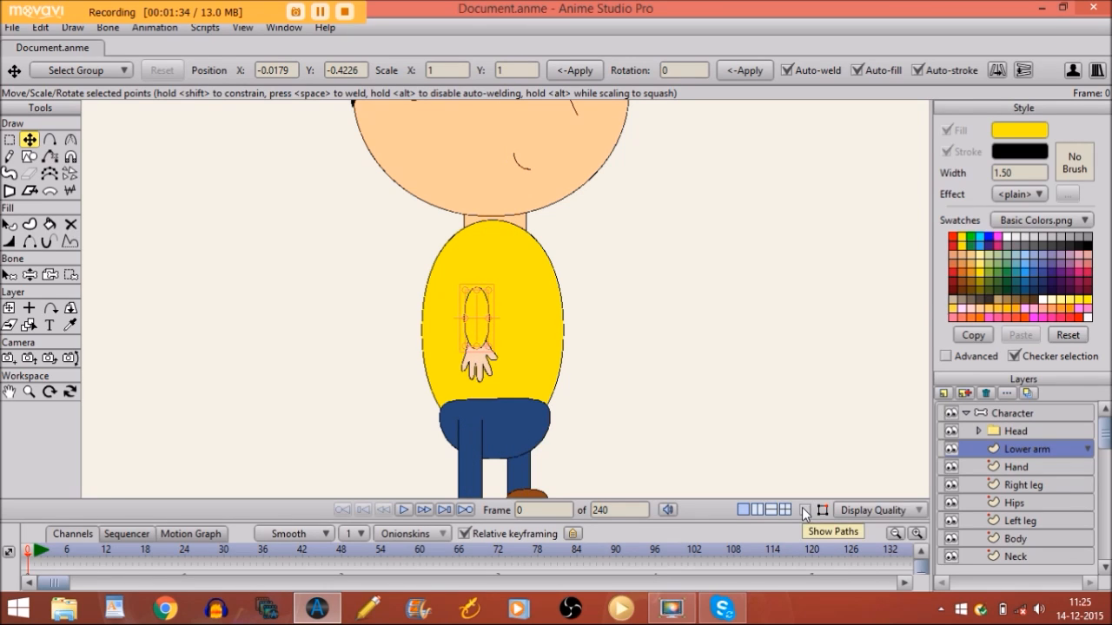
pyautogui.click(804, 510)
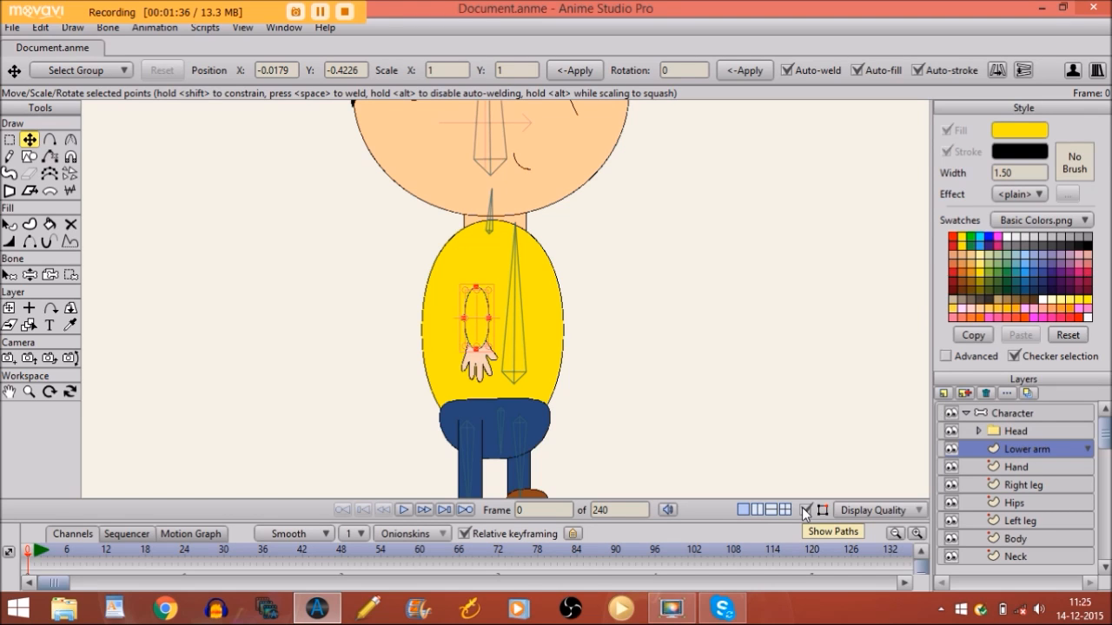
pyautogui.press('Return')
# Add another vector layer named 'Upper arm'
pyautogui.click(944, 392)
pyautogui.click(945, 409)
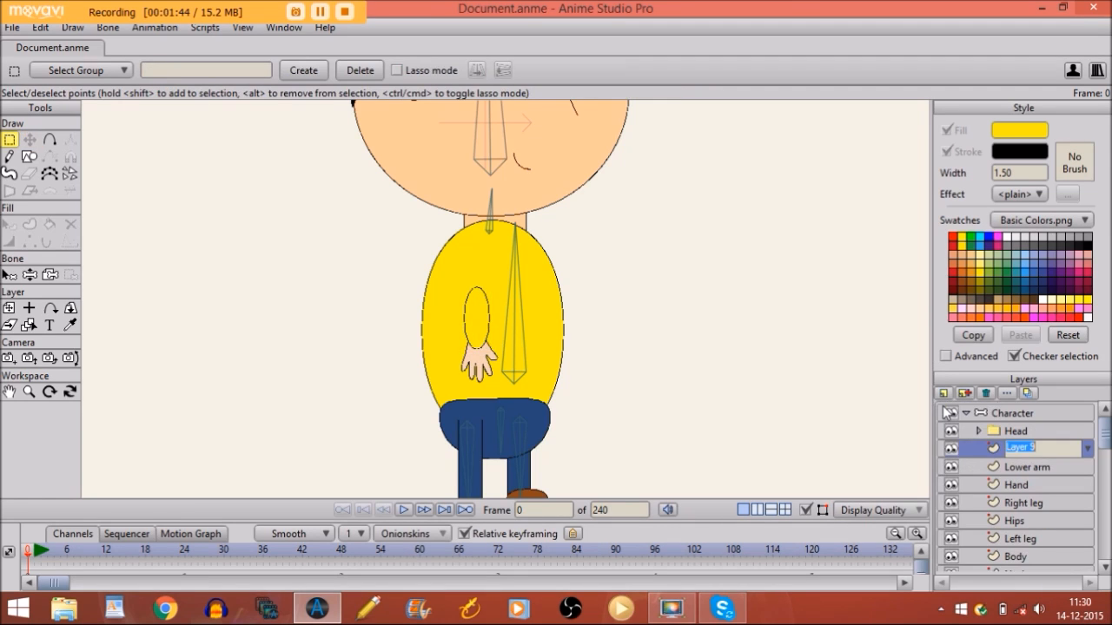
pyautogui.write('Upper ')
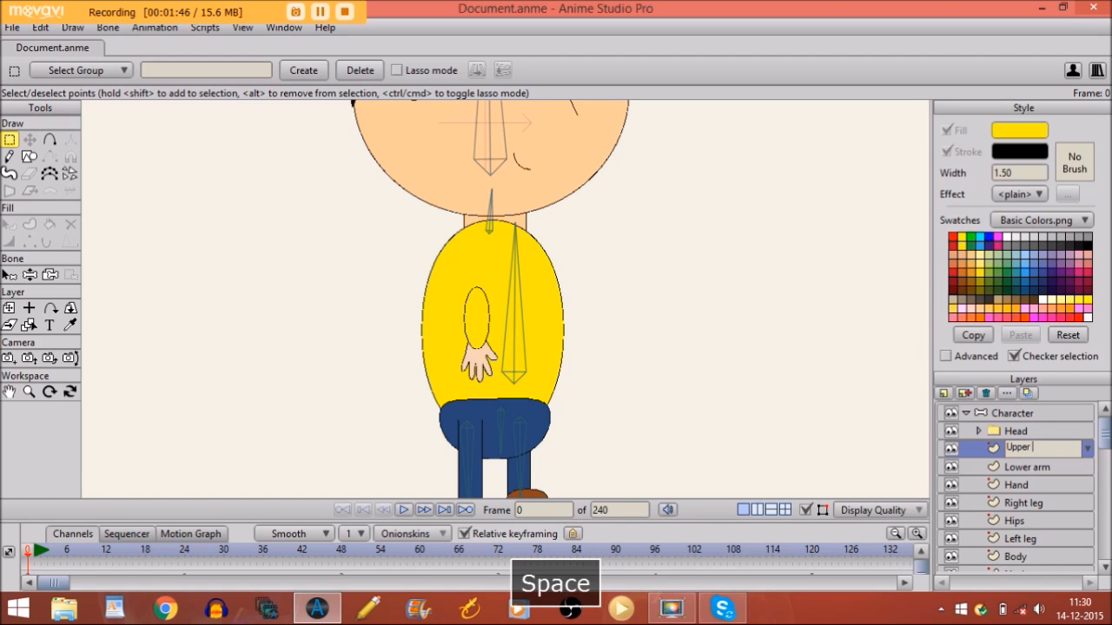
pyautogui.write('arm')
pyautogui.press('Return')
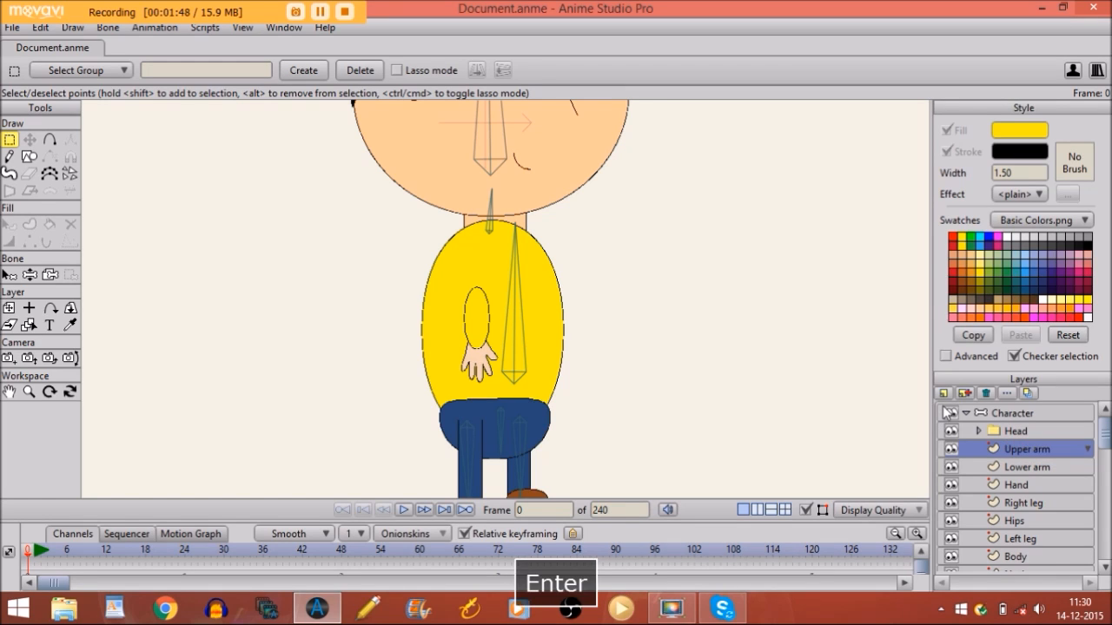
# Copy the Lower arm oval into the Upper arm layer and move it up above the original
pyautogui.click(1022, 469)
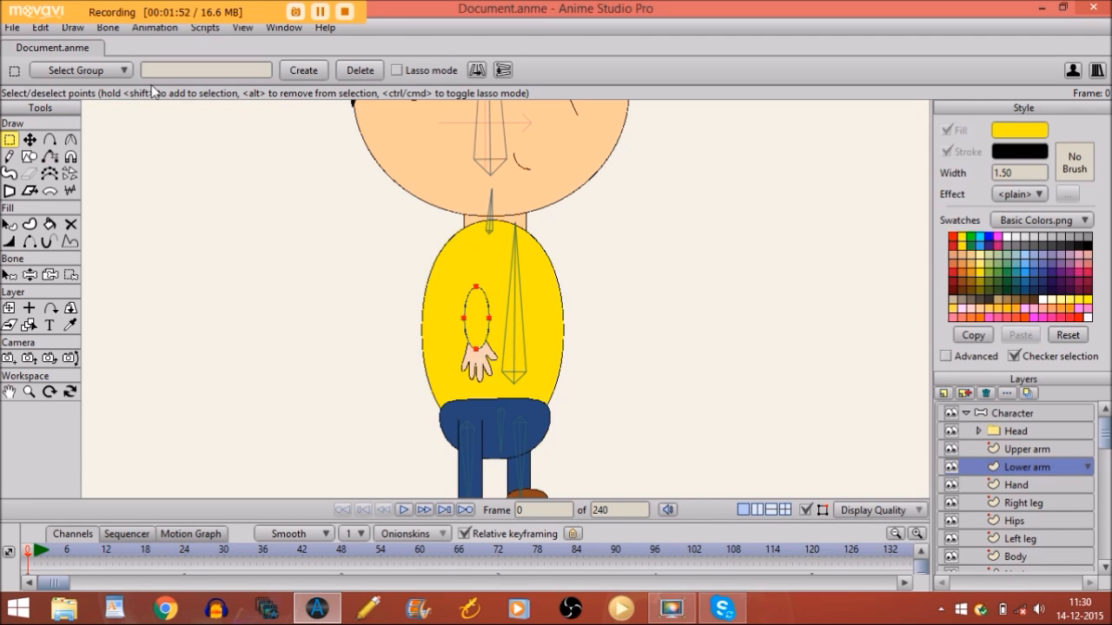
pyautogui.click(35, 137)
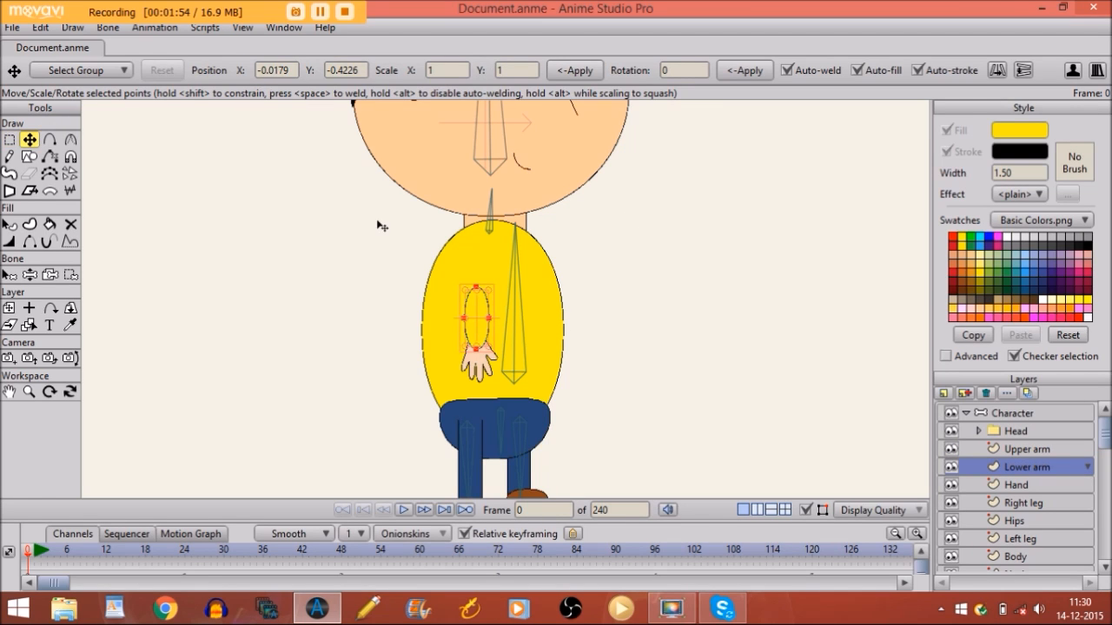
pyautogui.click(41, 26)
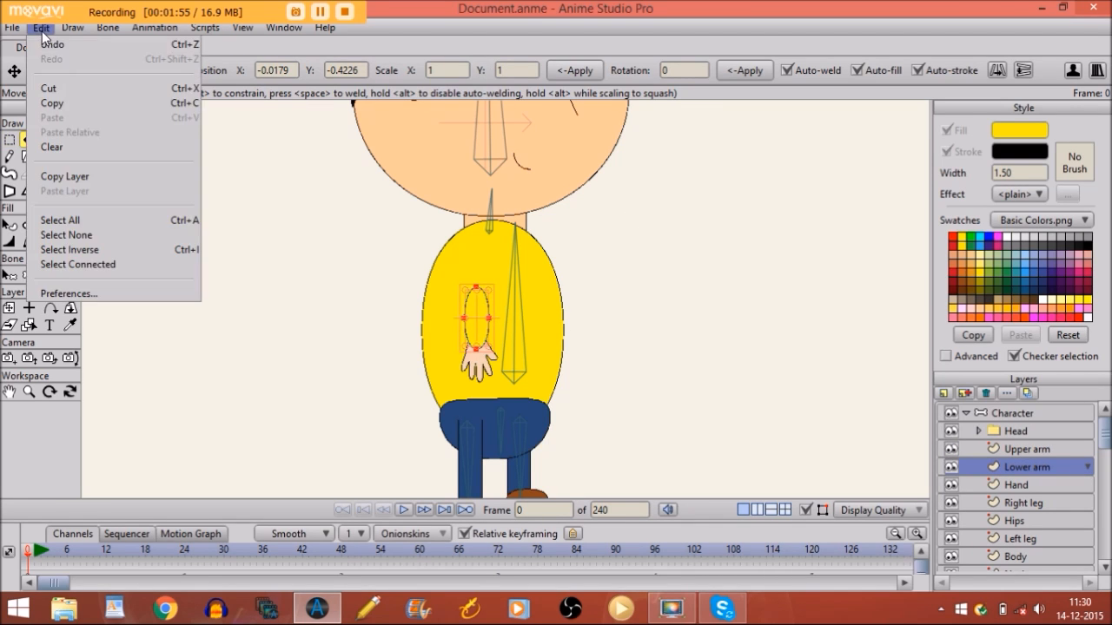
pyautogui.click(57, 104)
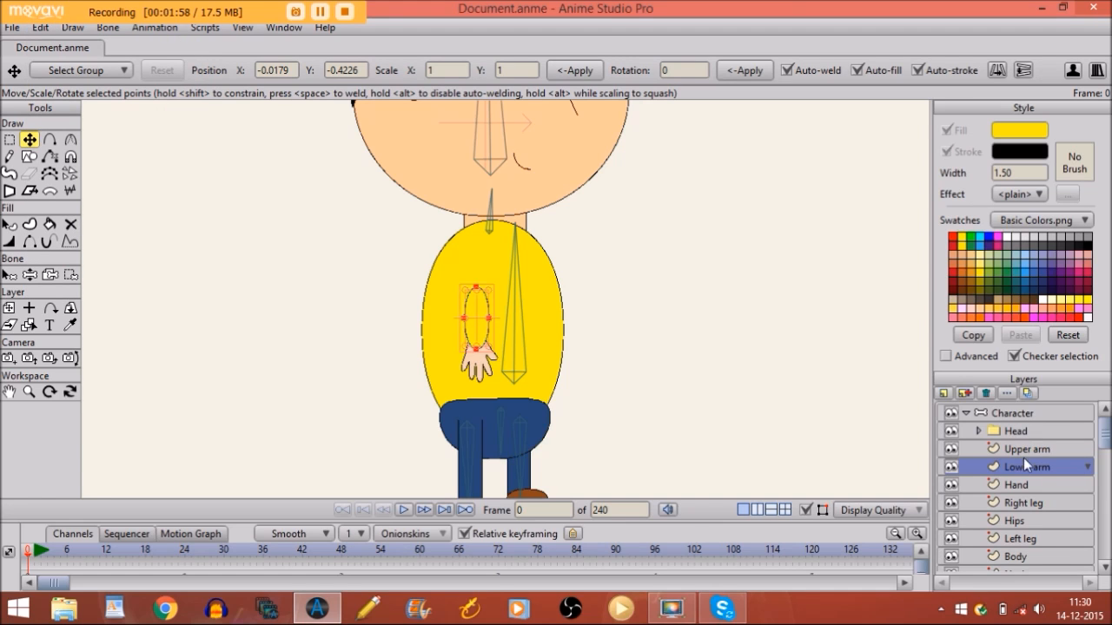
pyautogui.click(1042, 451)
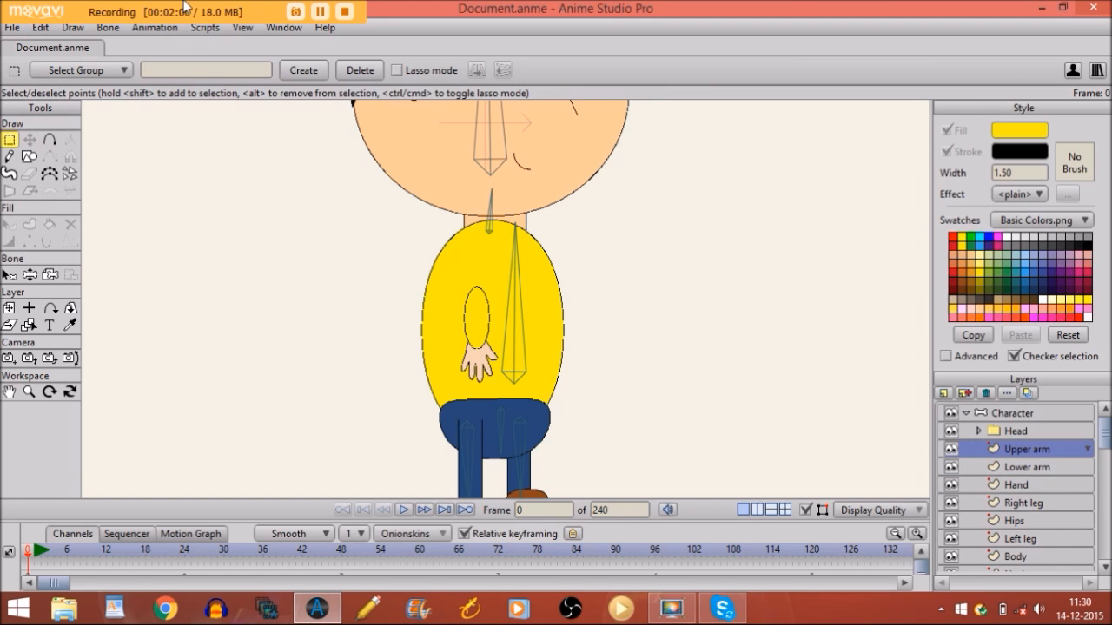
pyautogui.click(41, 27)
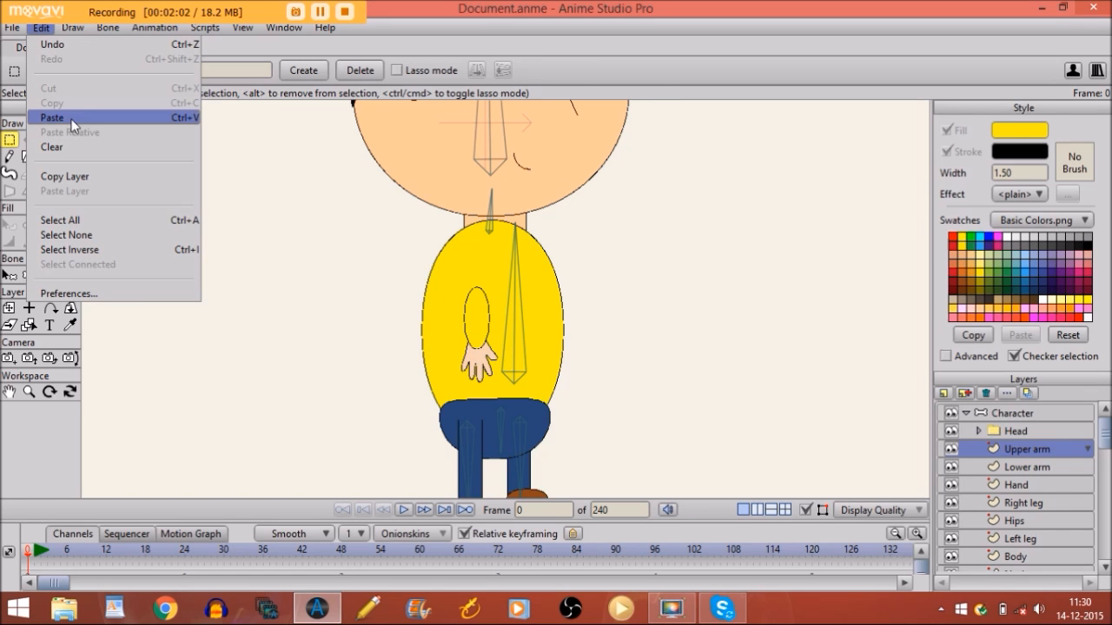
pyautogui.click(72, 117)
pyautogui.moveTo(480, 308); pyautogui.dragTo(479, 261)
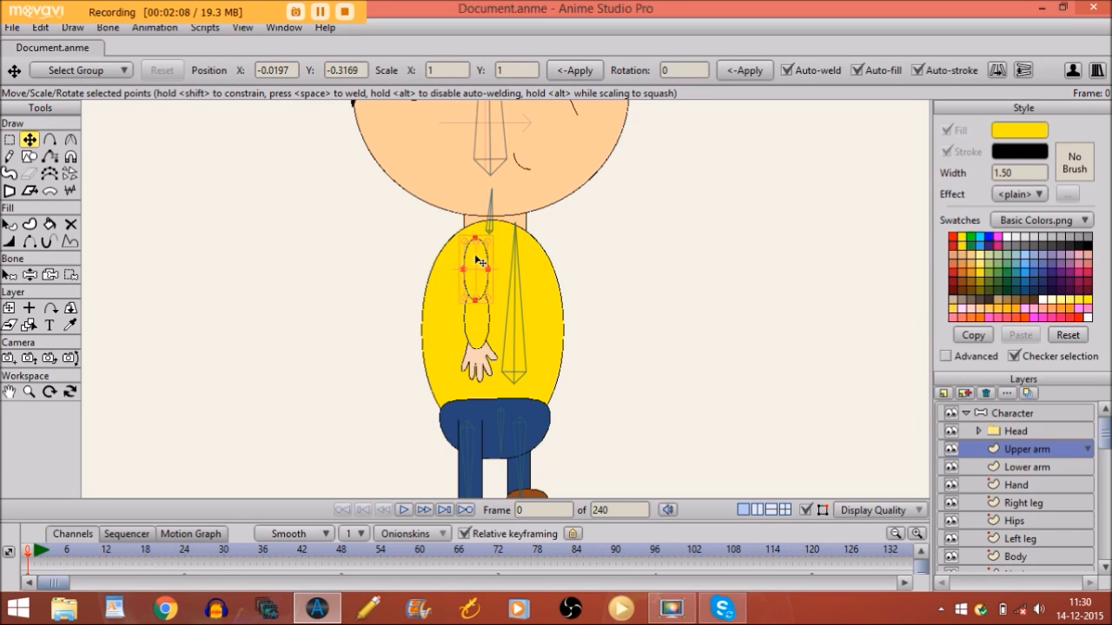
# Zoom in on the torso so both arm ovals and the hand fill the view
pyautogui.click(806, 511)
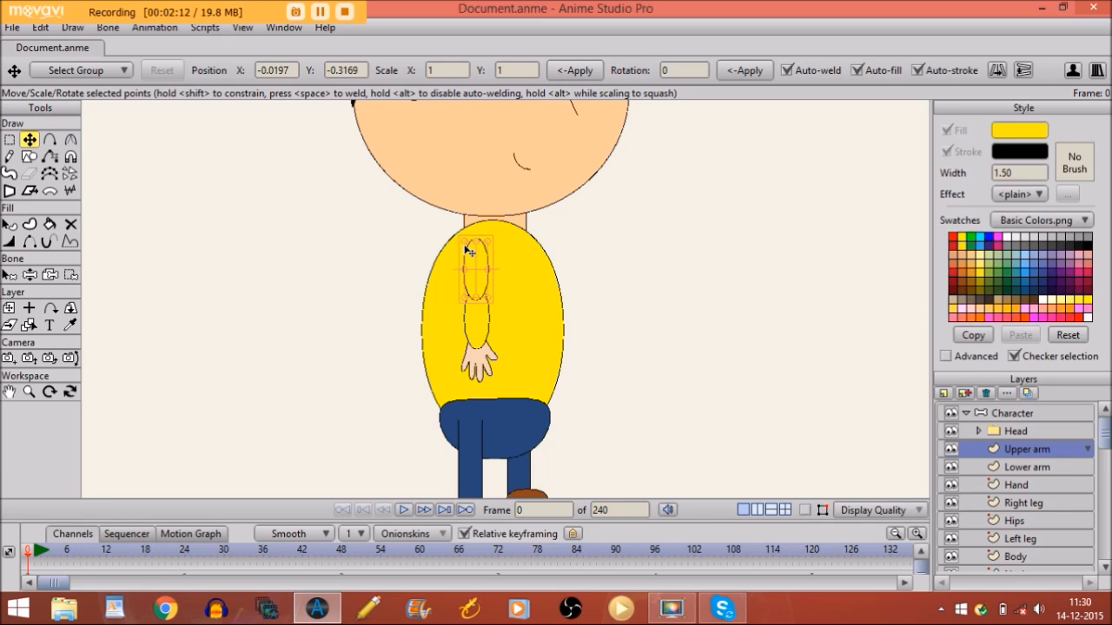
pyautogui.click(8, 392)
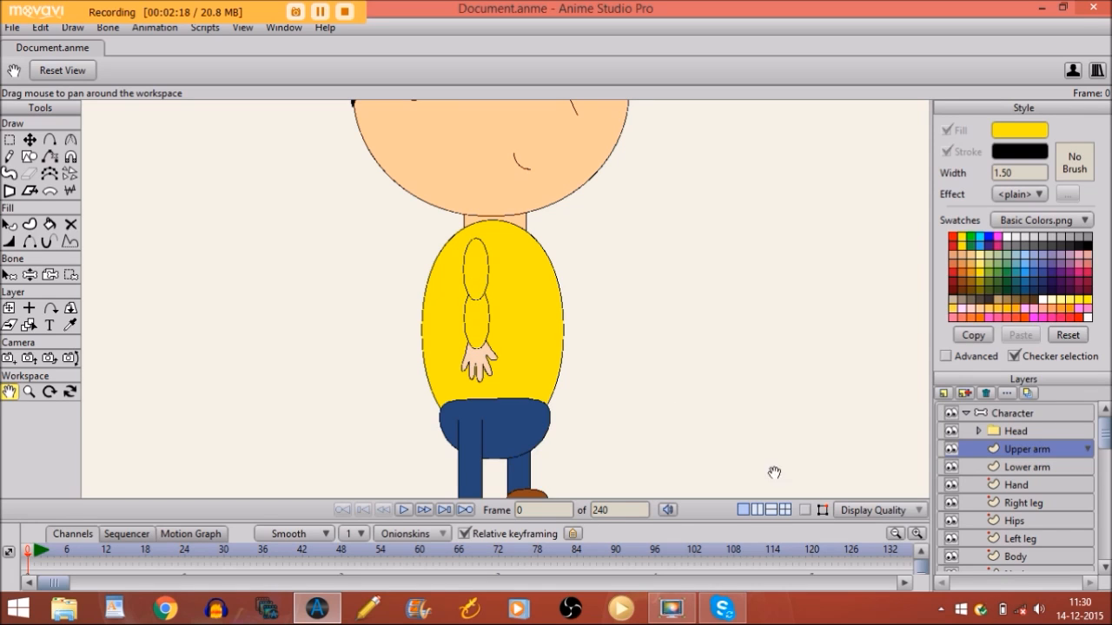
pyautogui.click(805, 510)
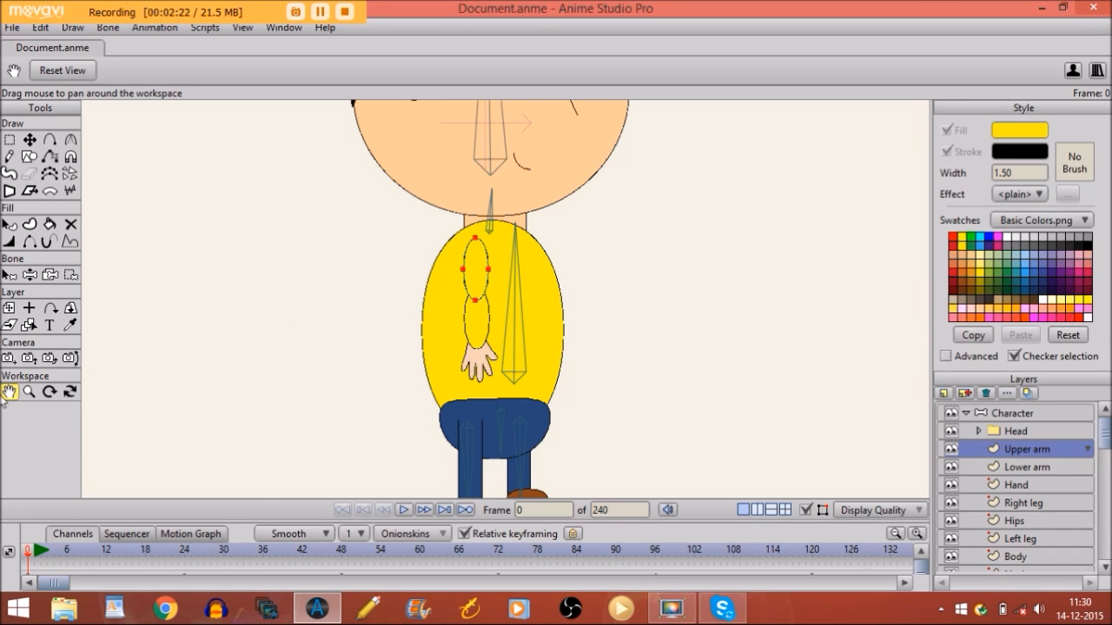
pyautogui.click(28, 392)
pyautogui.moveTo(568, 266); pyautogui.dragTo(894, 296)
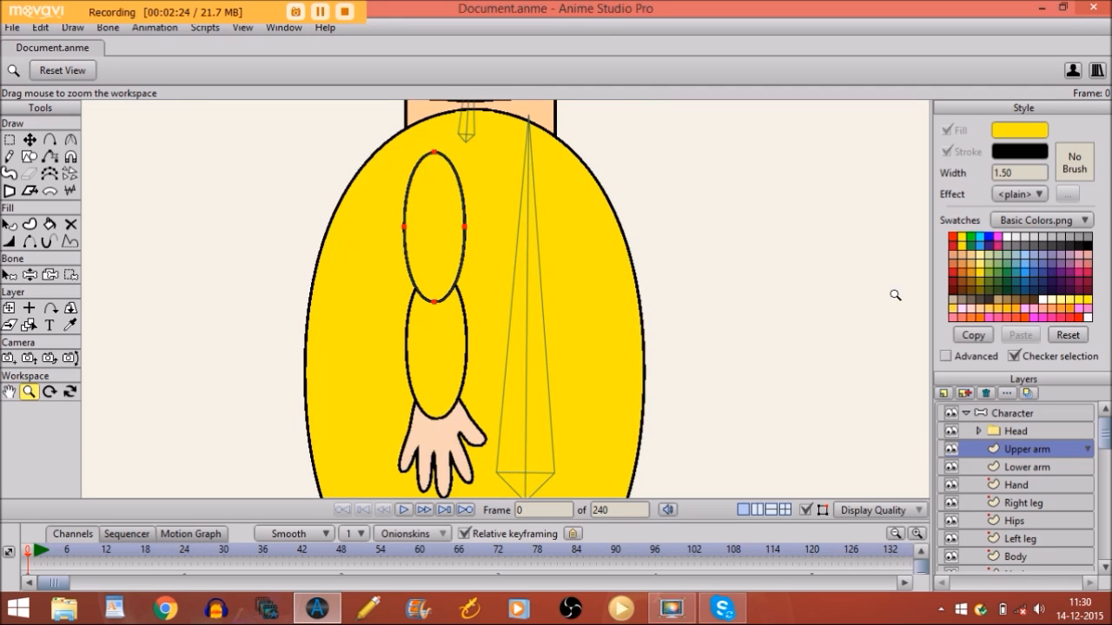
# Add two points at the top of the upper-arm oval and hide the outline between them
pyautogui.click(51, 140)
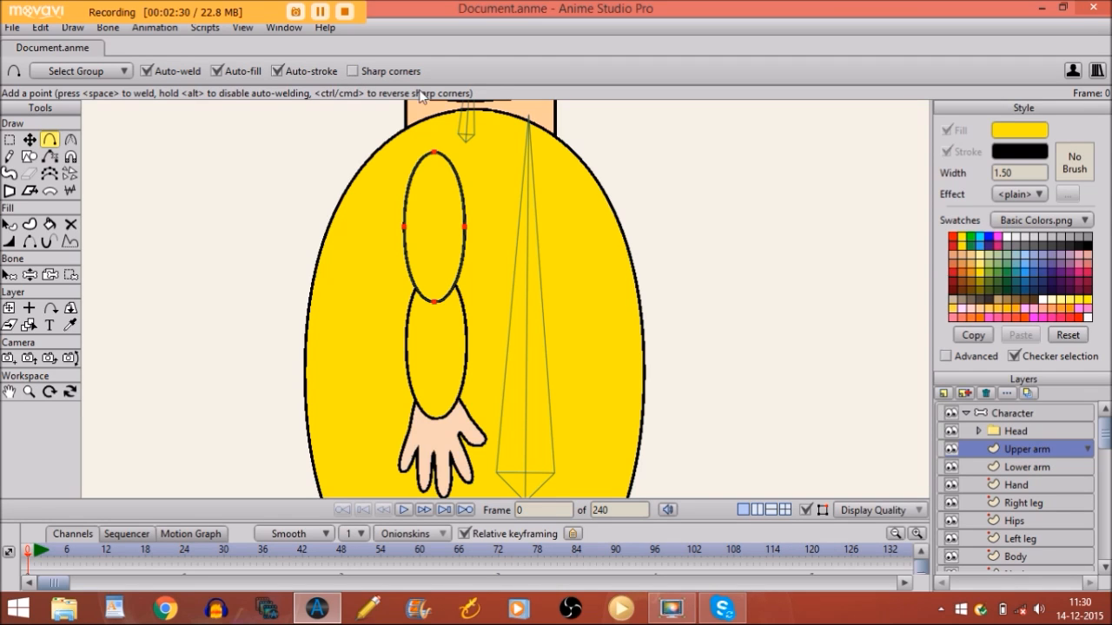
pyautogui.click(416, 166)
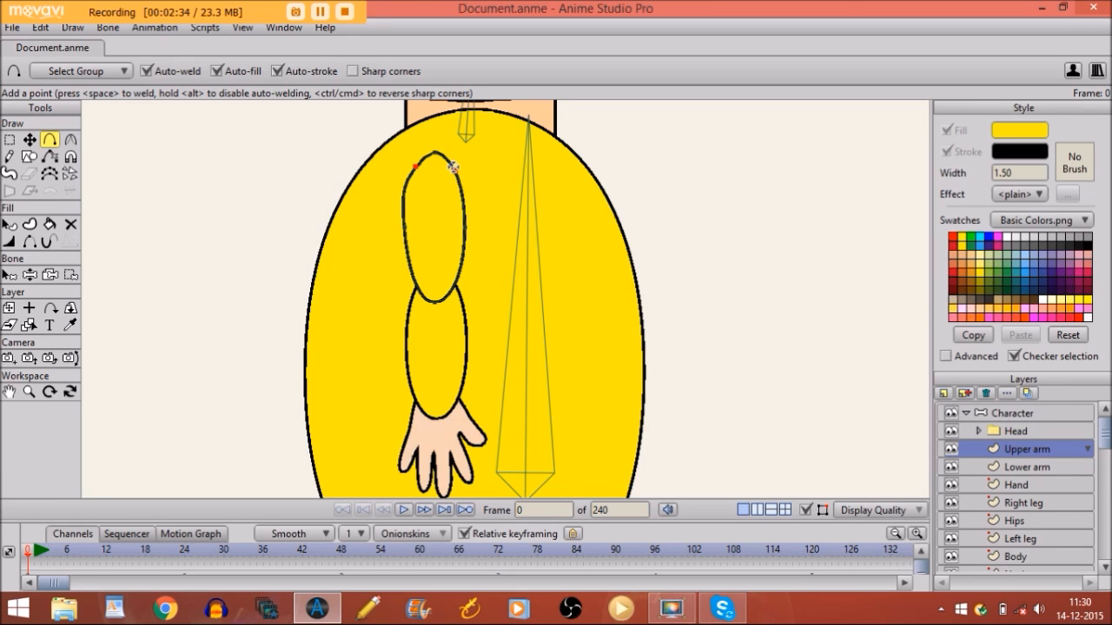
pyautogui.click(453, 166)
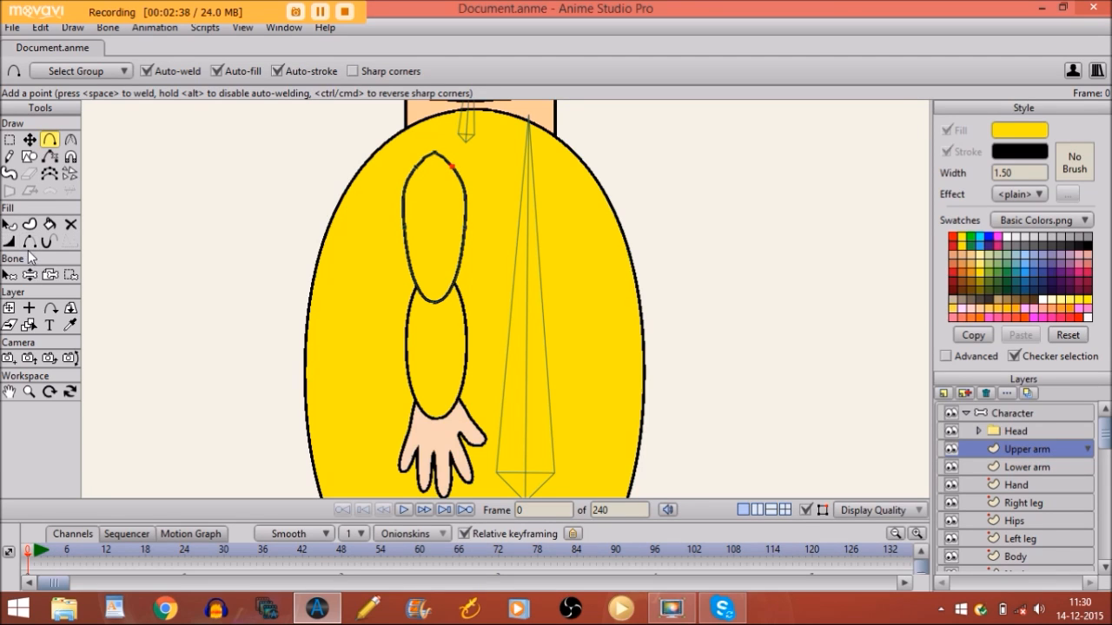
pyautogui.click(32, 245)
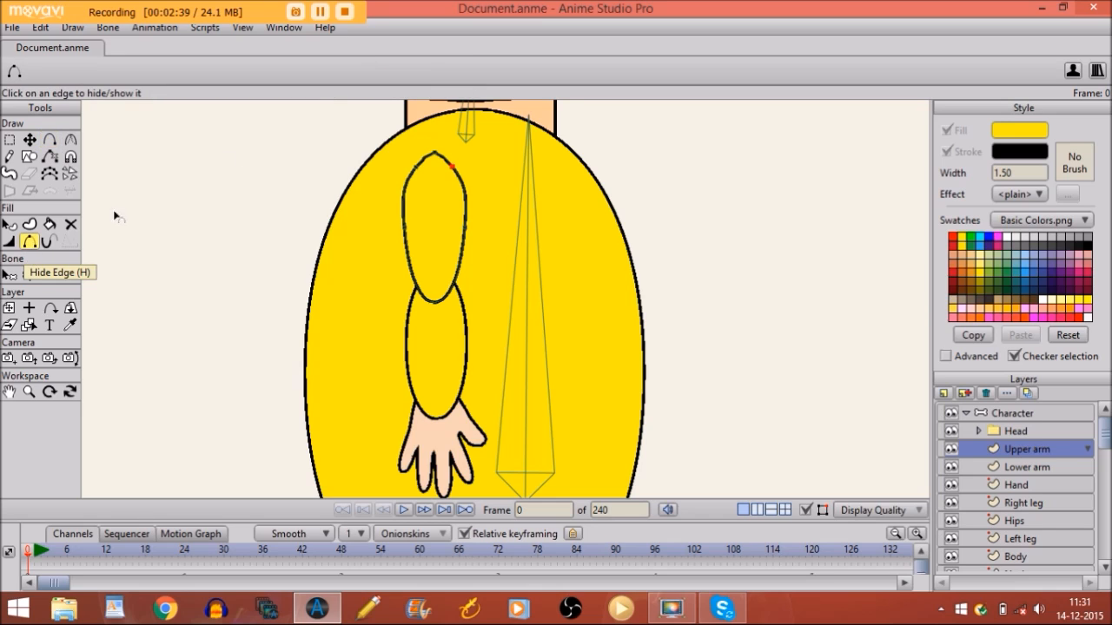
pyautogui.click(420, 161)
pyautogui.click(440, 161)
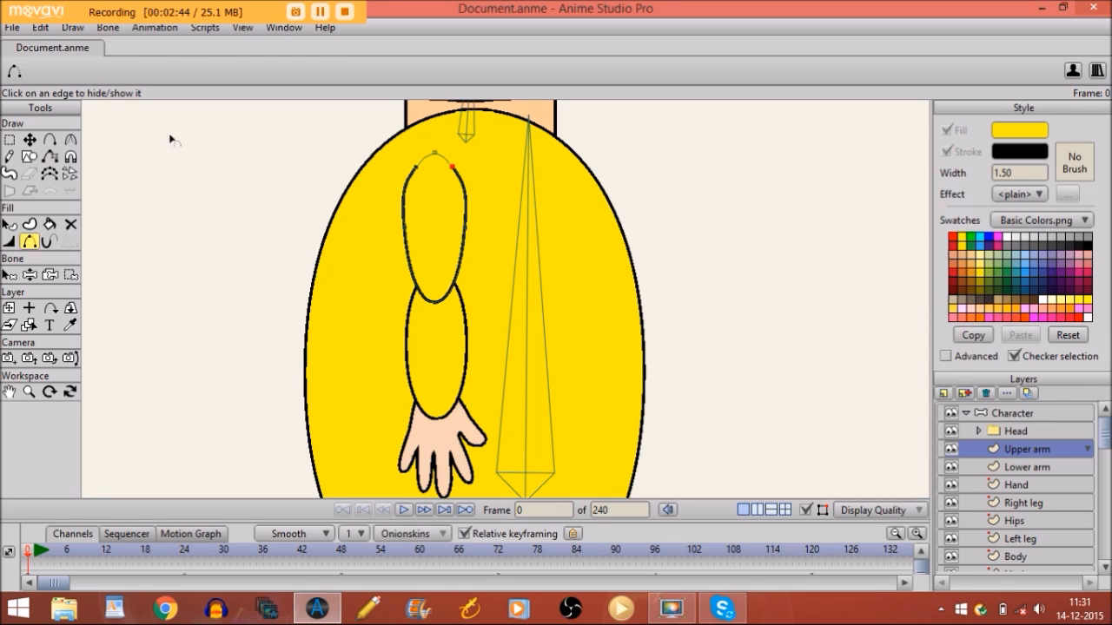
# Make the upper-left point a sharp corner for a pointed shoulder, and hide the path overlays
pyautogui.click(73, 140)
pyautogui.moveTo(415, 171); pyautogui.dragTo(5, 241)
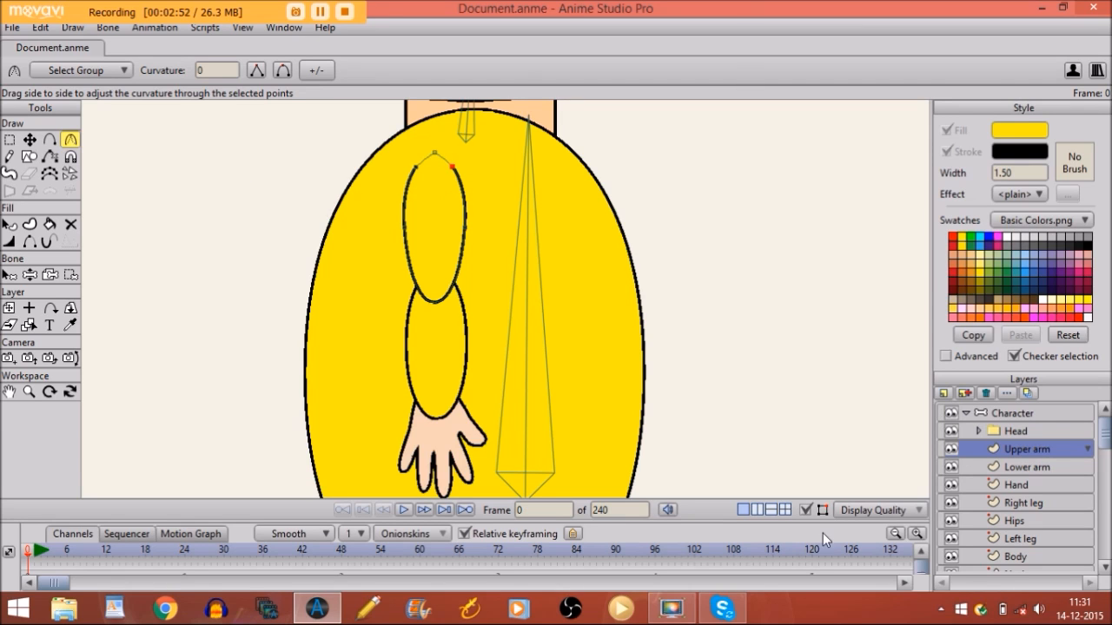
pyautogui.click(804, 510)
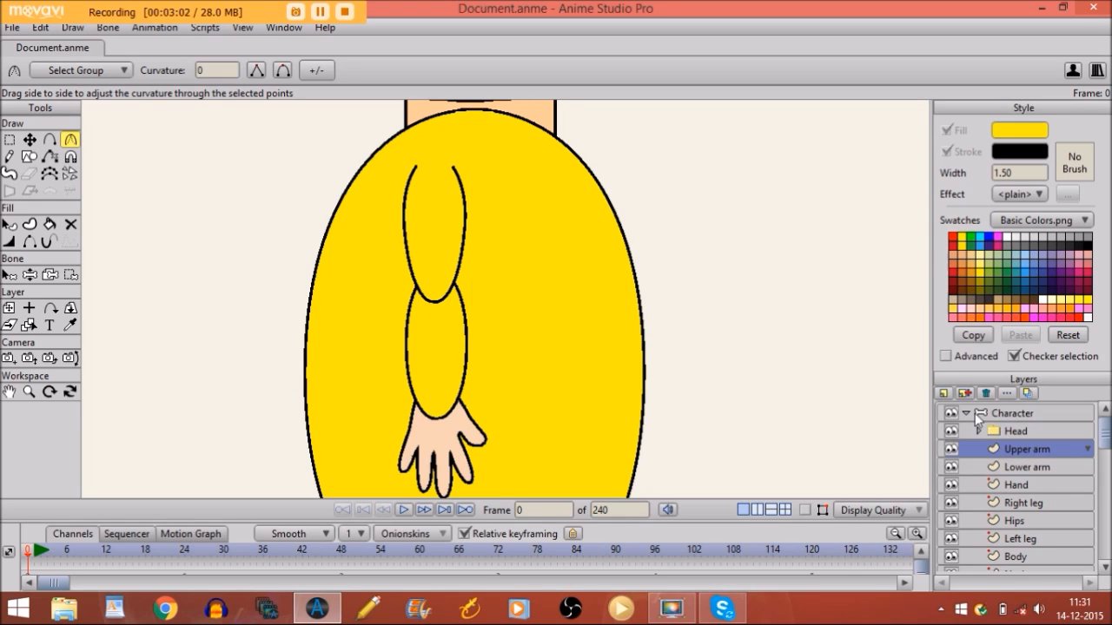
# Add a patch layer with Lower arm as its target
pyautogui.click(942, 396)
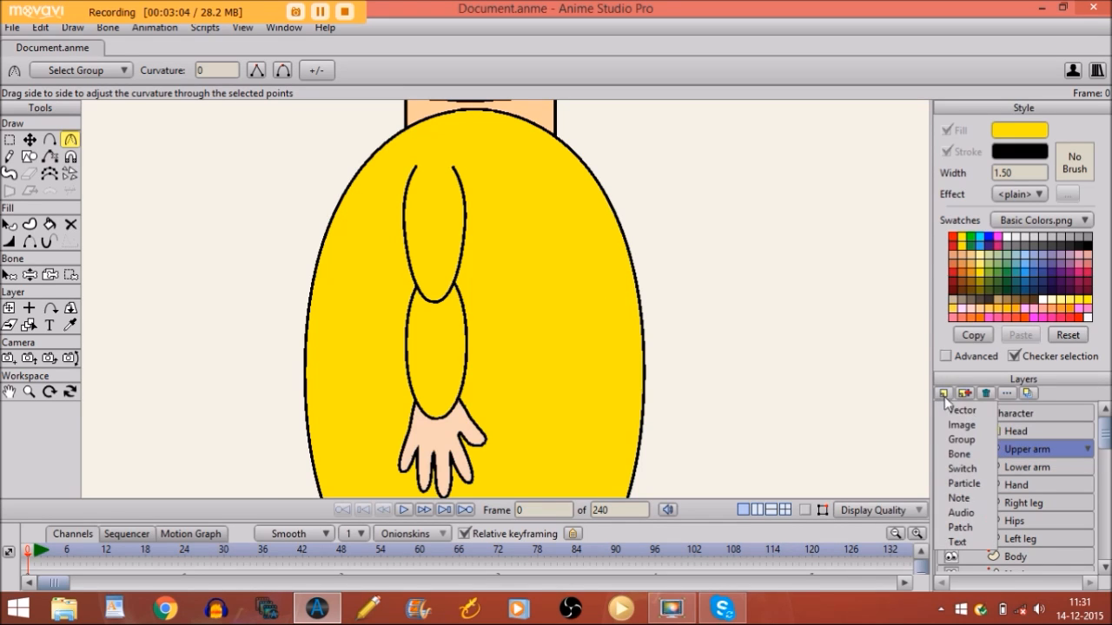
pyautogui.click(962, 527)
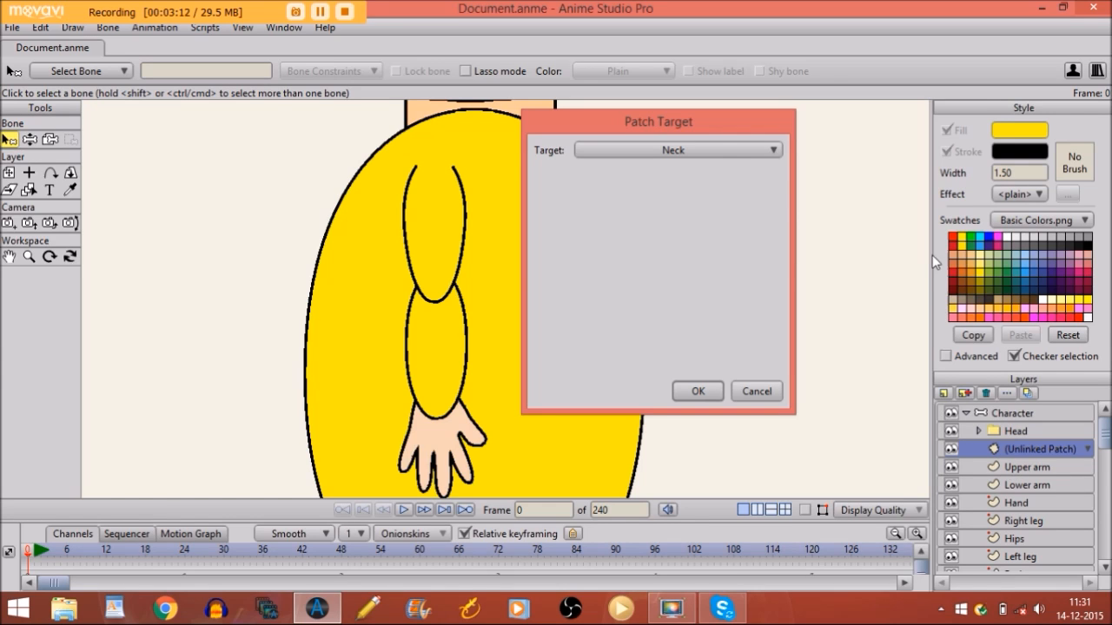
pyautogui.click(696, 150)
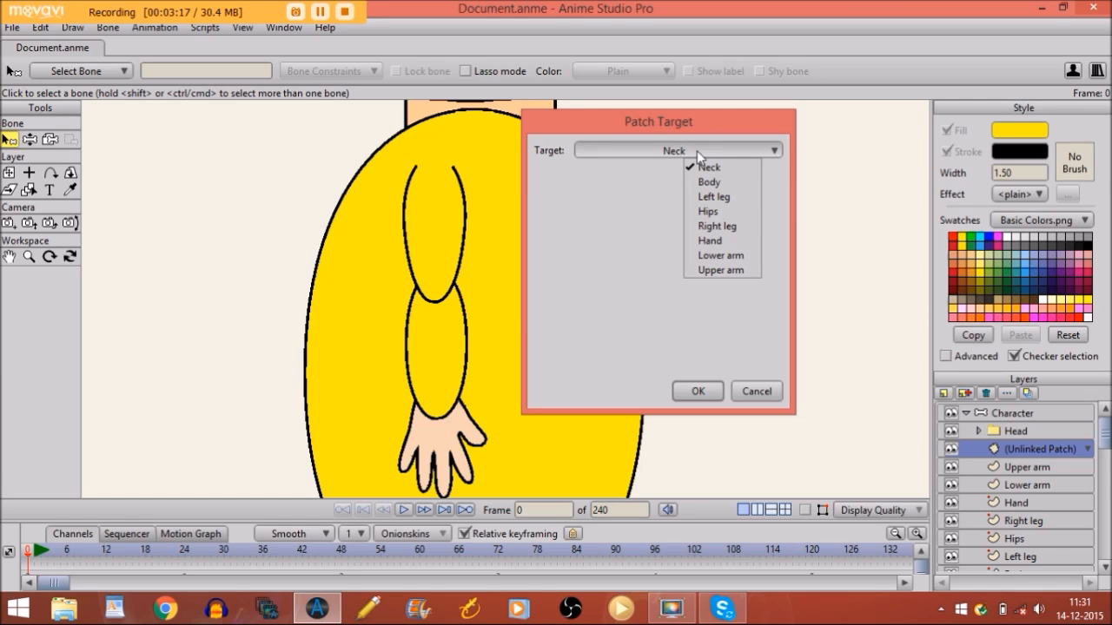
pyautogui.click(714, 257)
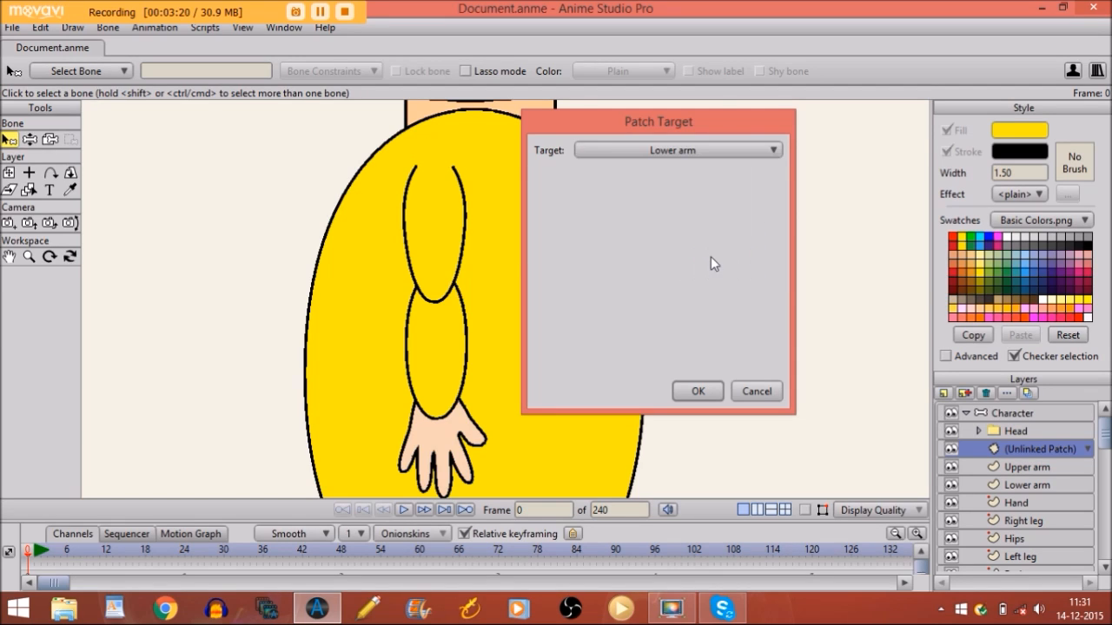
pyautogui.click(696, 391)
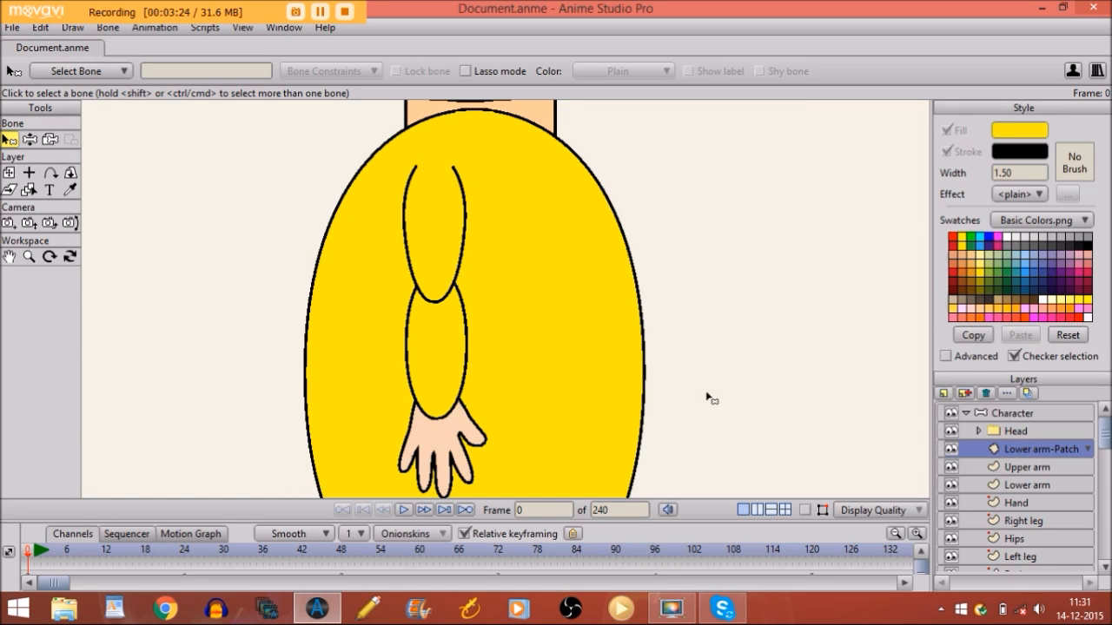
# Show the bone outlines again and pan the view over the torso
pyautogui.click(804, 510)
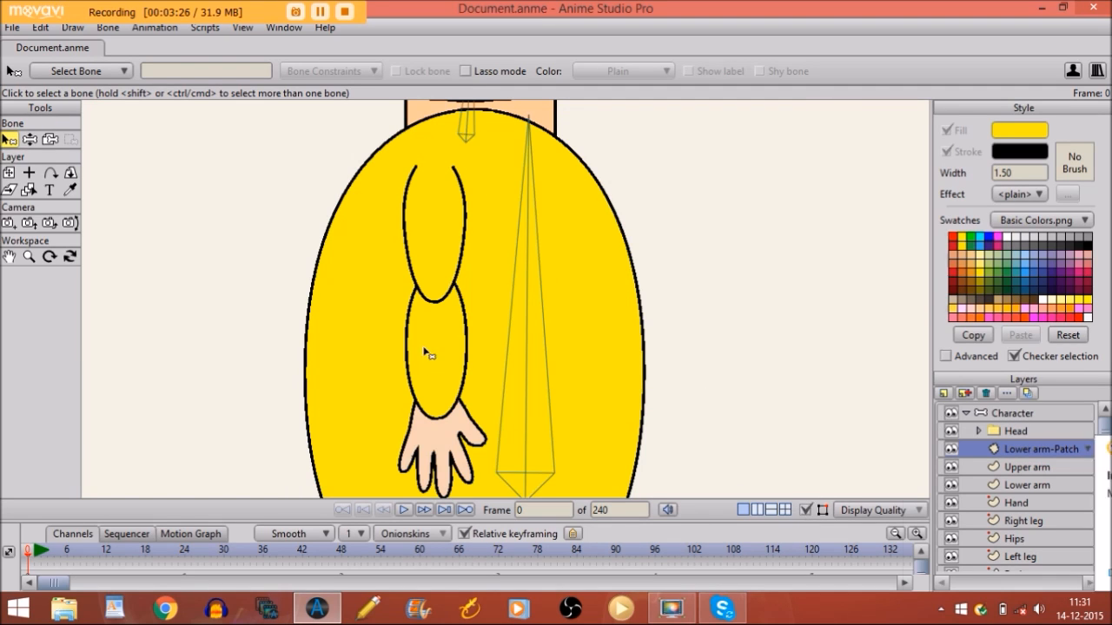
pyautogui.click(8, 257)
pyautogui.moveTo(330, 263); pyautogui.dragTo(347, 333)
# Move the Lower arm-Patch circle from the neck down onto the elbow, dismissing the CPU warning
pyautogui.click(10, 172)
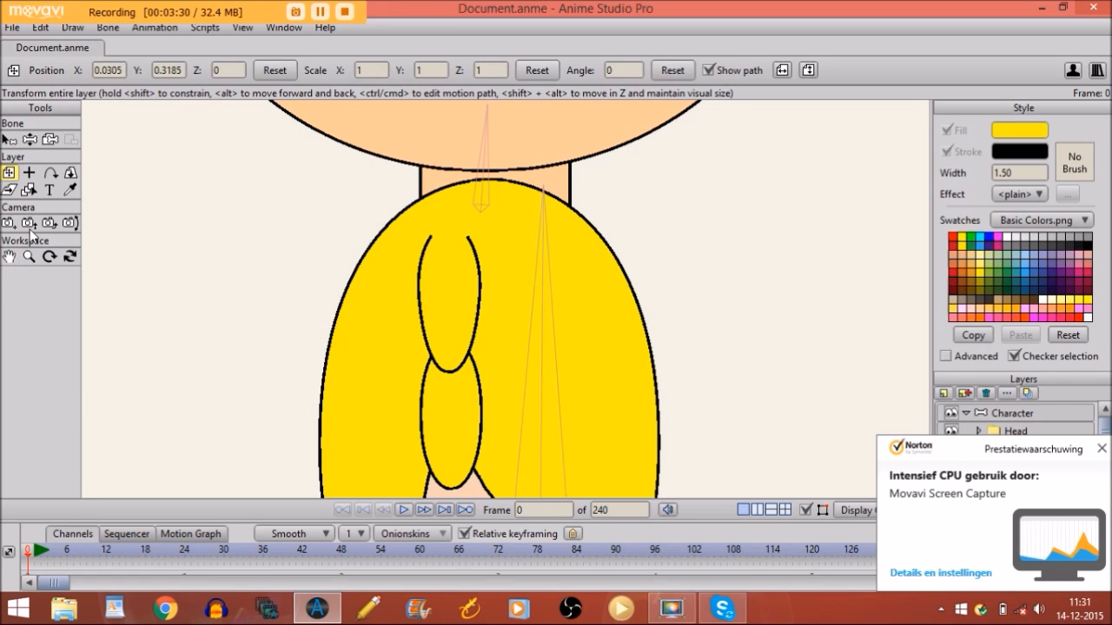
pyautogui.click(28, 256)
pyautogui.moveTo(507, 245); pyautogui.dragTo(118, 238)
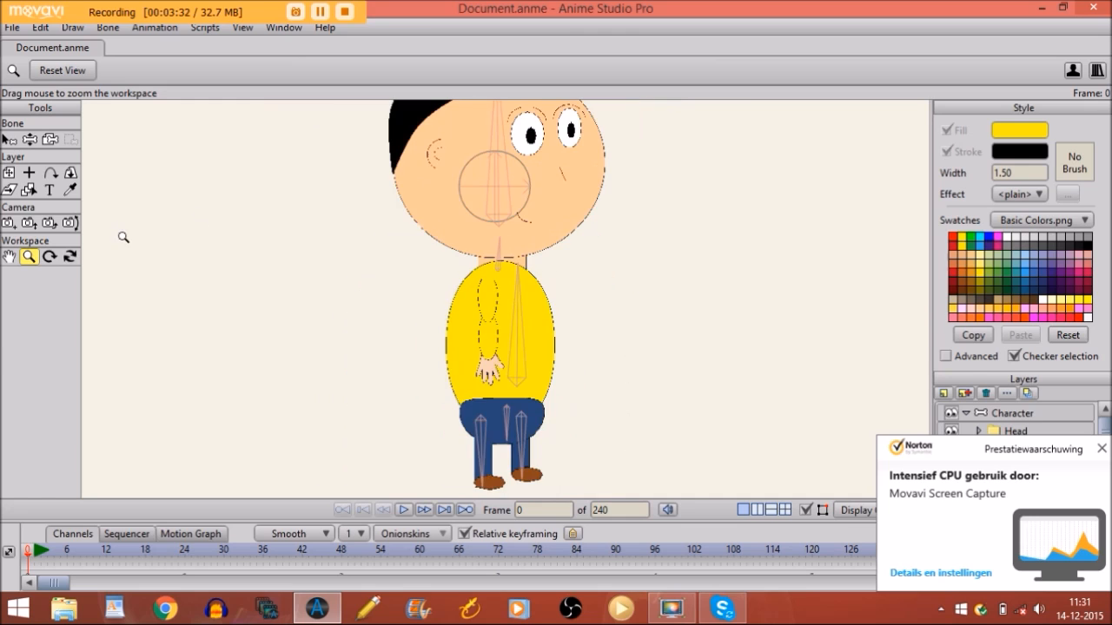
pyautogui.click(10, 173)
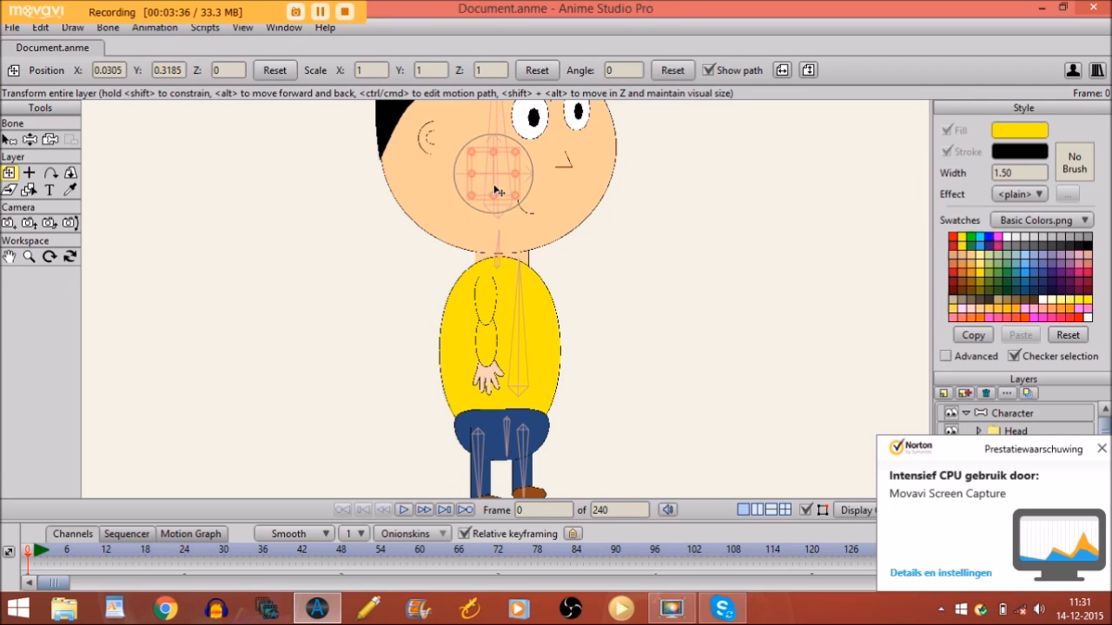
pyautogui.click(508, 252)
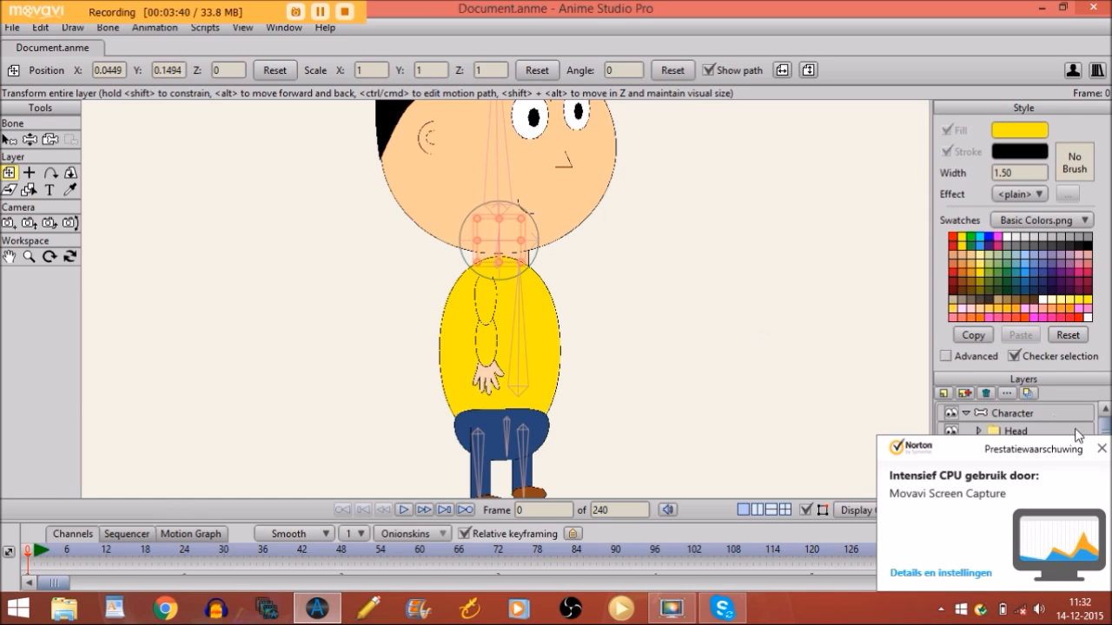
pyautogui.click(1100, 448)
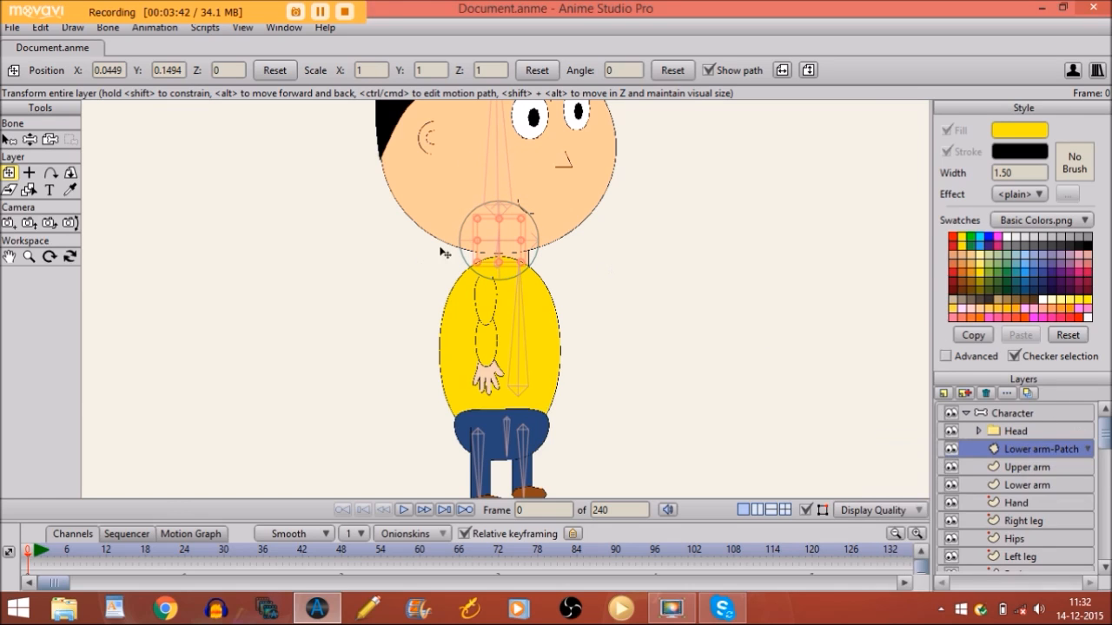
pyautogui.click(483, 315)
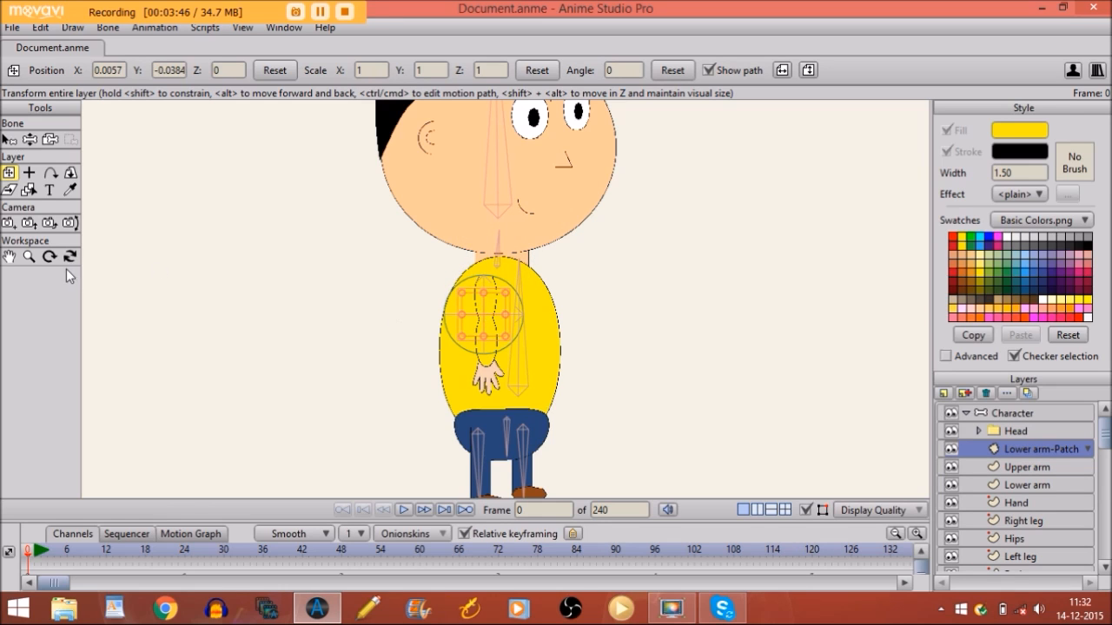
pyautogui.click(28, 257)
pyautogui.moveTo(354, 364); pyautogui.dragTo(785, 372)
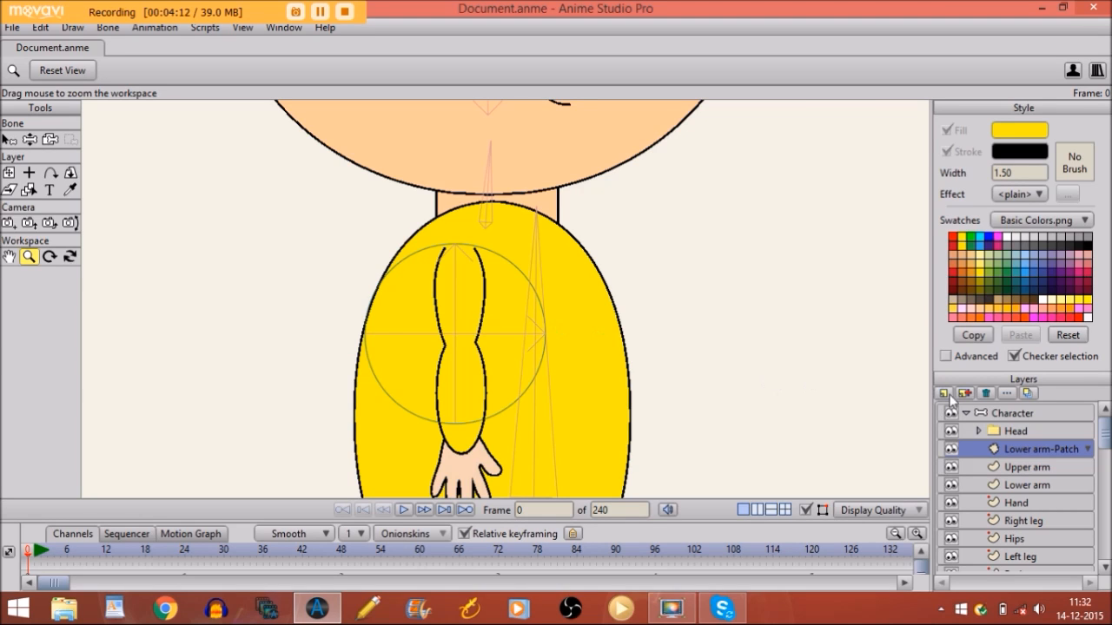
# On the Character layer, draw new arm bones from shoulder to hand under the body bone
pyautogui.click(992, 416)
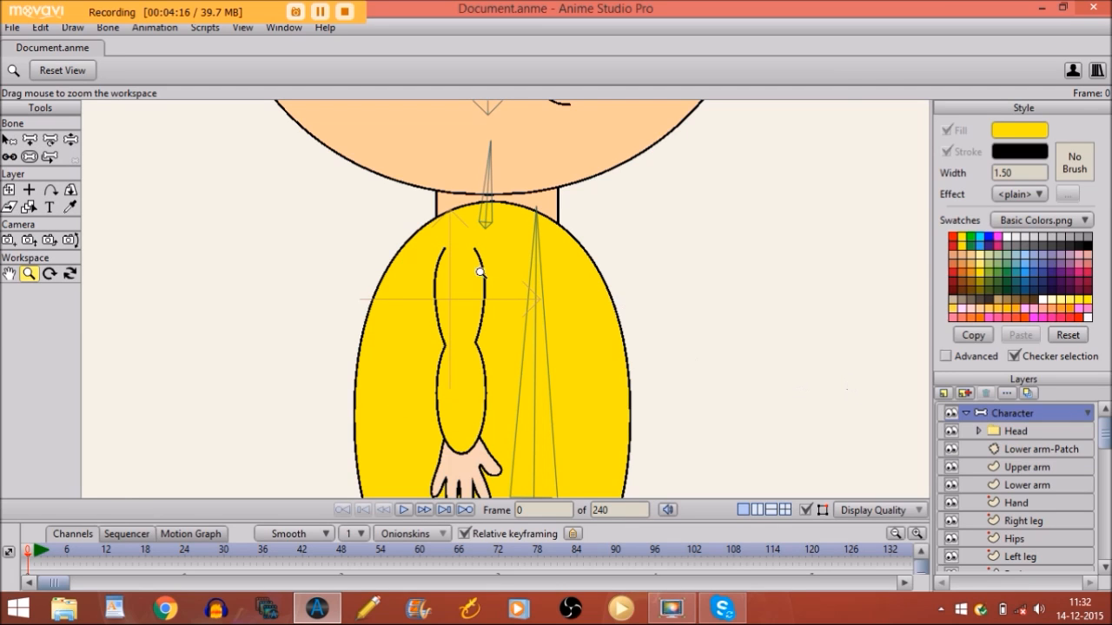
pyautogui.click(9, 140)
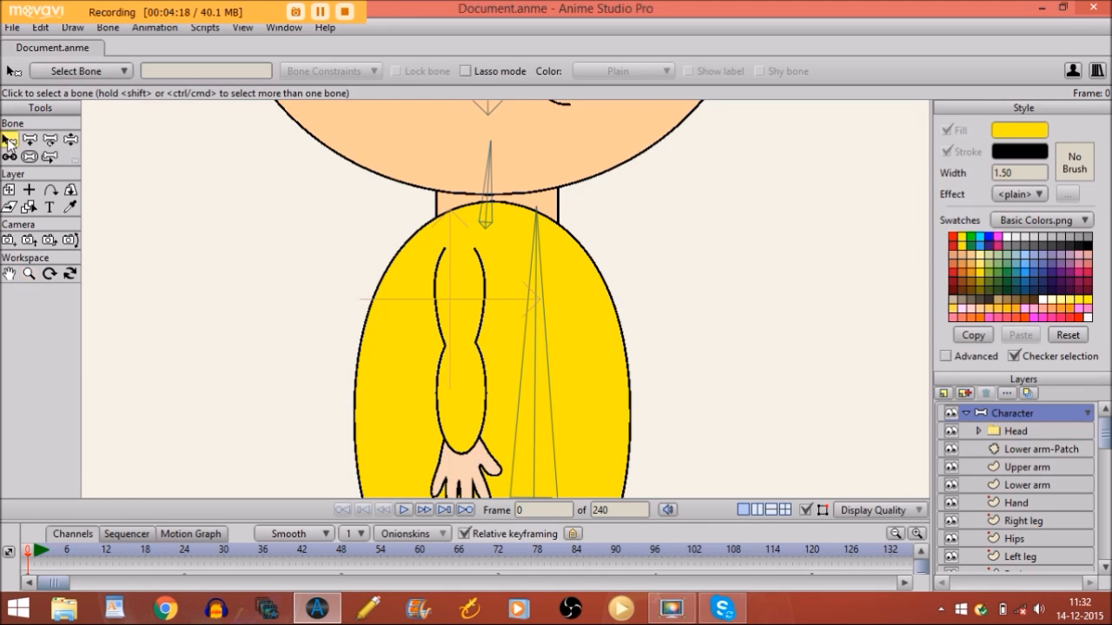
pyautogui.click(538, 293)
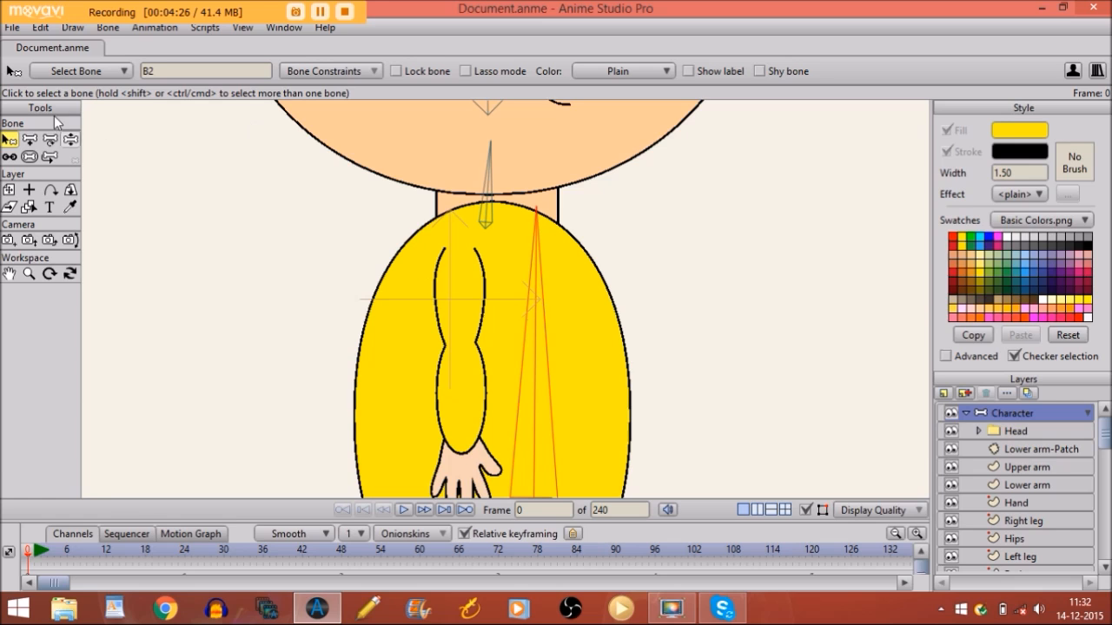
pyautogui.click(29, 140)
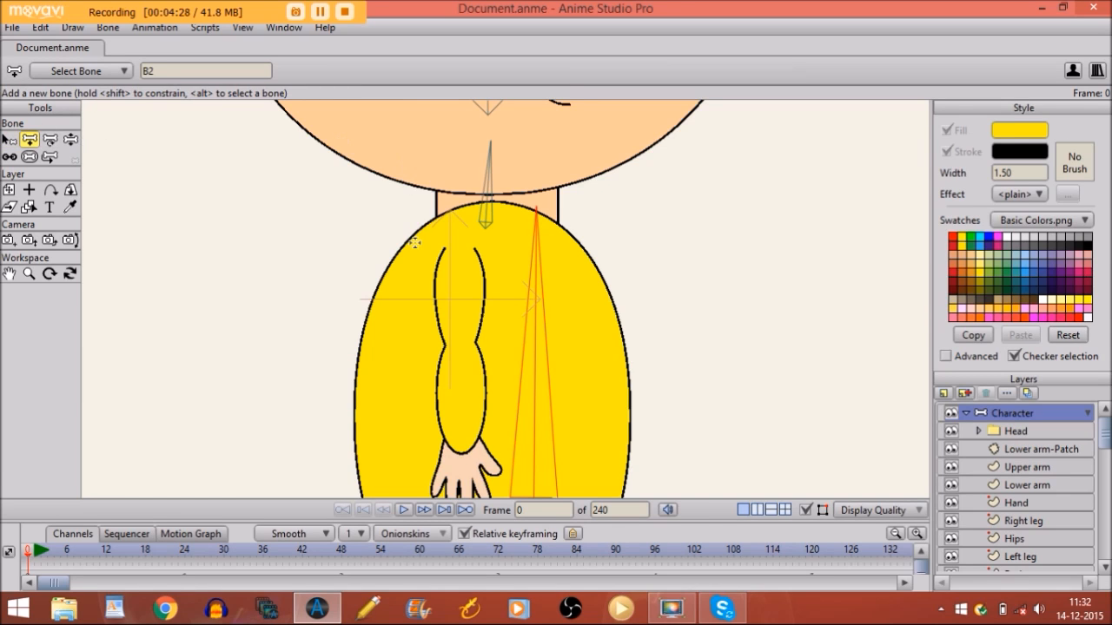
pyautogui.moveTo(455, 250); pyautogui.dragTo(460, 493)
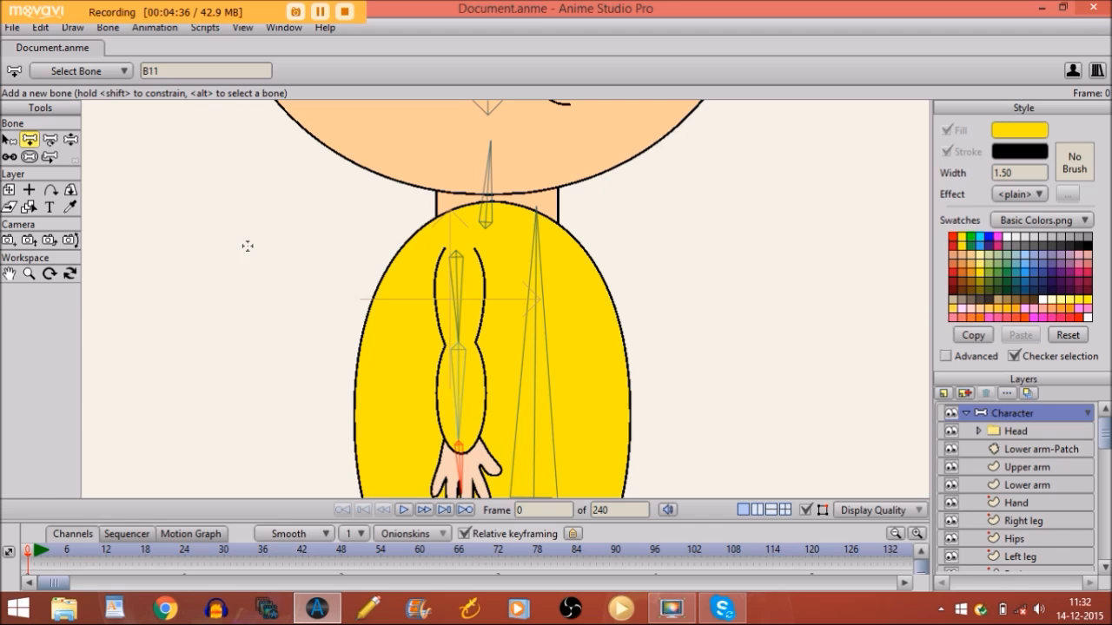
# Shrink the strength of the upper arm, lower arm and hand bones
pyautogui.press('s')
pyautogui.moveTo(458, 295); pyautogui.dragTo(258, 296)
pyautogui.moveTo(454, 399); pyautogui.dragTo(214, 417)
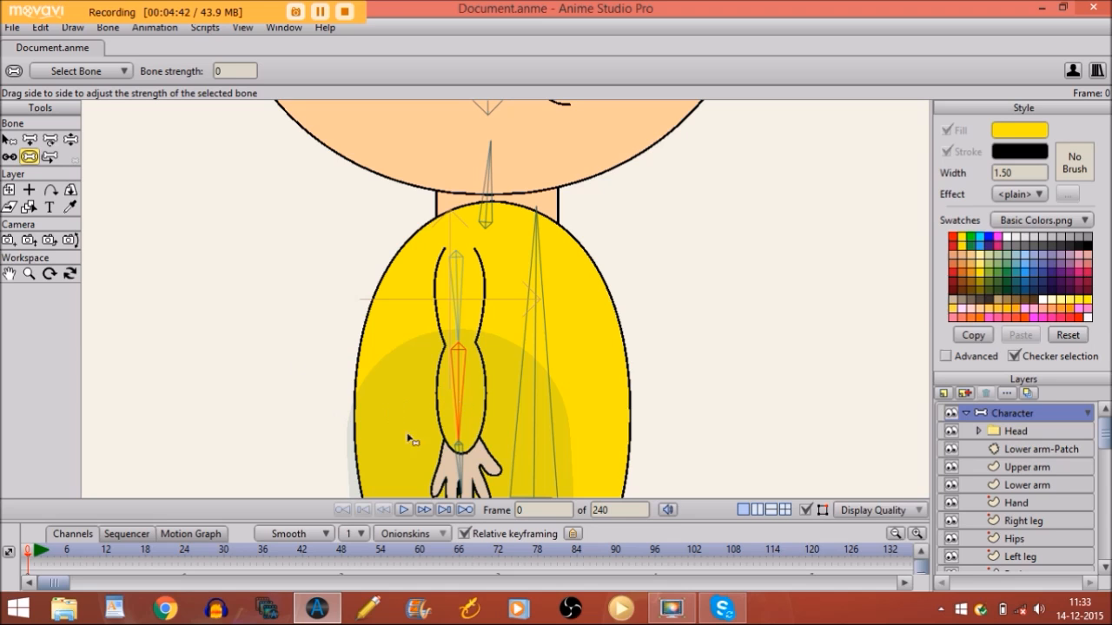
pyautogui.moveTo(461, 457)
pyautogui.mouseDown()
pyautogui.moveTo(186, 448)
pyautogui.moveTo(126, 420)
pyautogui.mouseUp()
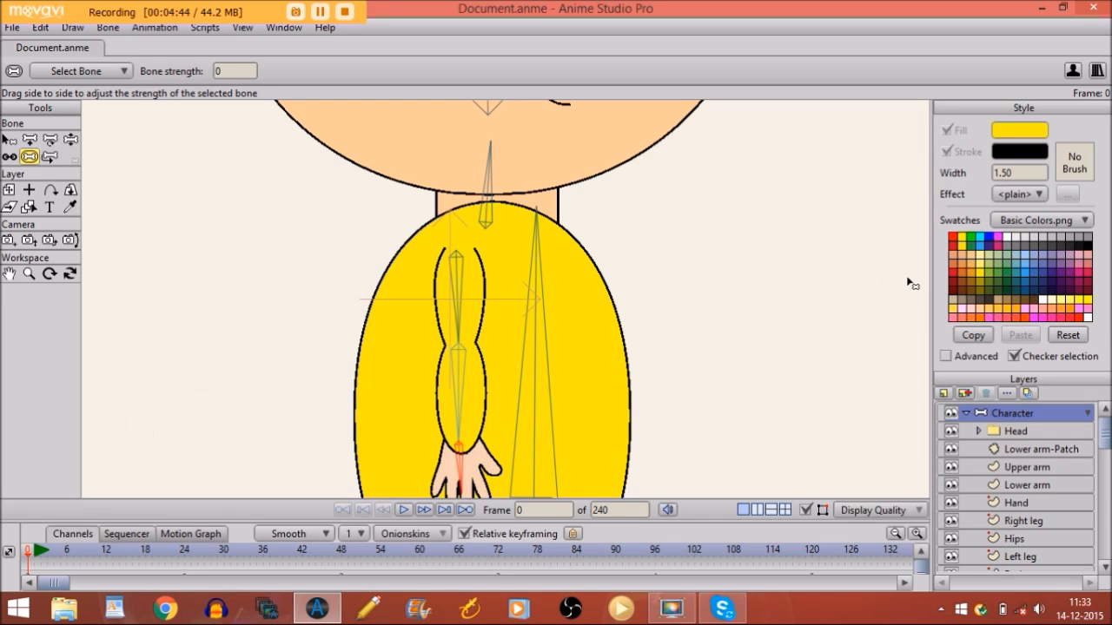
pyautogui.click(1035, 466)
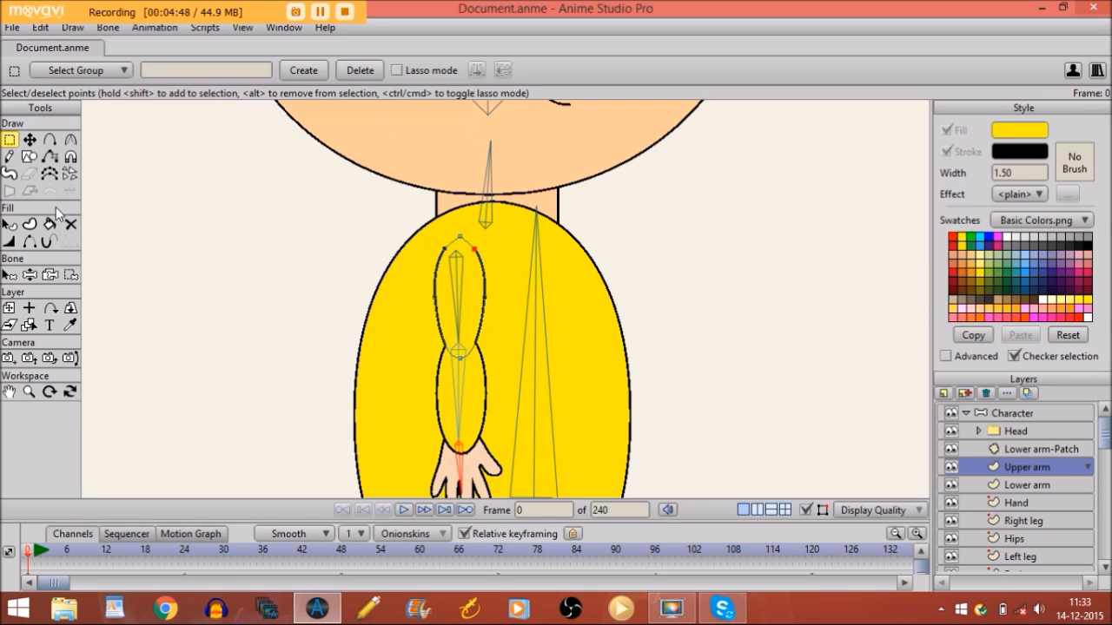
# With Bind Layer, attach Upper arm, Lower arm and Hand each to its own arm bone
pyautogui.click(50, 276)
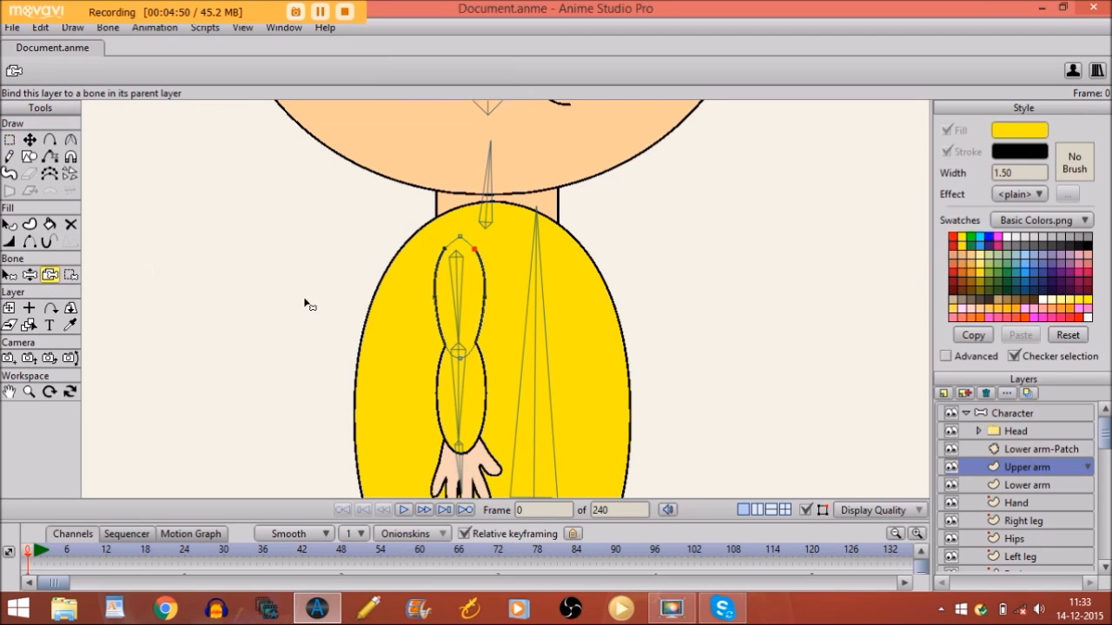
pyautogui.click(461, 308)
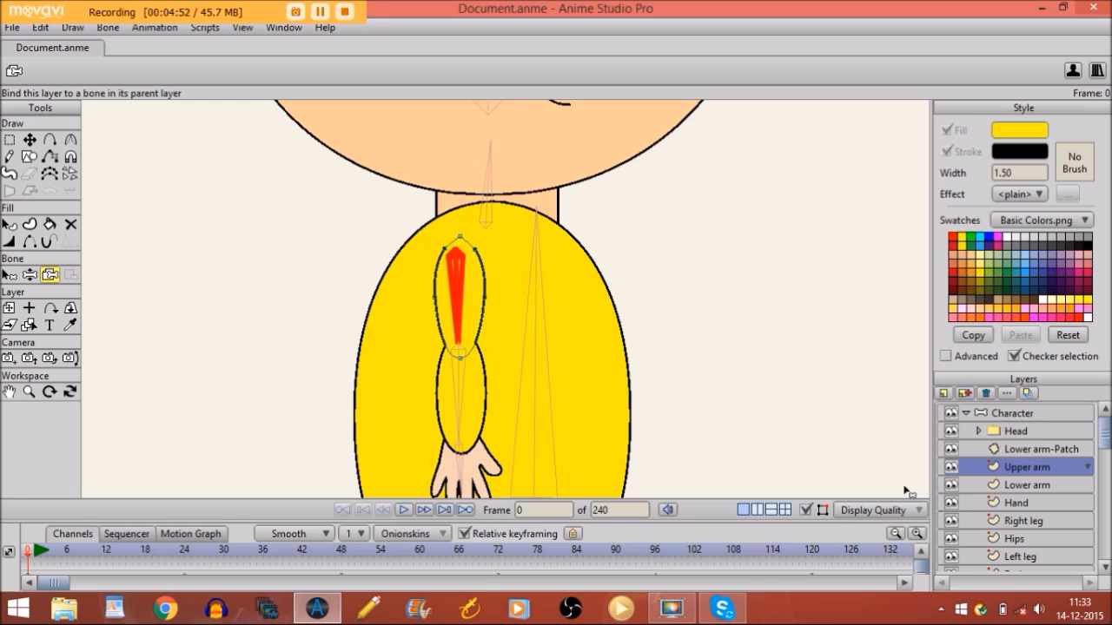
pyautogui.click(971, 483)
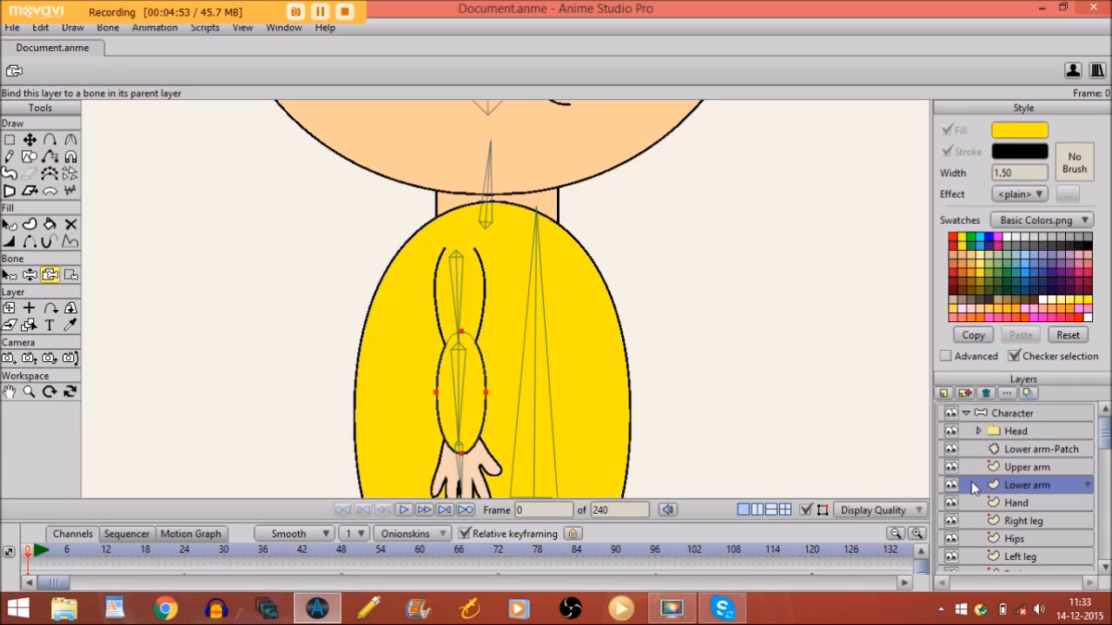
pyautogui.click(463, 412)
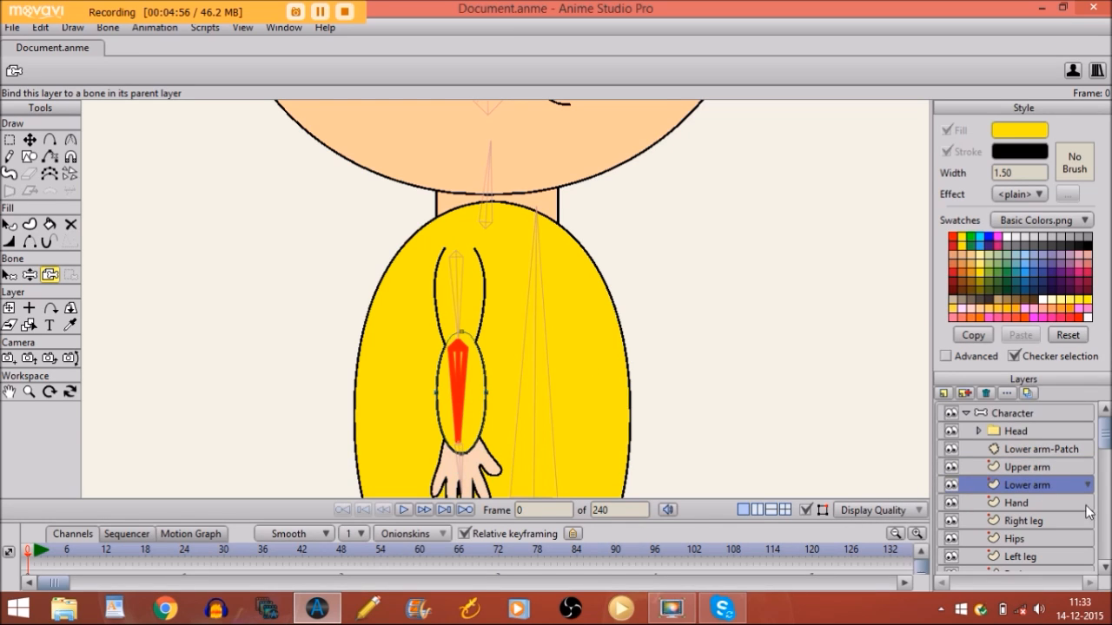
pyautogui.click(1058, 503)
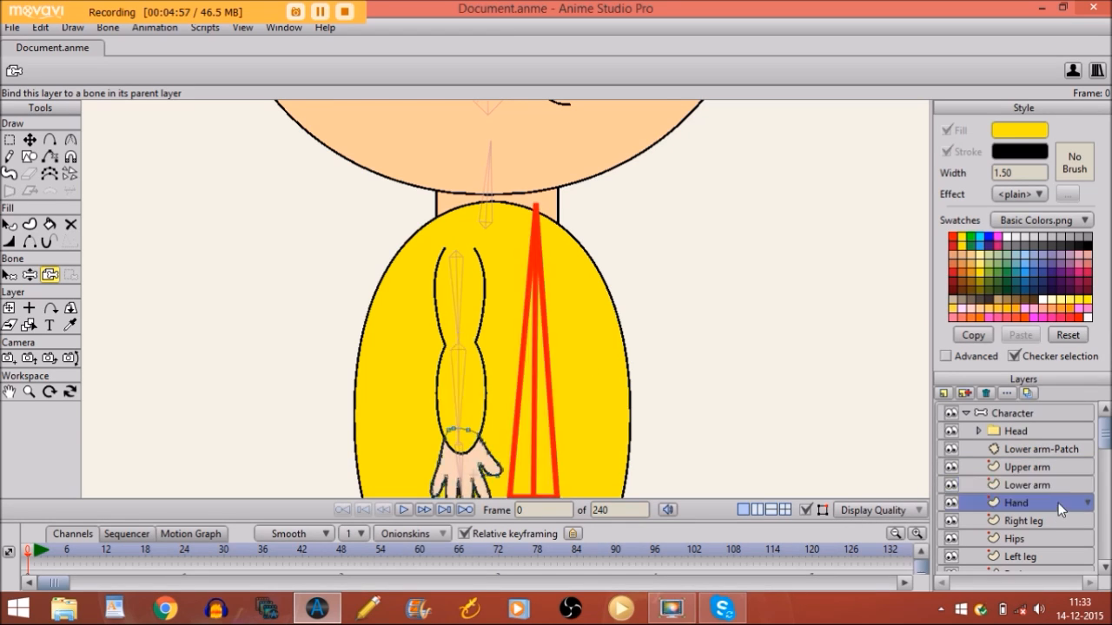
pyautogui.click(463, 459)
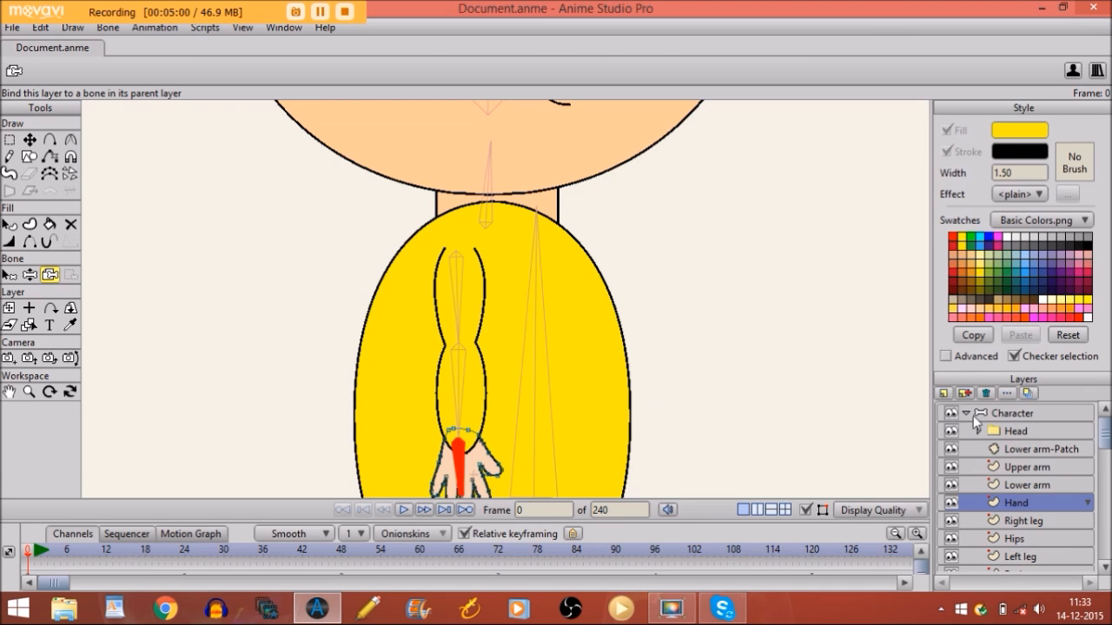
pyautogui.click(999, 414)
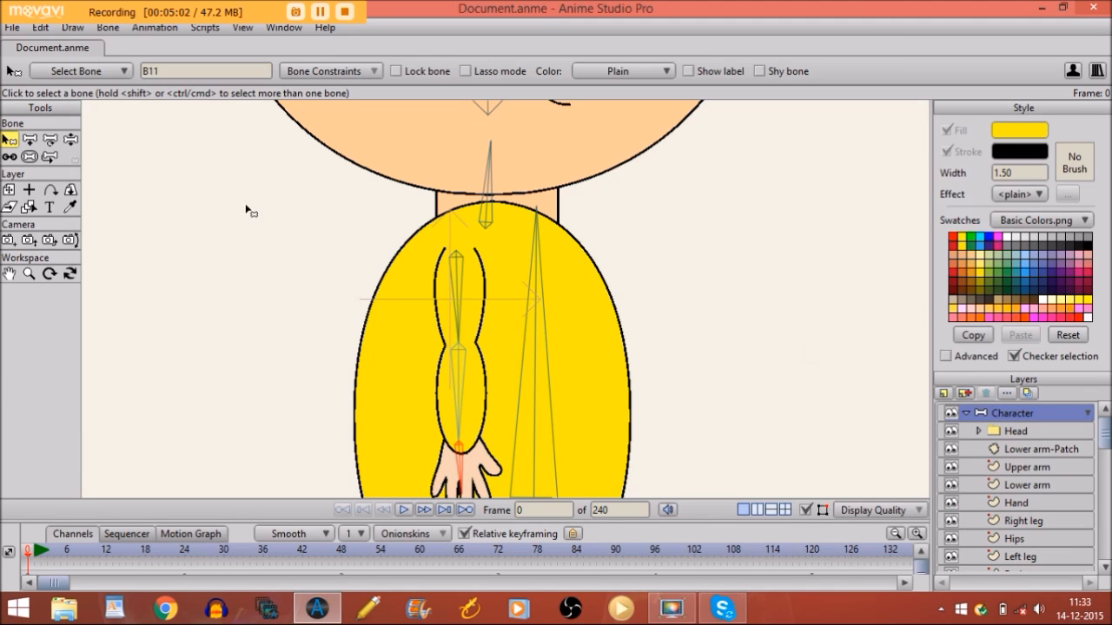
pyautogui.click(70, 141)
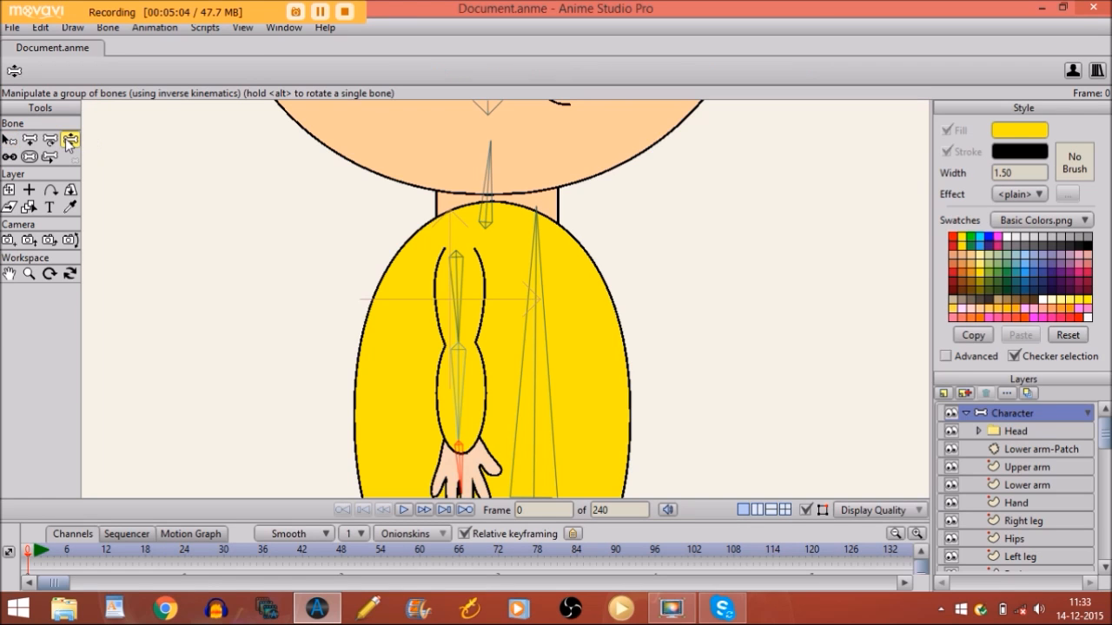
# Bend the forearm at the elbow to test it, let it hang straight, then select the Lower arm-Patch layer
pyautogui.moveTo(453, 383); pyautogui.dragTo(405, 535)
pyautogui.moveTo(409, 581); pyautogui.dragTo(408, 580)
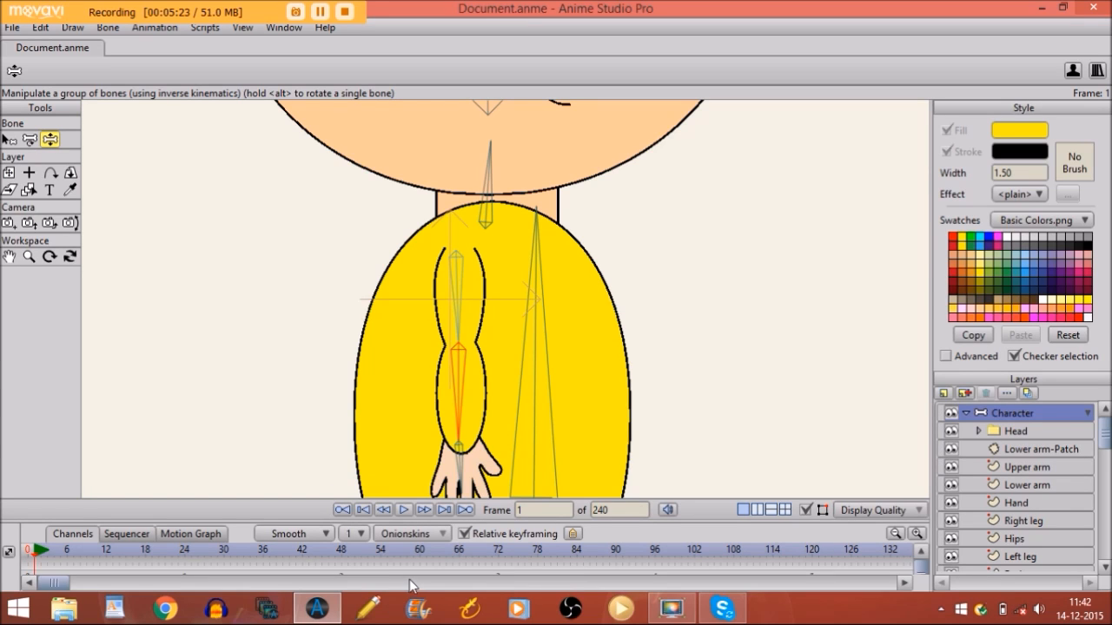
pyautogui.click(1022, 451)
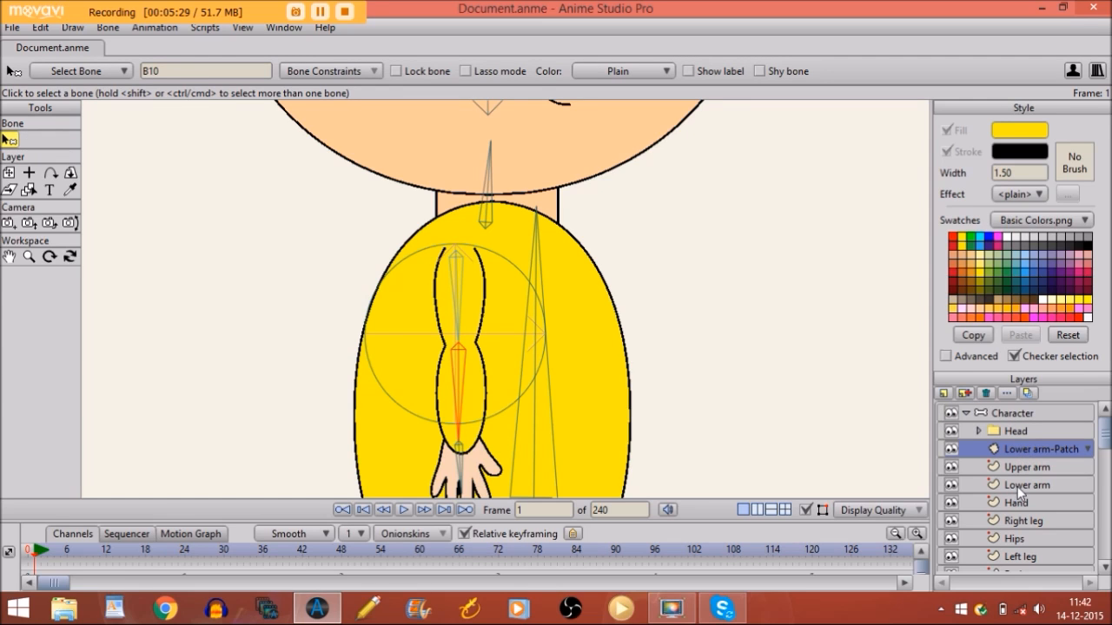
# Delete the Lower arm-Patch through Lower arm layers and select the old arm bones B9/B10
pyautogui.keyDown('shift'); pyautogui.click(1018, 485); pyautogui.keyUp('shift')
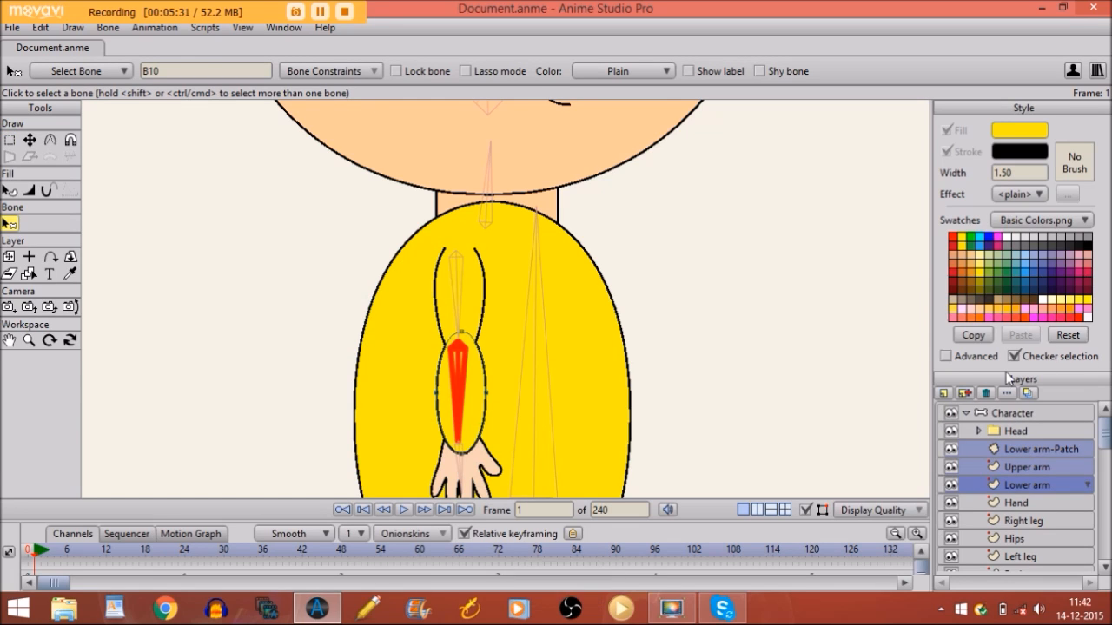
pyautogui.click(986, 394)
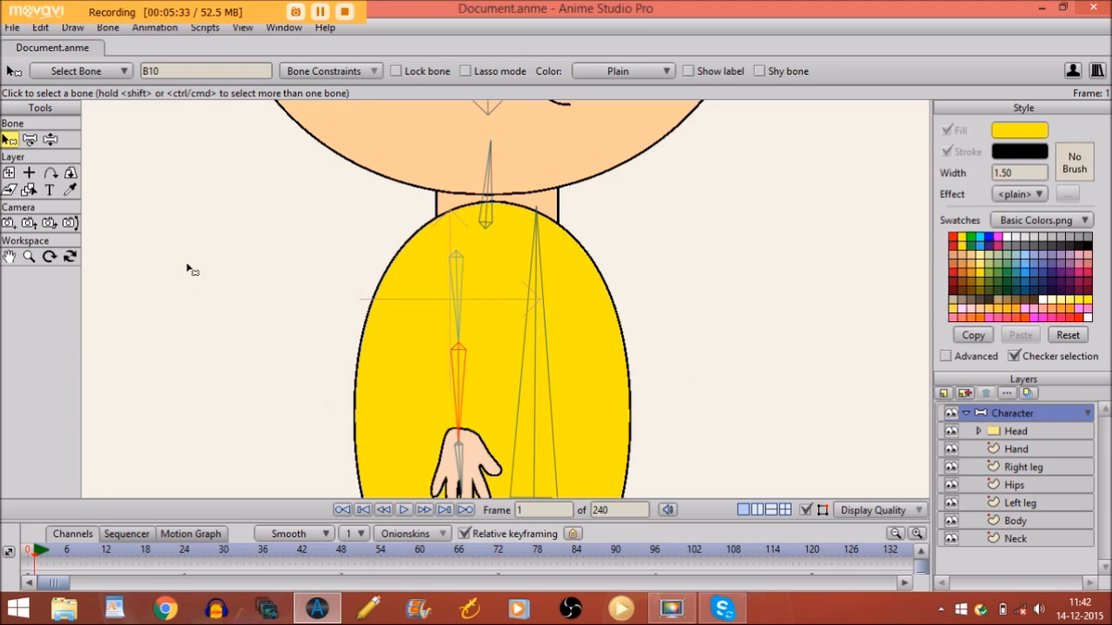
pyautogui.moveTo(429, 293); pyautogui.dragTo(469, 472)
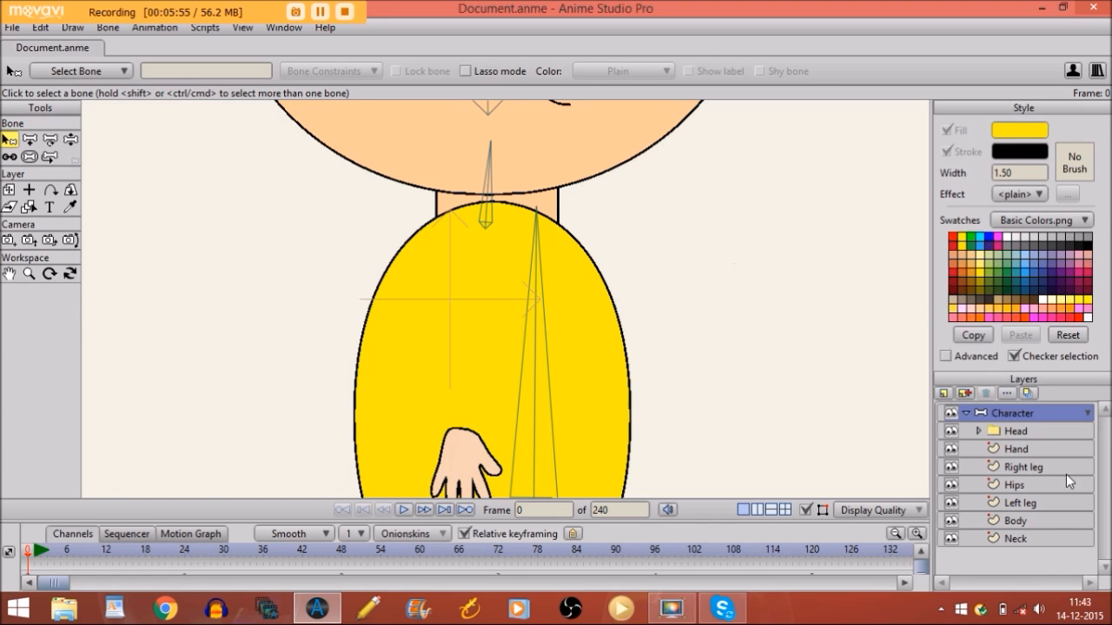
# Add a new vector layer named 'Arm' above the Hand layer
pyautogui.click(1021, 450)
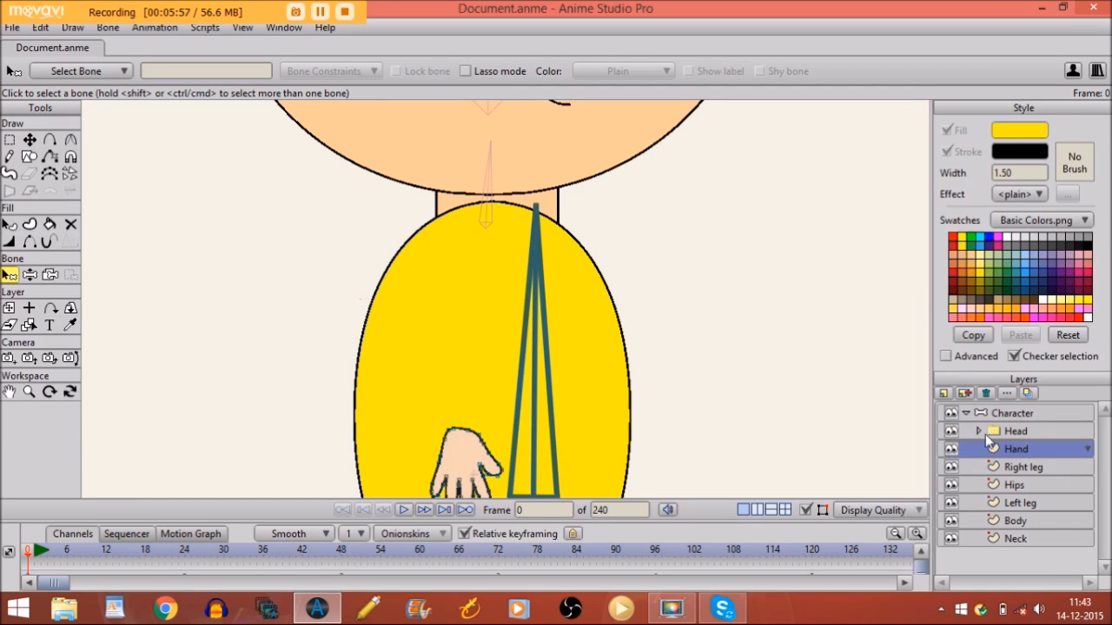
pyautogui.click(944, 392)
pyautogui.click(946, 414)
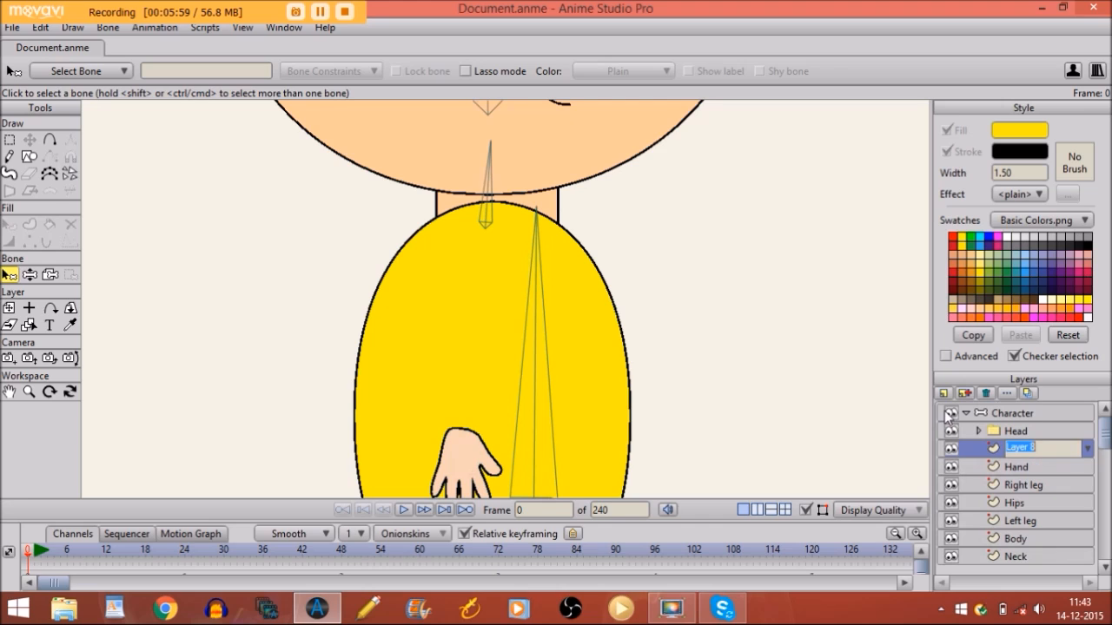
pyautogui.write('A')
pyautogui.press('capslock')
pyautogui.write('rm')
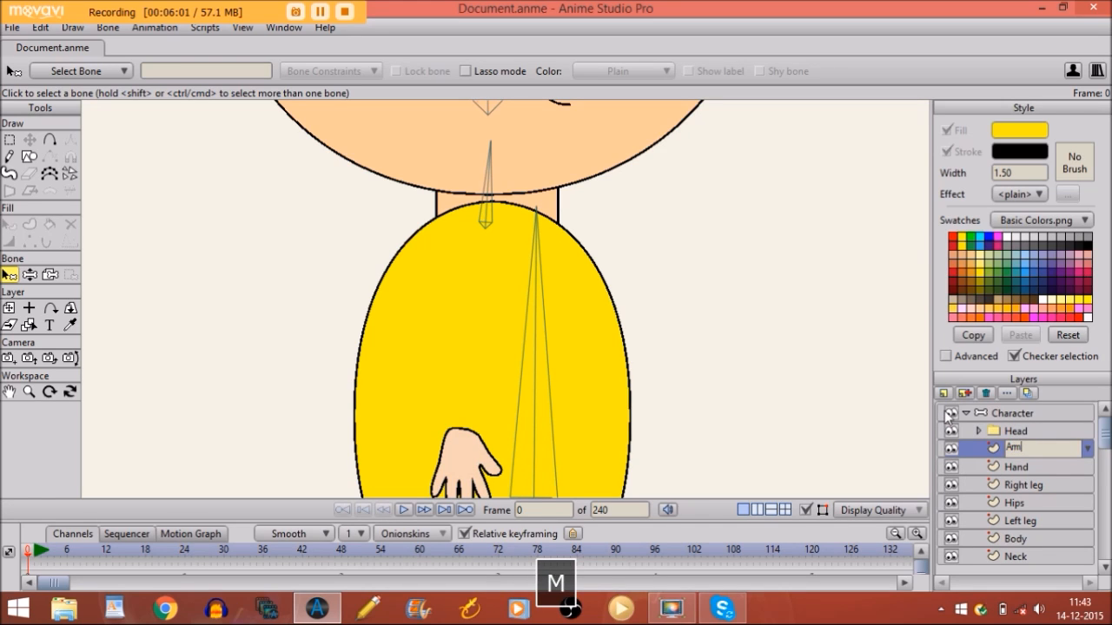
pyautogui.press('Return')
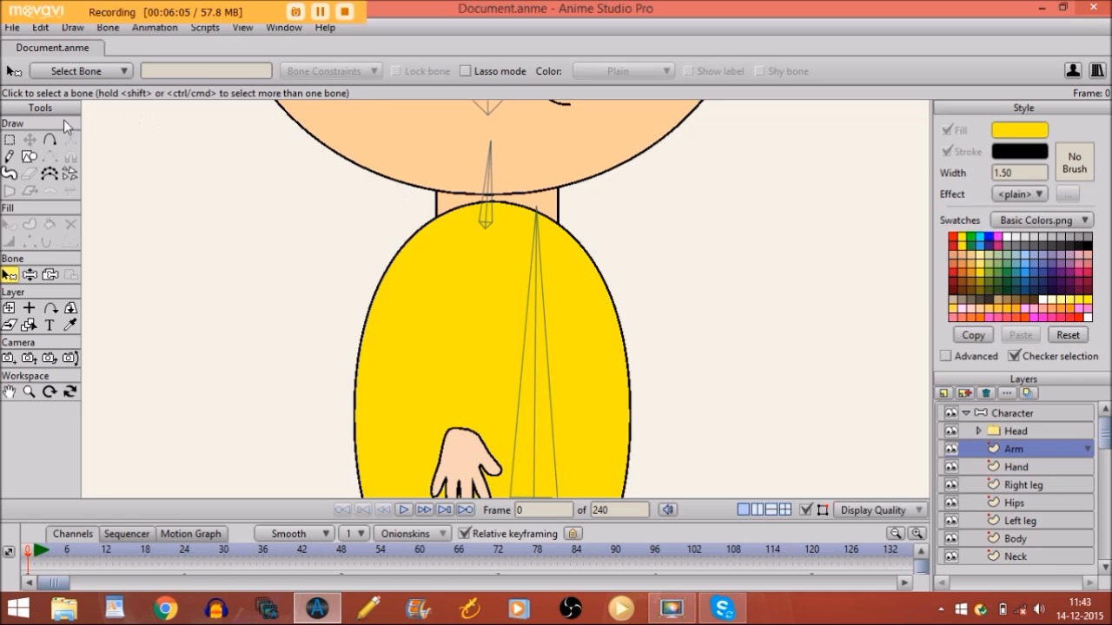
pyautogui.click(31, 157)
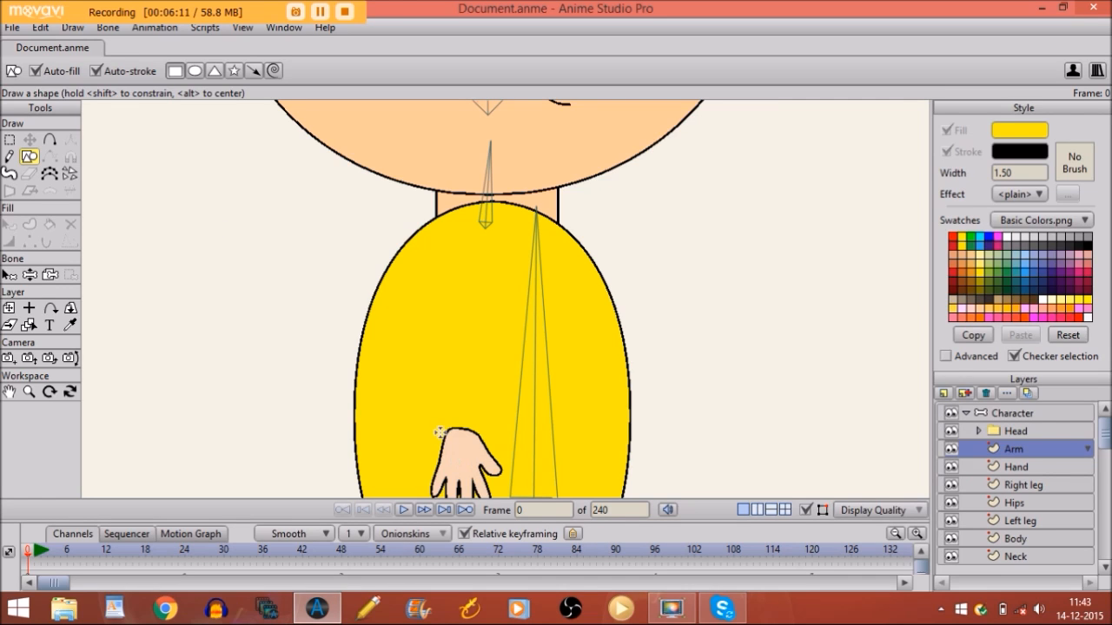
# Draw a tall rectangle from the wrist up the body and nudge it slightly down
pyautogui.moveTo(437, 434)
pyautogui.mouseDown()
pyautogui.moveTo(488, 410)
pyautogui.moveTo(487, 245)
pyautogui.mouseUp()
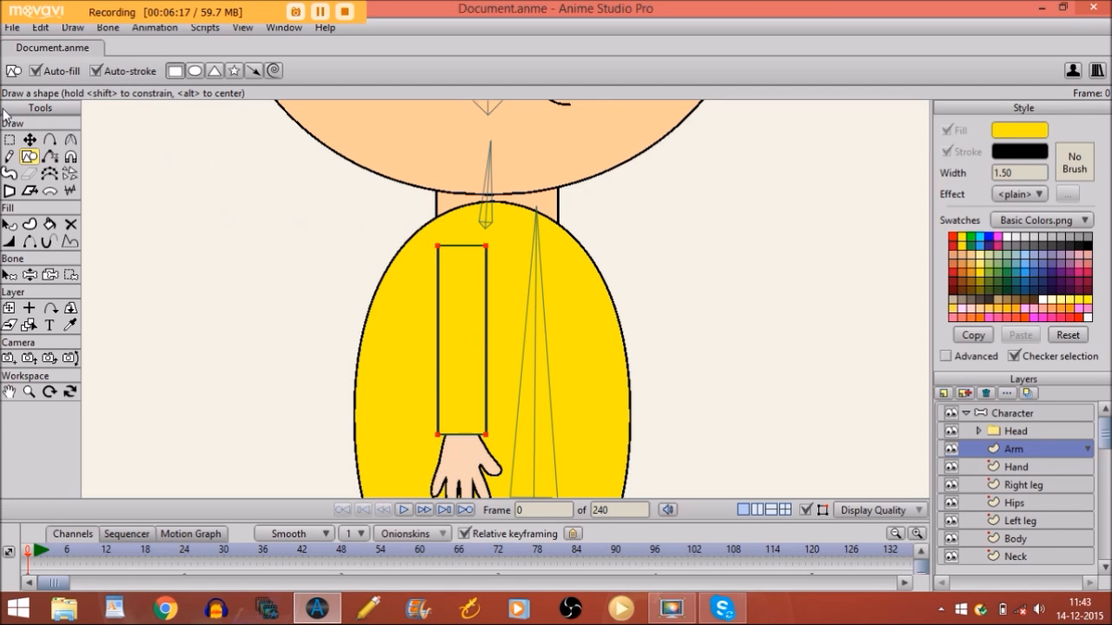
pyautogui.click(31, 141)
pyautogui.moveTo(442, 342); pyautogui.dragTo(443, 351)
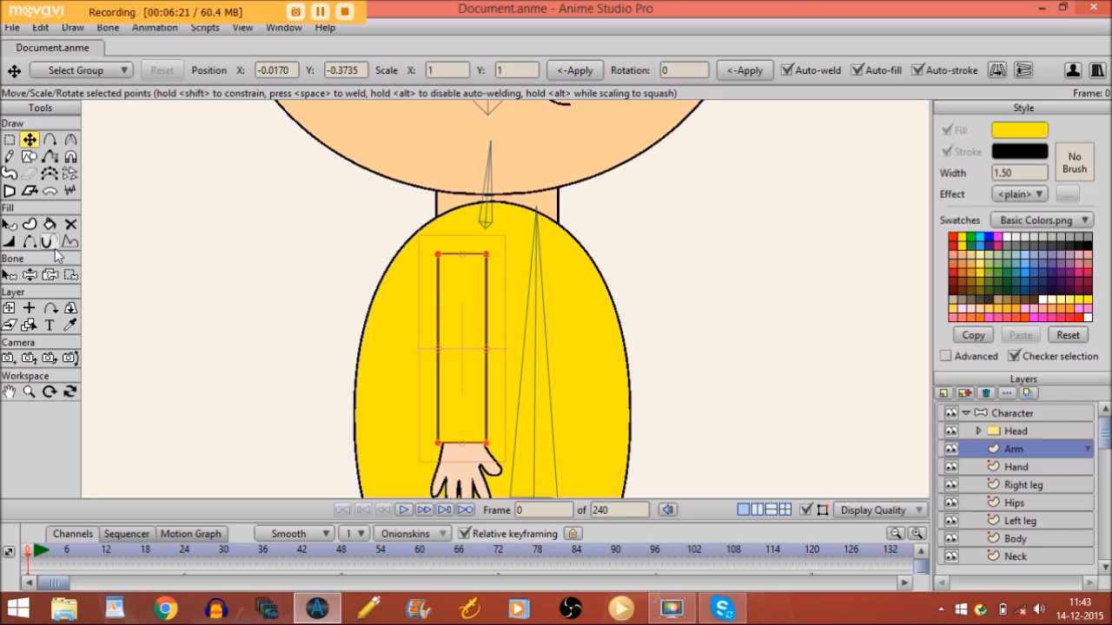
# Hide the rectangle's top edge, then select the Character bone layer
pyautogui.click(30, 244)
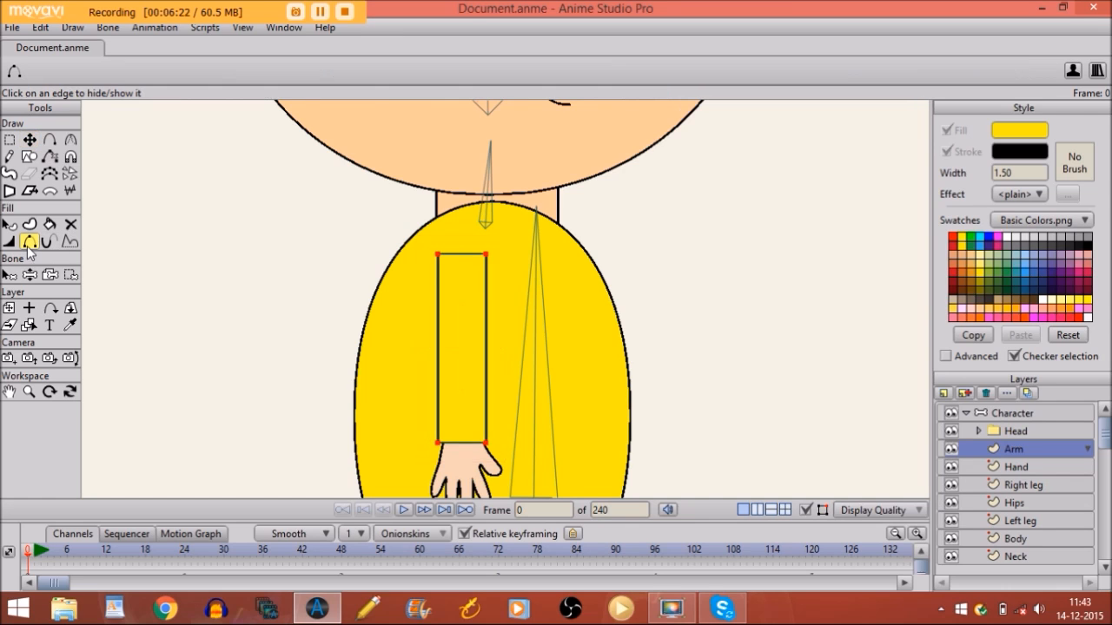
pyautogui.click(465, 257)
pyautogui.click(1010, 415)
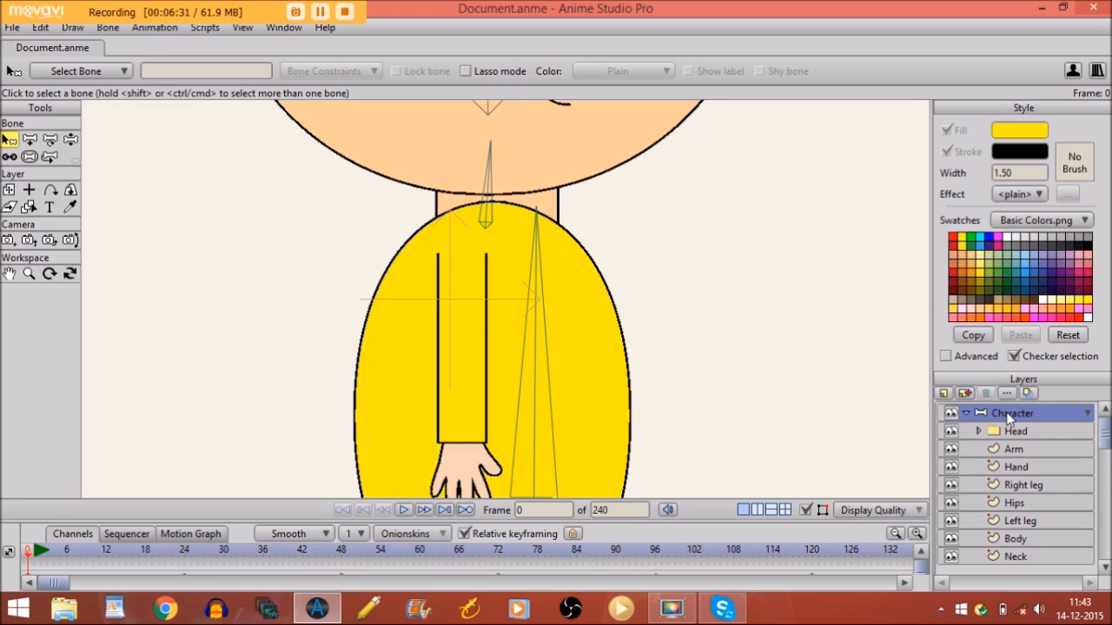
# With B2 as parent, add bones B9–B11 running from the shoulder down into the hand
pyautogui.press('Return')
pyautogui.click(30, 139)
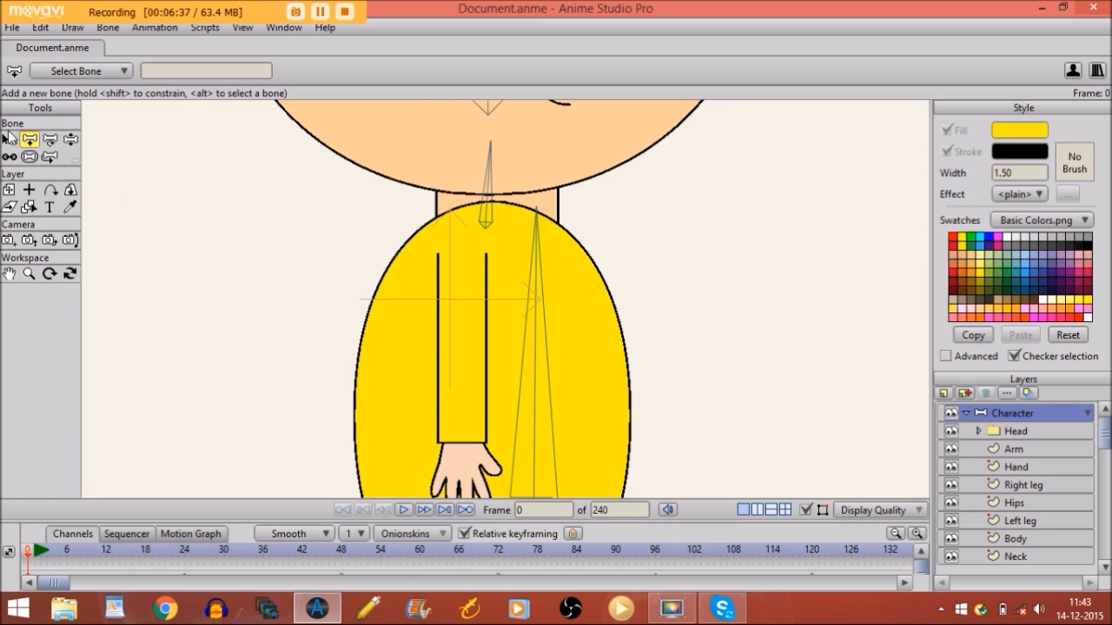
pyautogui.click(8, 139)
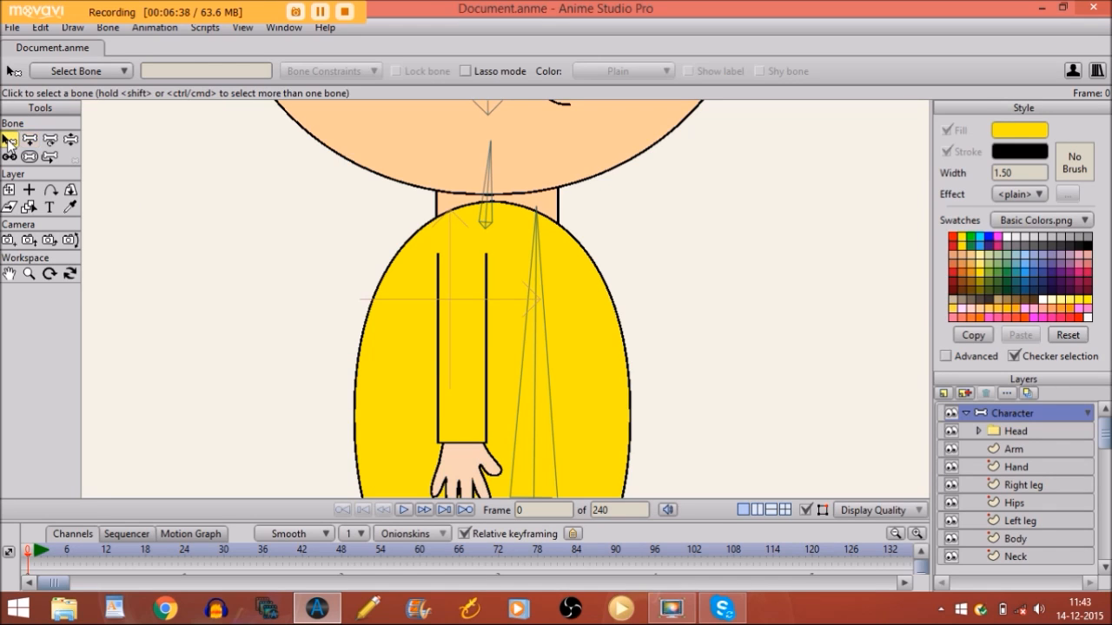
pyautogui.click(534, 280)
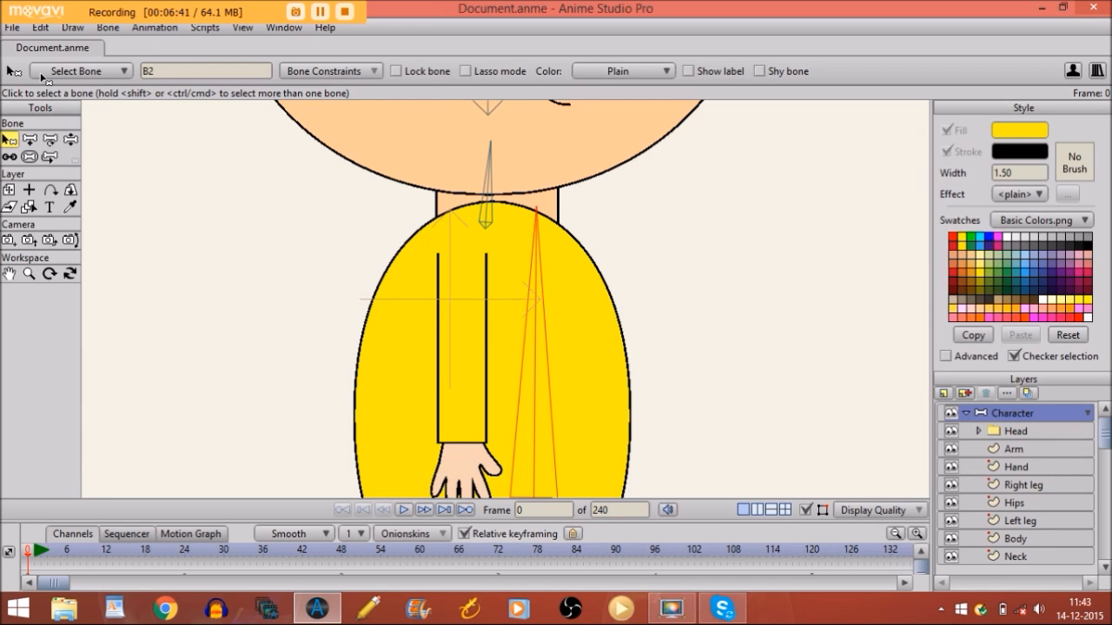
pyautogui.click(29, 139)
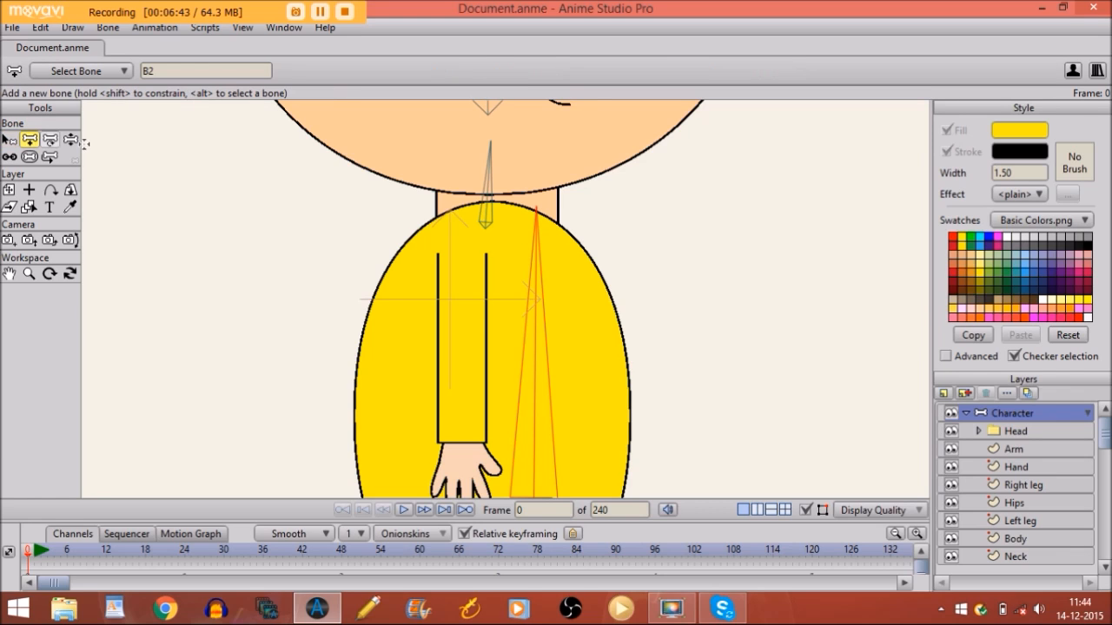
pyautogui.moveTo(459, 253); pyautogui.dragTo(458, 495)
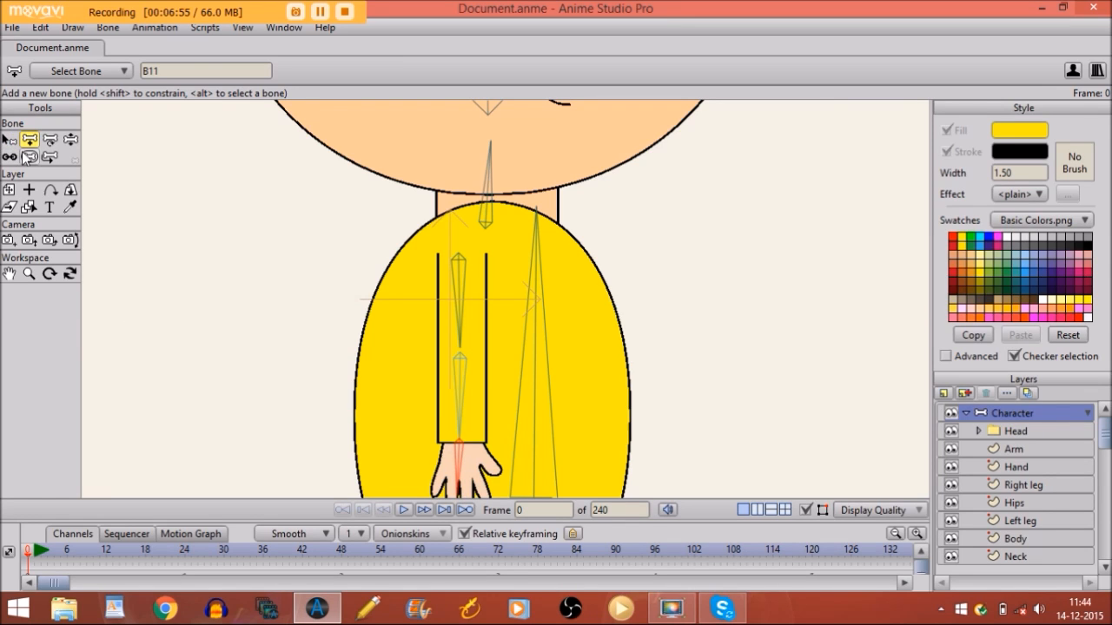
pyautogui.click(29, 157)
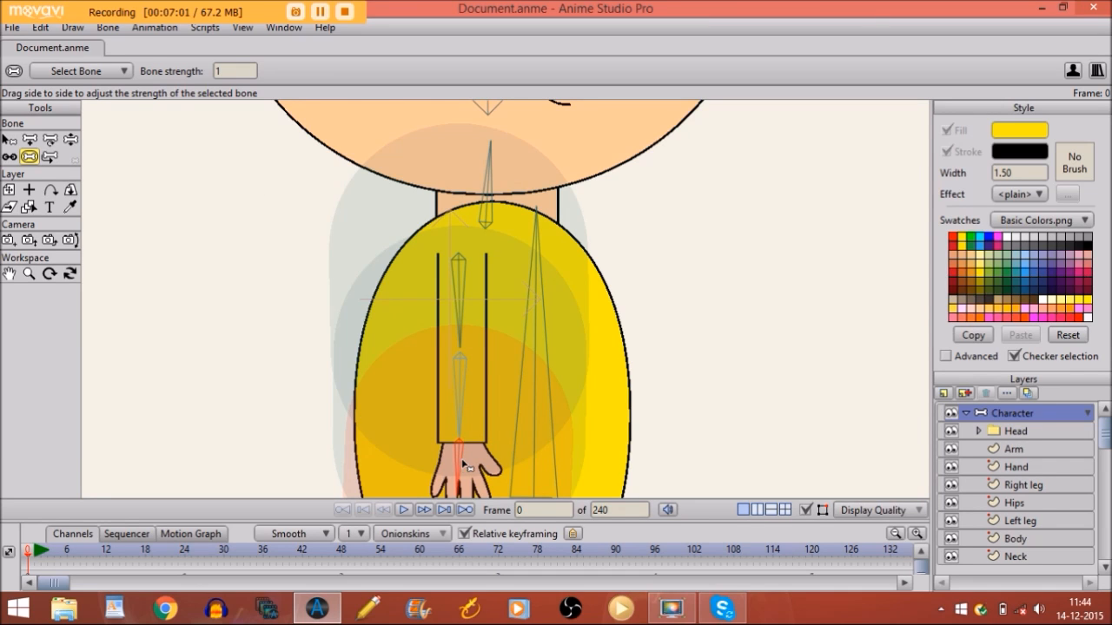
# Set the hand bone's strength to 0, narrow the forearm bone, and give the upper arm 0.2293
pyautogui.moveTo(460, 463); pyautogui.dragTo(303, 479)
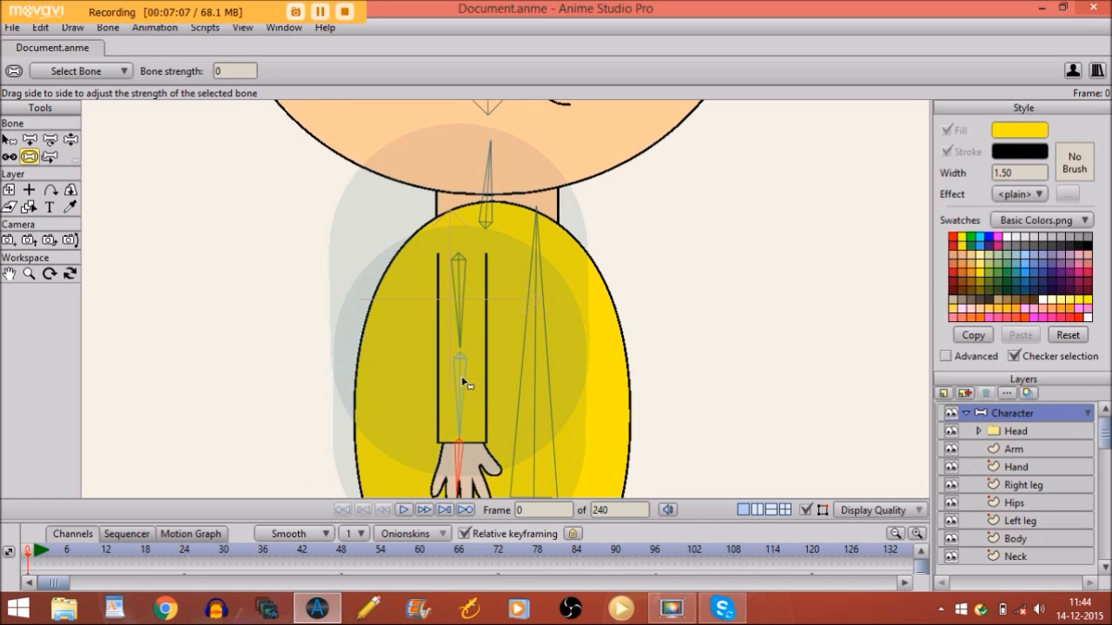
pyautogui.moveTo(462, 382); pyautogui.dragTo(402, 422)
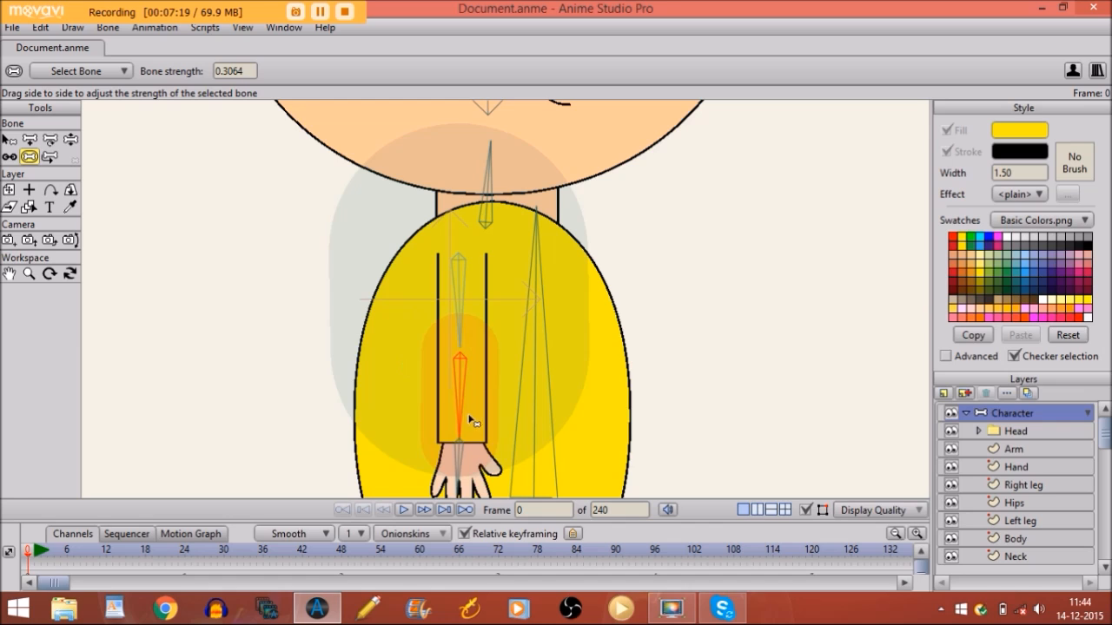
pyautogui.click(463, 300)
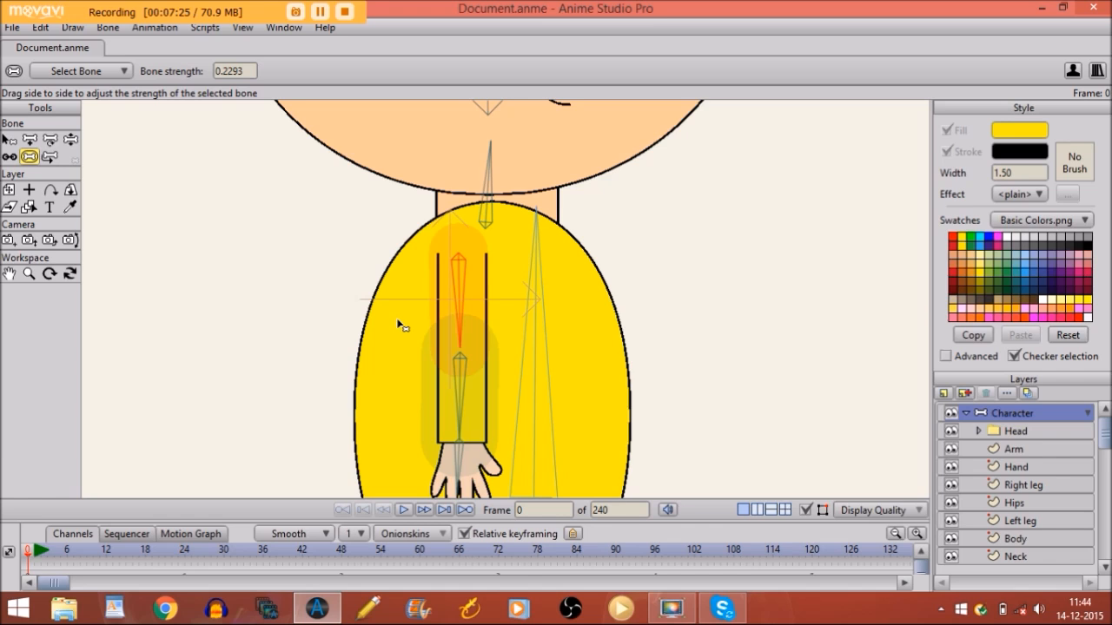
pyautogui.press('Return')
# Bind the Hand layer to the small hand bone at the wrist, then select the Arm layer
pyautogui.click(1009, 467)
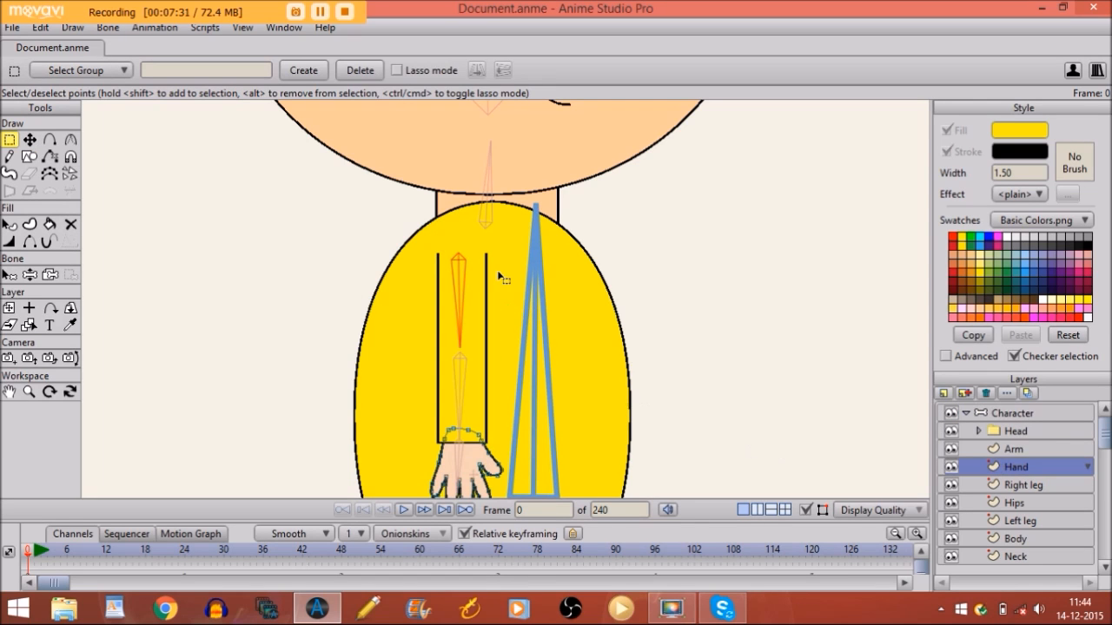
pyautogui.click(49, 274)
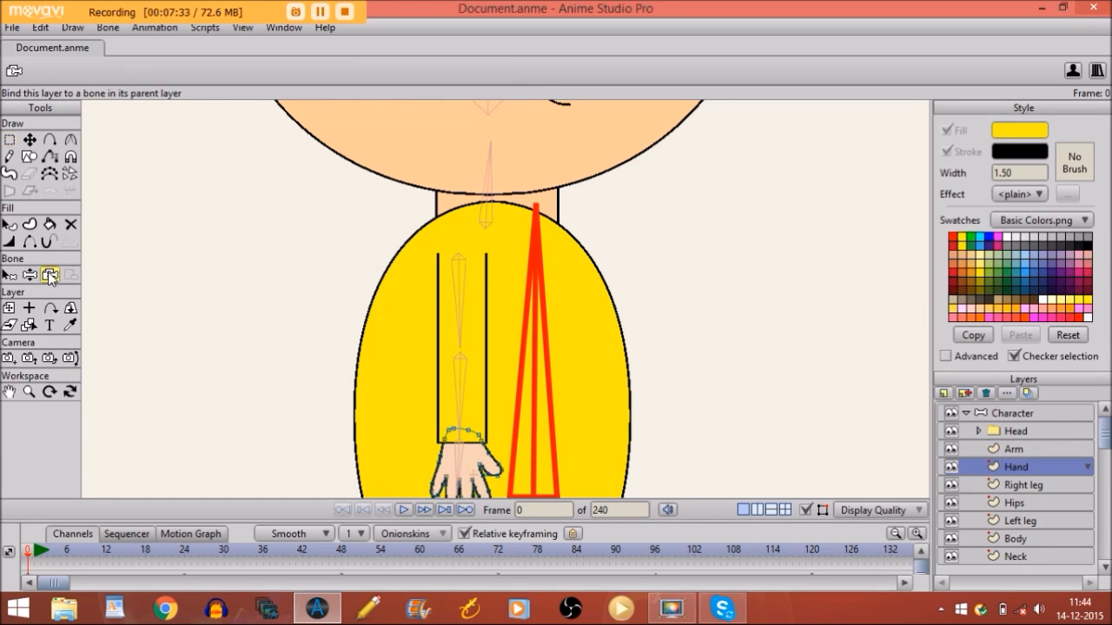
pyautogui.click(459, 456)
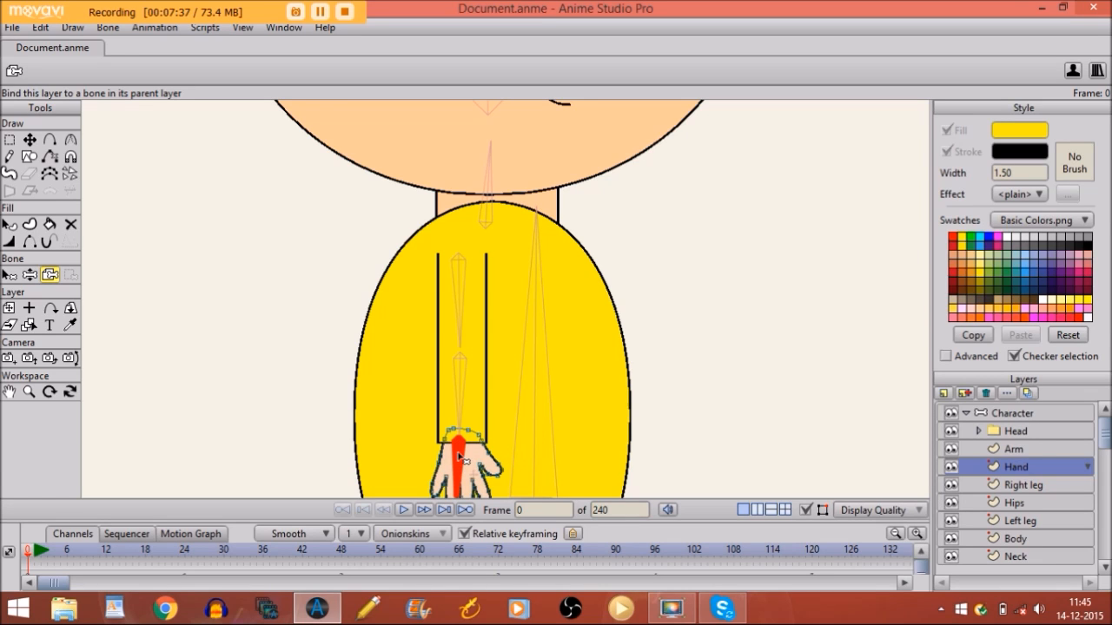
pyautogui.click(1022, 448)
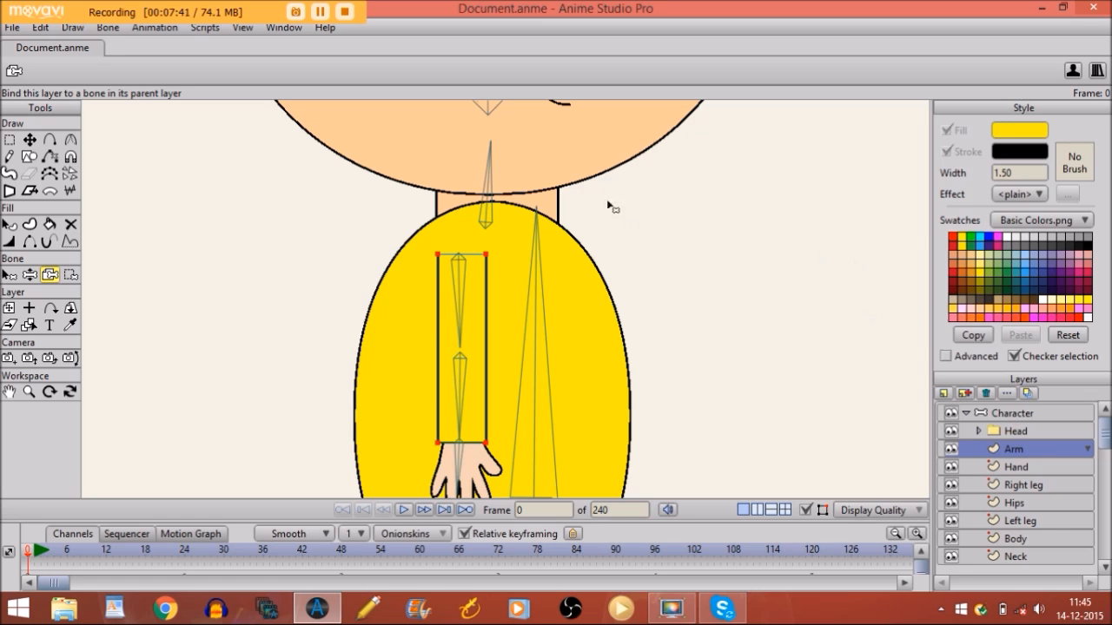
# Select both arm bones and apply Bone > Use Selected Bones For Flexi-Binding to the Arm layer
pyautogui.click(10, 273)
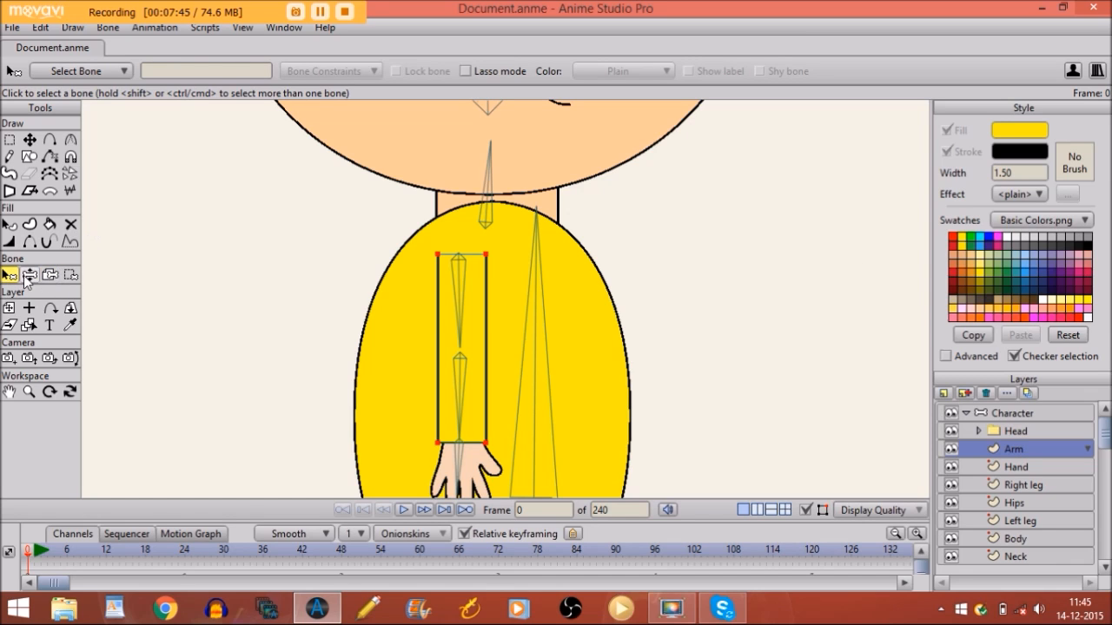
pyautogui.moveTo(406, 276); pyautogui.dragTo(469, 406)
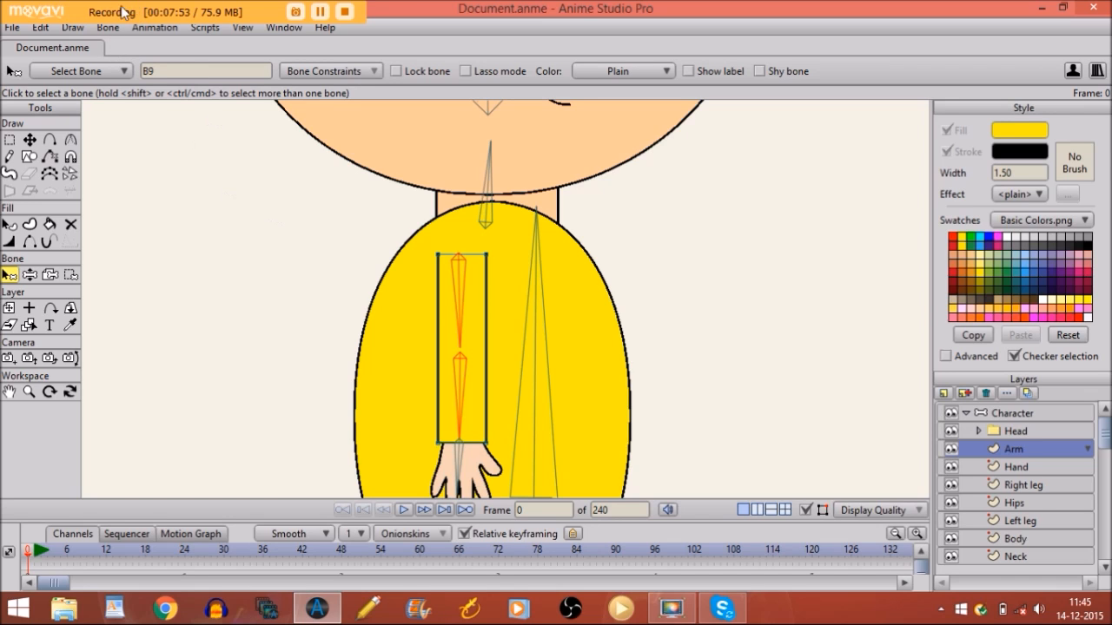
pyautogui.click(109, 29)
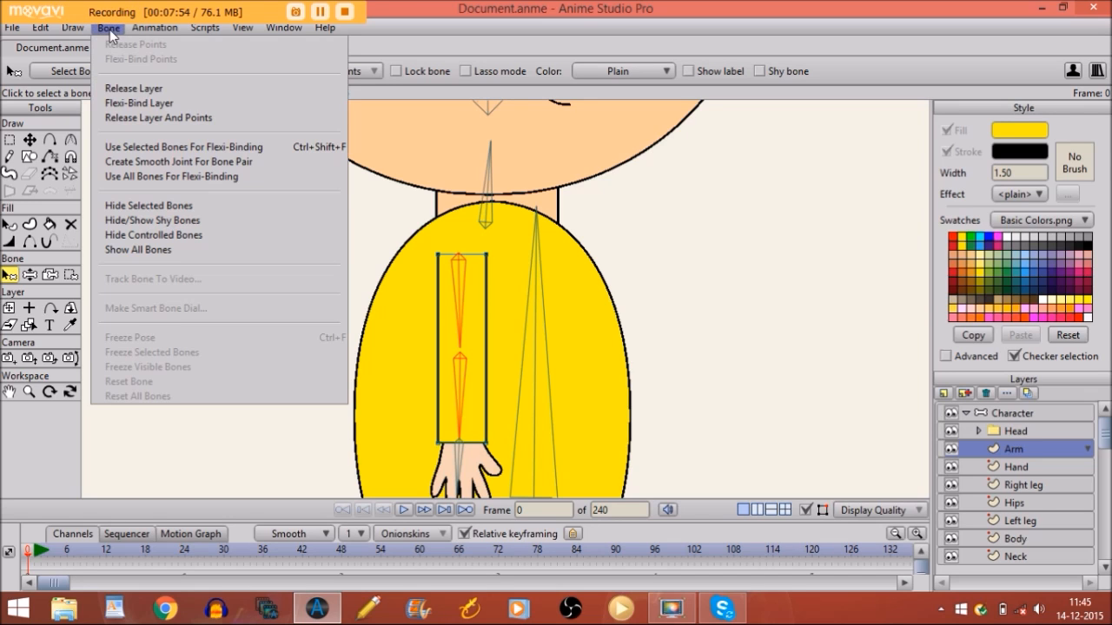
pyautogui.click(137, 149)
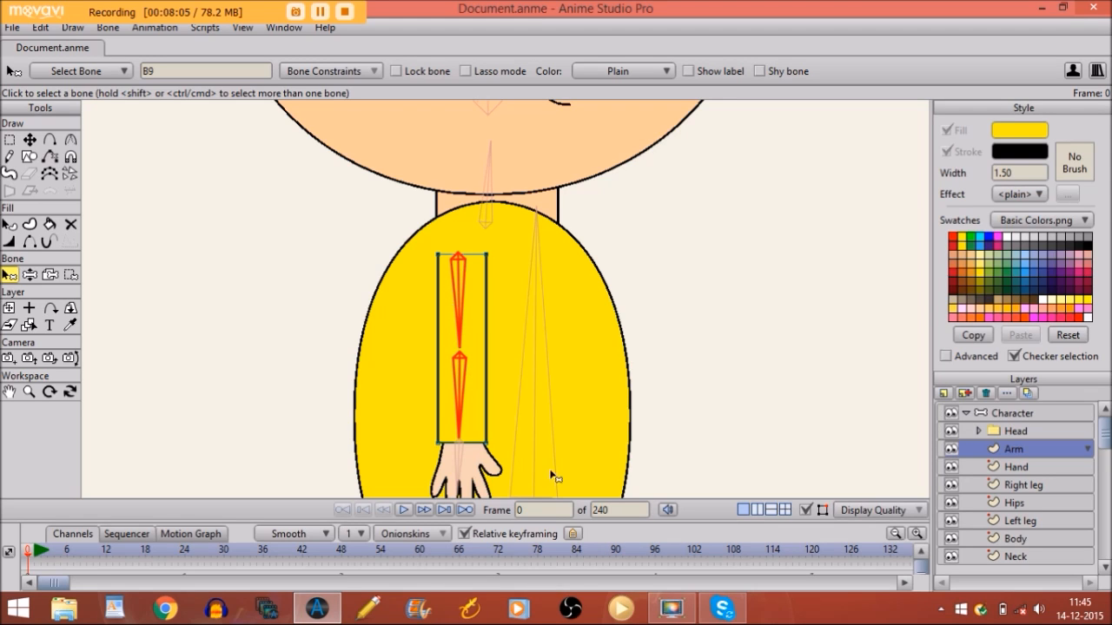
# Test-bend the forearm and hand on the Character layer, stepping a frame forward and back to preview
pyautogui.click(1031, 415)
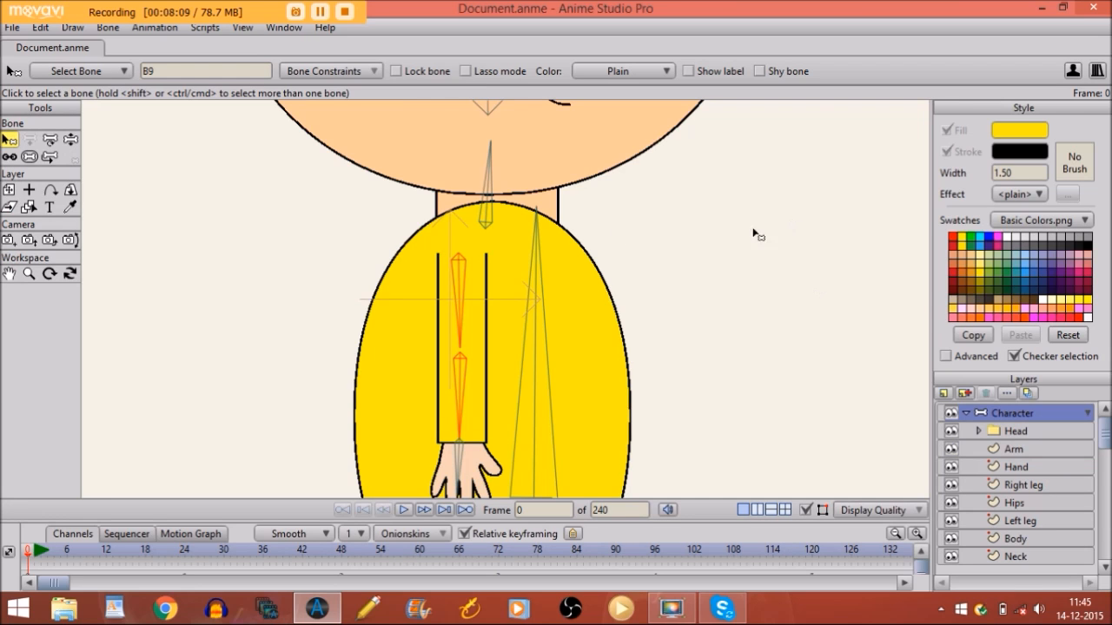
pyautogui.click(71, 140)
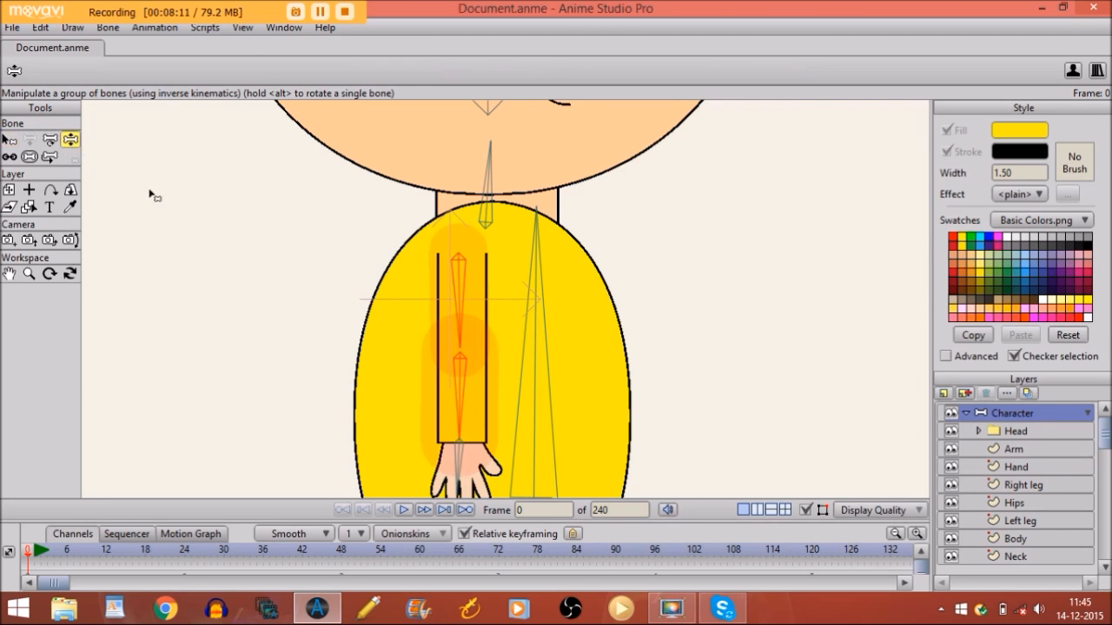
pyautogui.moveTo(464, 391); pyautogui.dragTo(435, 409)
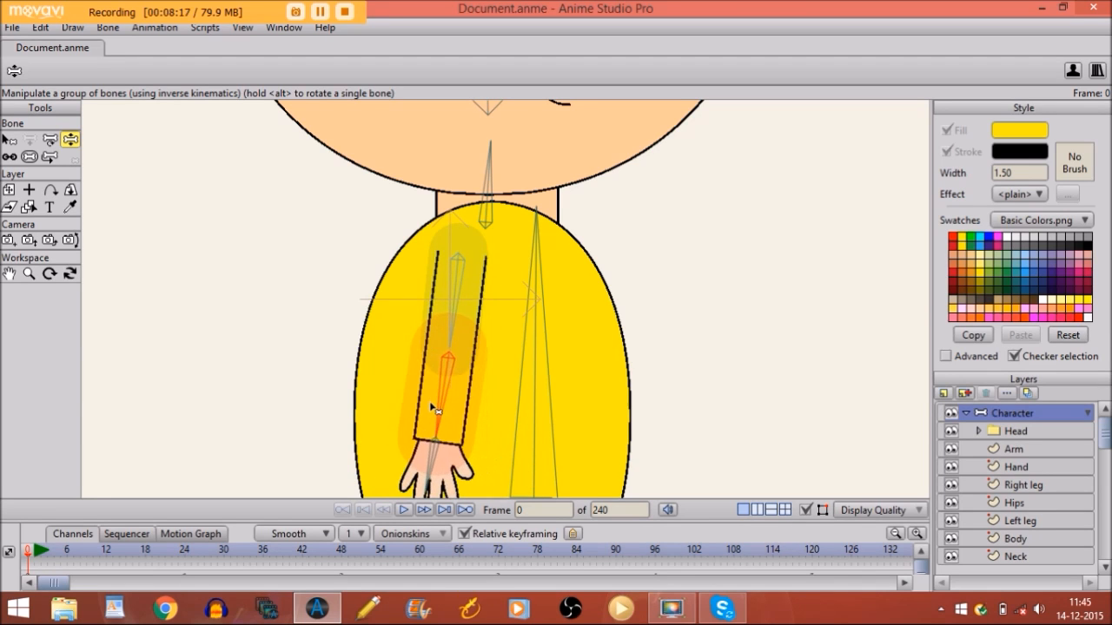
pyautogui.press('Right')
pyautogui.press('Left')
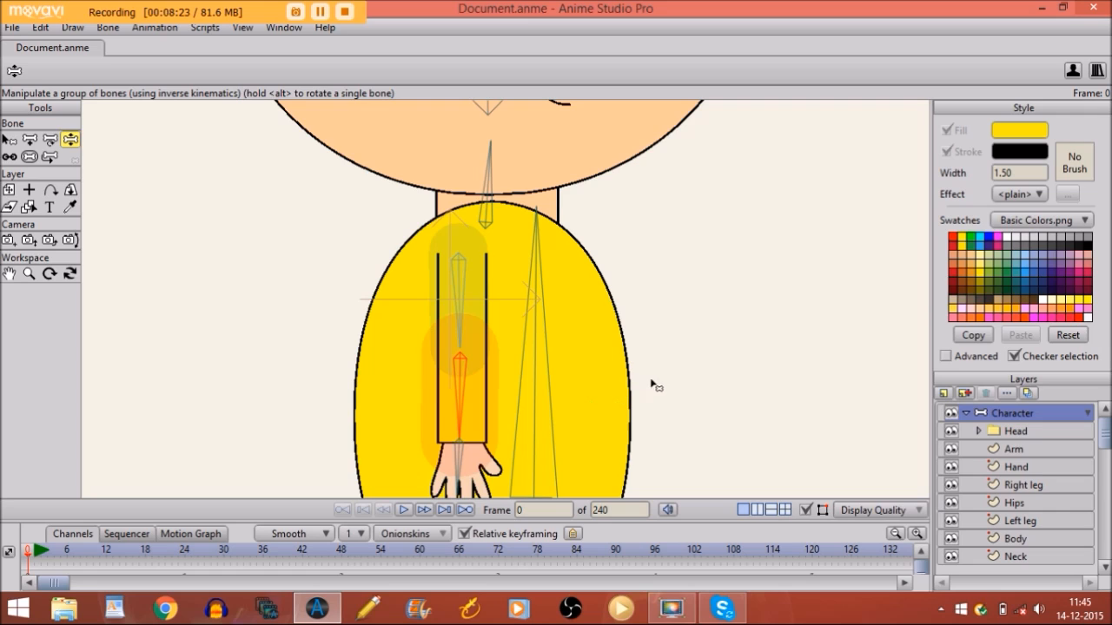
# Add elbow points on the left and right edges of the Arm shape
pyautogui.click(995, 448)
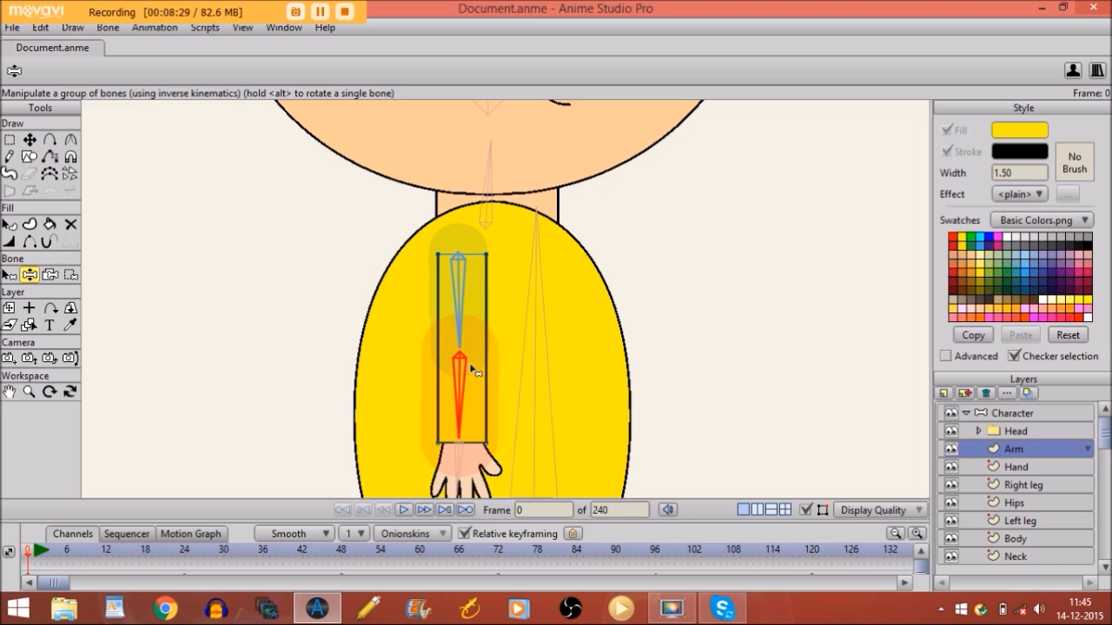
pyautogui.click(49, 141)
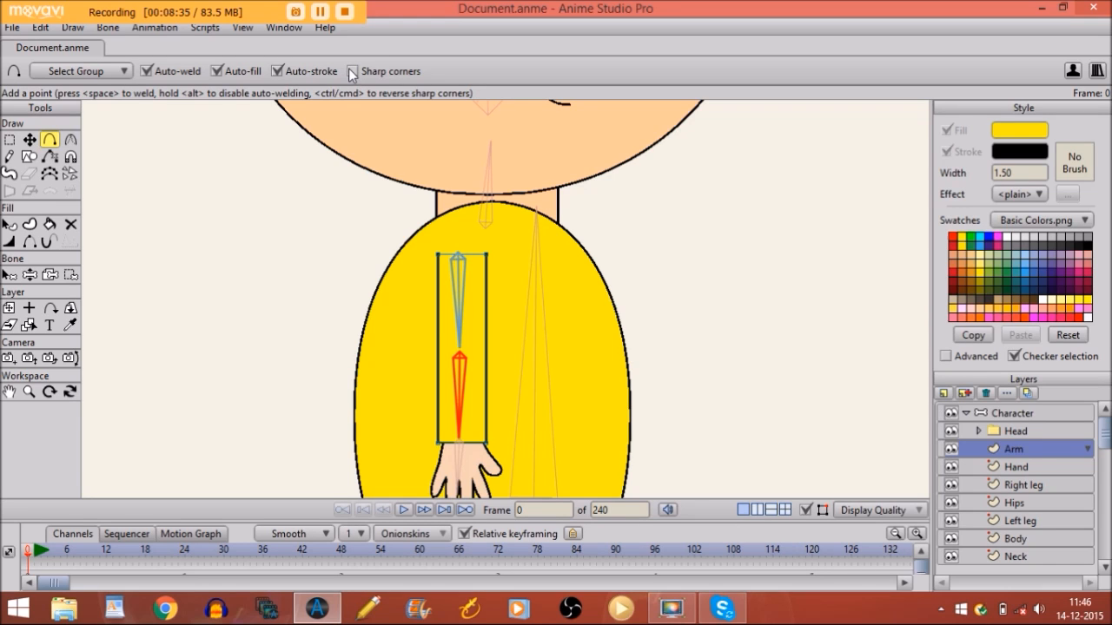
pyautogui.click(437, 353)
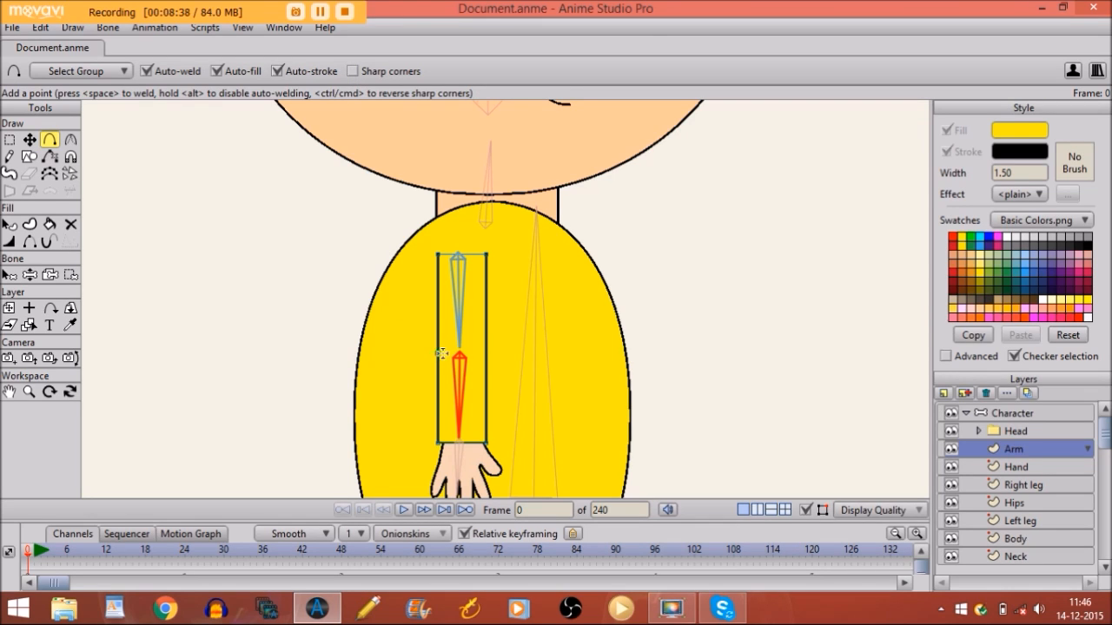
pyautogui.click(485, 355)
# Bend the forearm across the body to check the new elbow points, ending at frame 1
pyautogui.click(1032, 414)
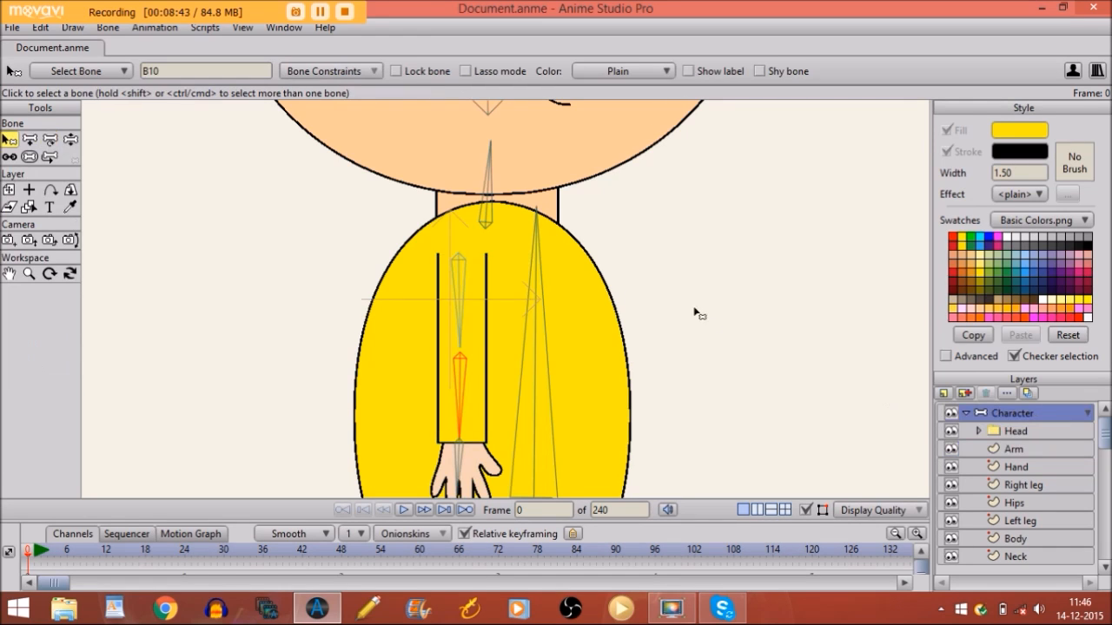
pyautogui.click(70, 141)
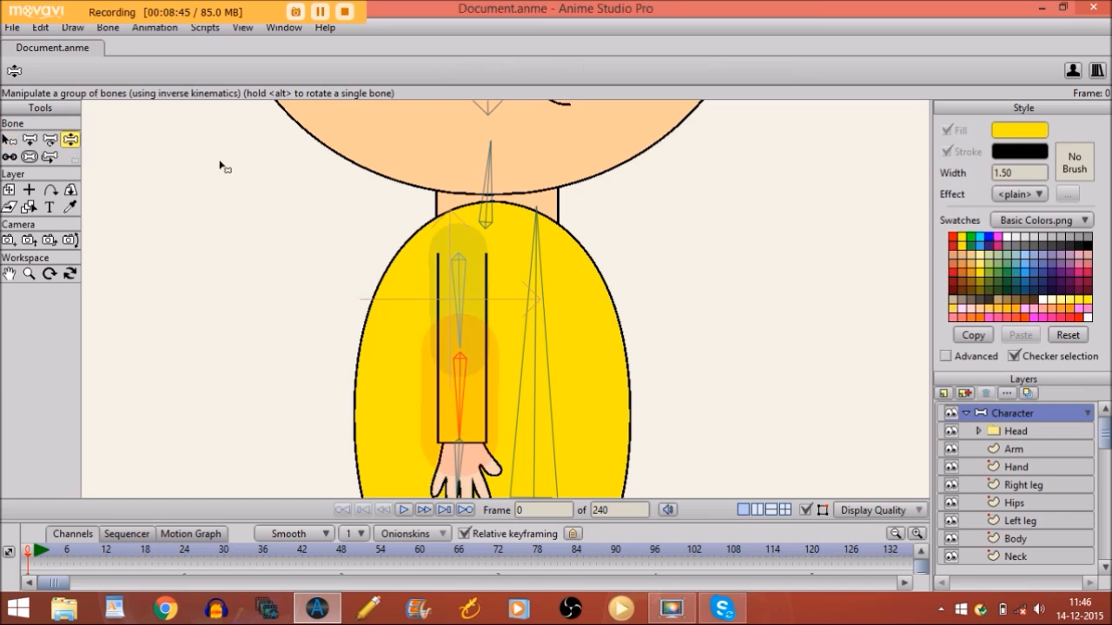
pyautogui.moveTo(466, 393); pyautogui.dragTo(563, 283)
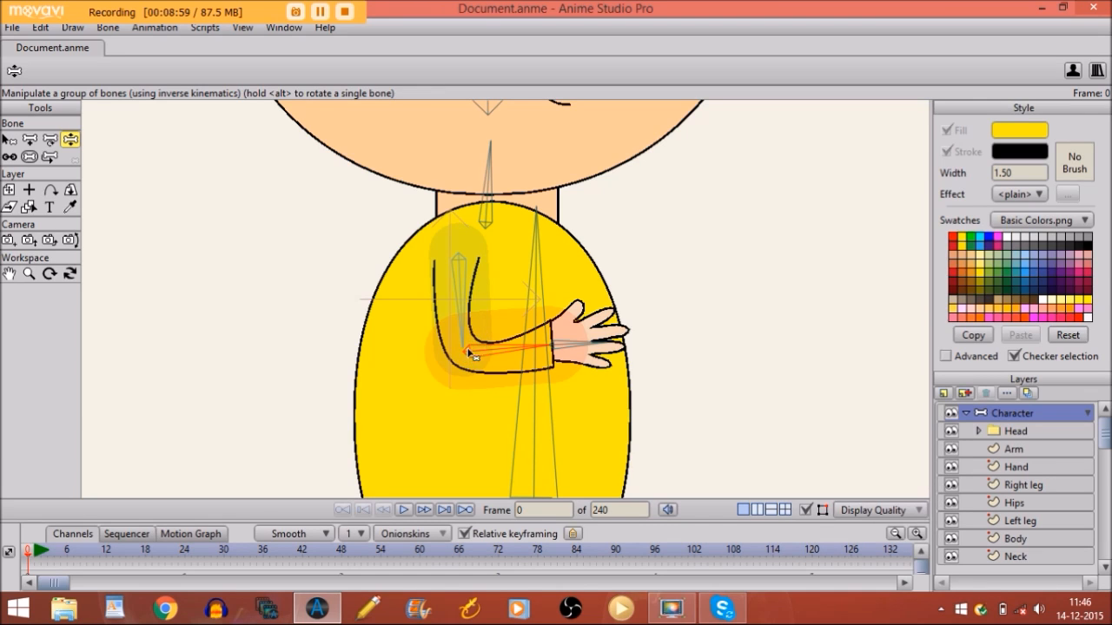
pyautogui.moveTo(478, 351)
pyautogui.mouseDown()
pyautogui.moveTo(467, 317)
pyautogui.moveTo(484, 359)
pyautogui.moveTo(474, 342)
pyautogui.moveTo(489, 349)
pyautogui.mouseUp()
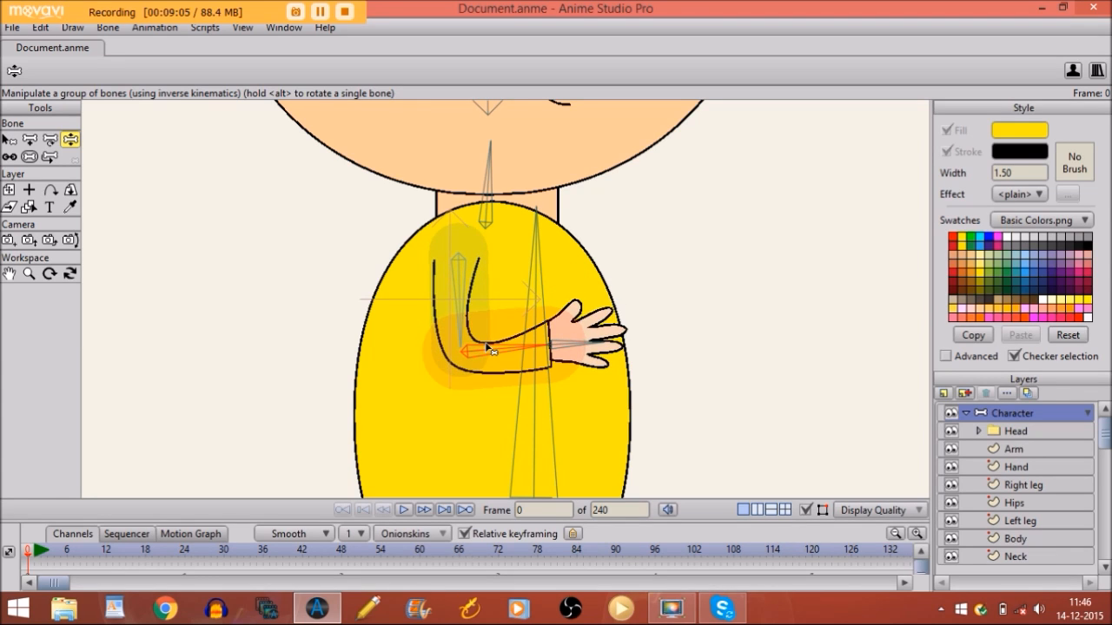
pyautogui.press('Right')
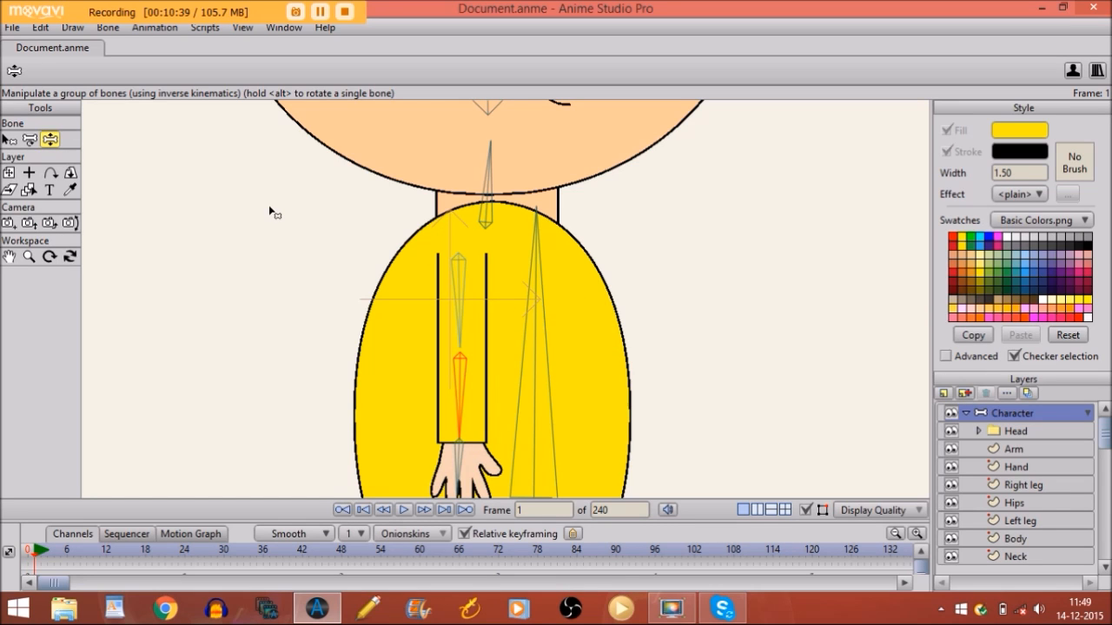
# Show the Actions panel from the Window menu, then pick the Select Bone tool
pyautogui.click(272, 27)
pyautogui.click(280, 135)
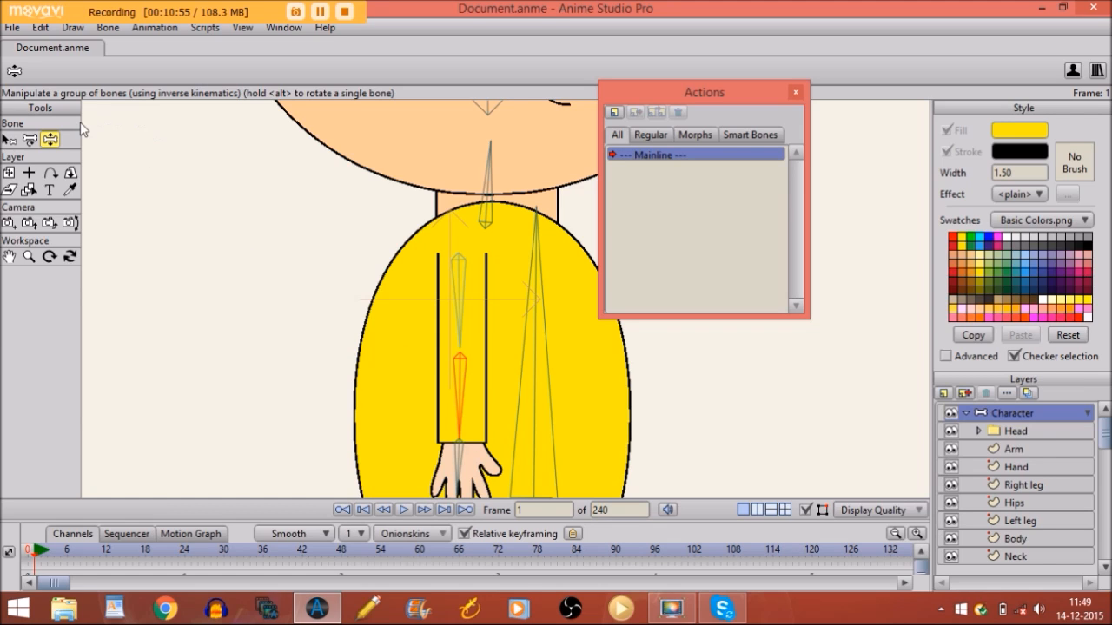
pyautogui.click(12, 141)
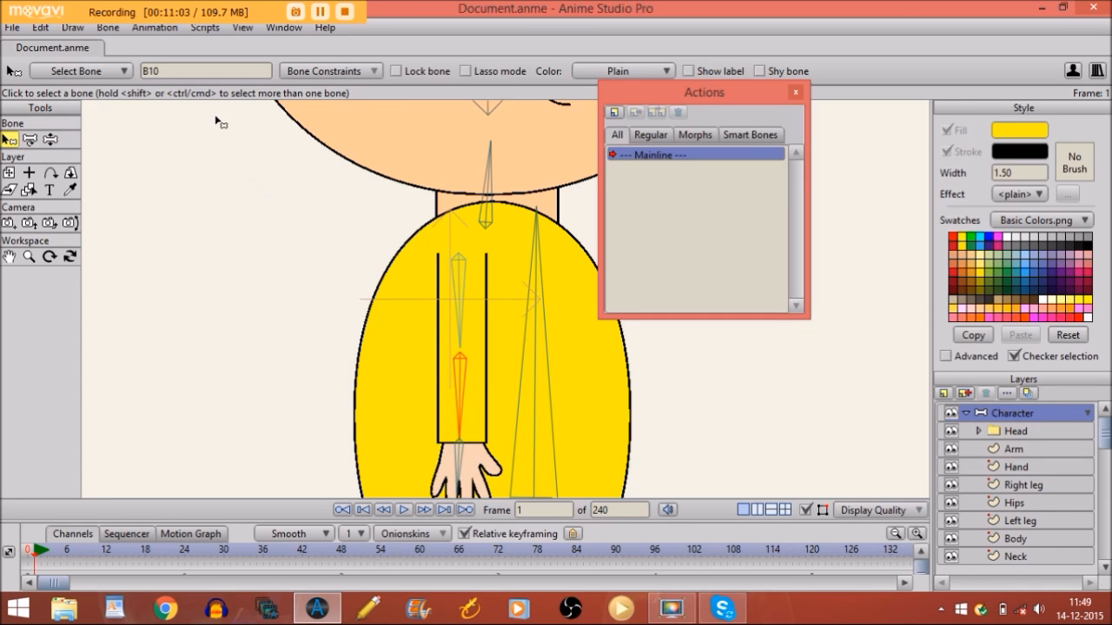
# Replace the bone name B10 with 'Lower arm', fixing a mistyped first attempt
pyautogui.doubleClick(206, 67)
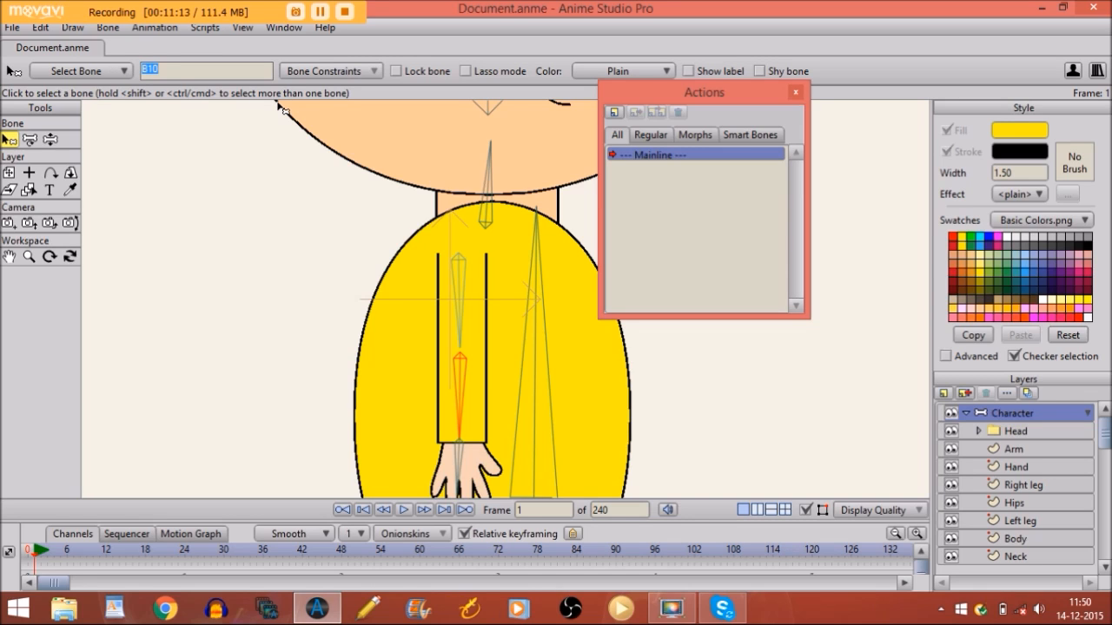
pyautogui.write('l')
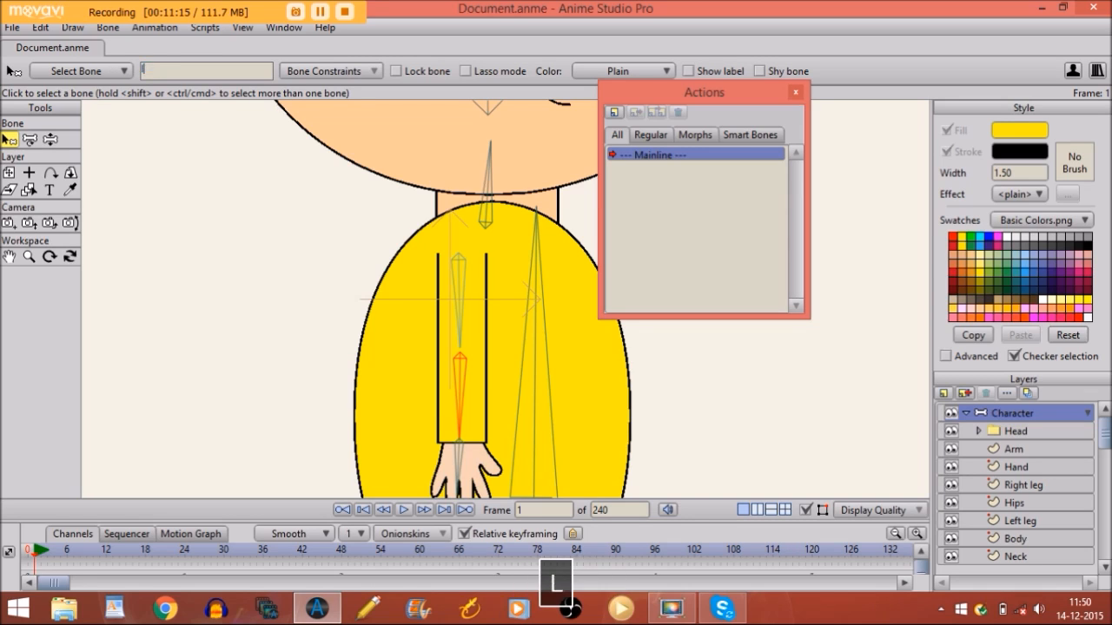
pyautogui.write('OWER')
pyautogui.press('BackSpace')
pyautogui.press('BackSpace')
pyautogui.press('BackSpace')
pyautogui.press('BackSpace')
pyautogui.press('BackSpace')
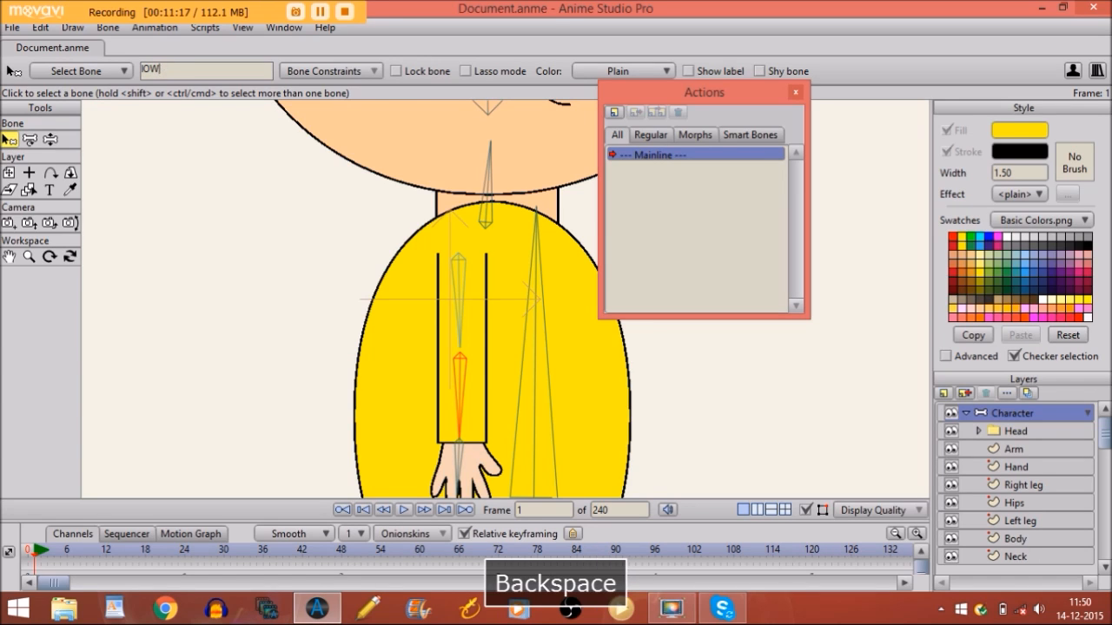
pyautogui.write('Lower')
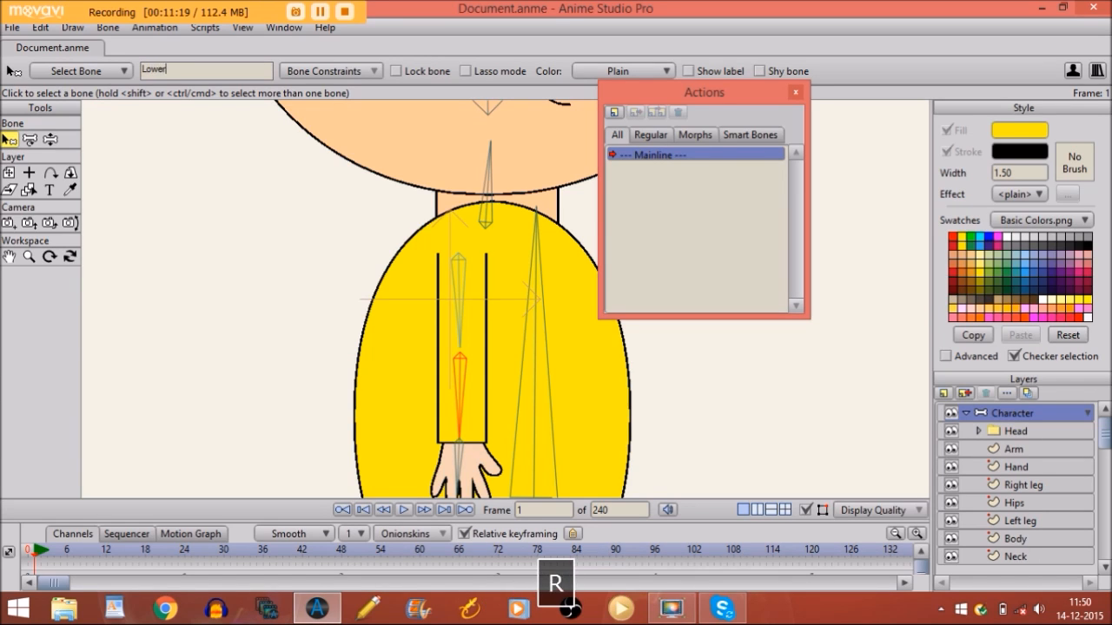
pyautogui.write(' arm')
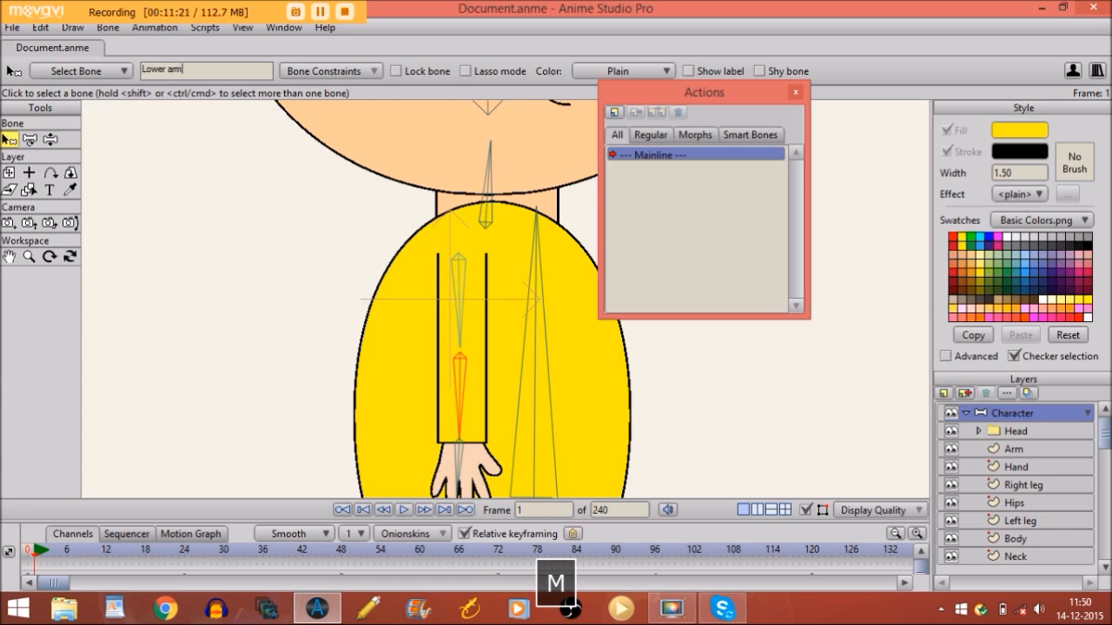
pyautogui.press('Return')
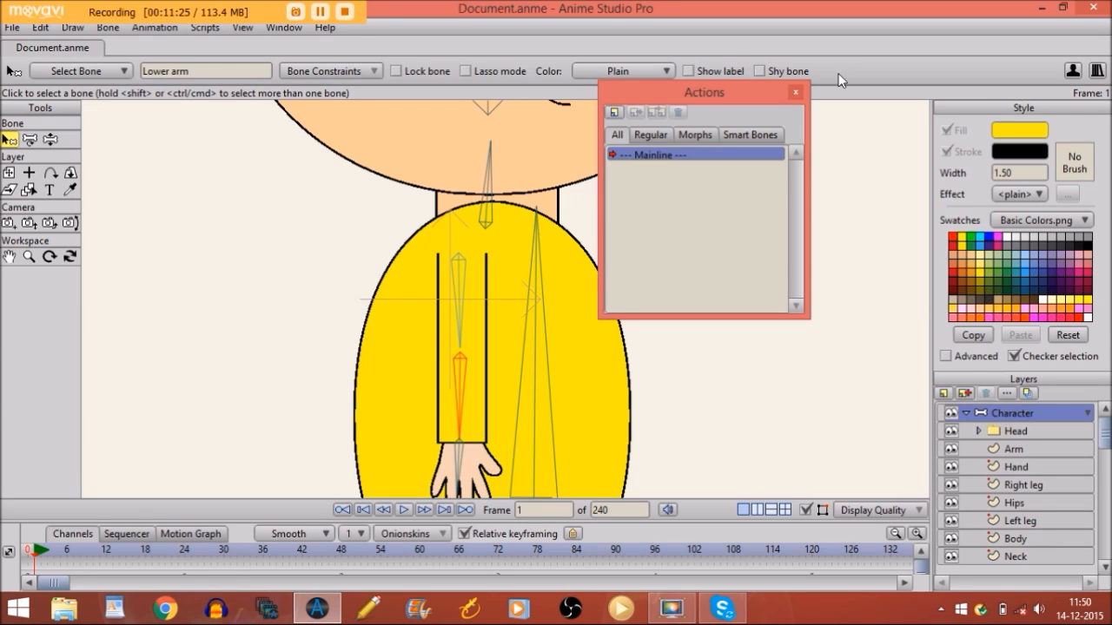
# Add a new action named 'Lower arm' in the Actions panel
pyautogui.click(615, 112)
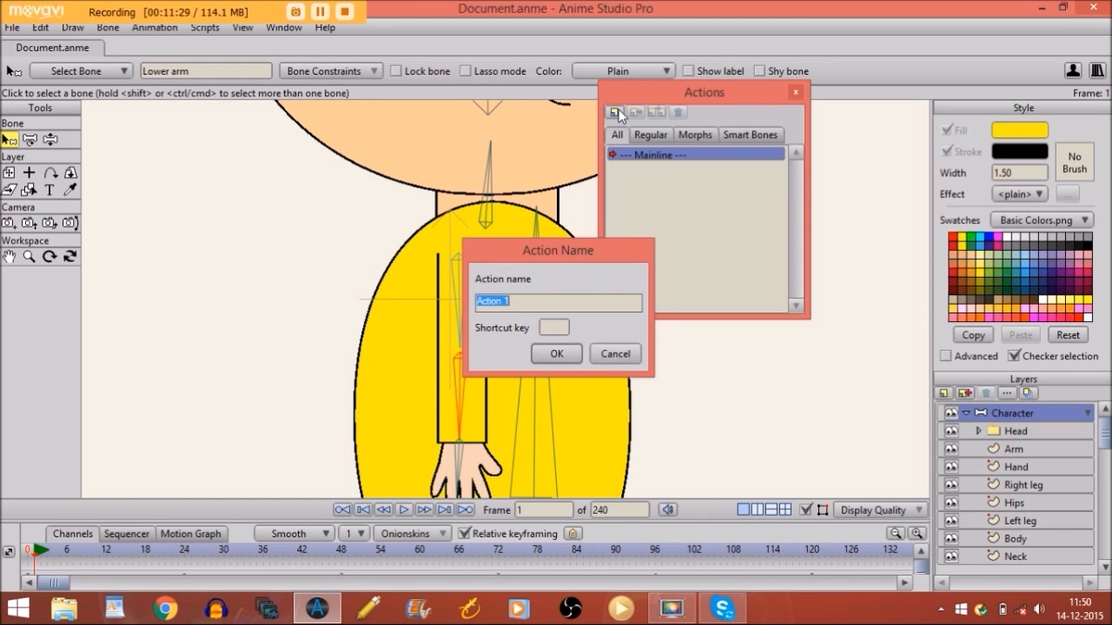
pyautogui.write('L')
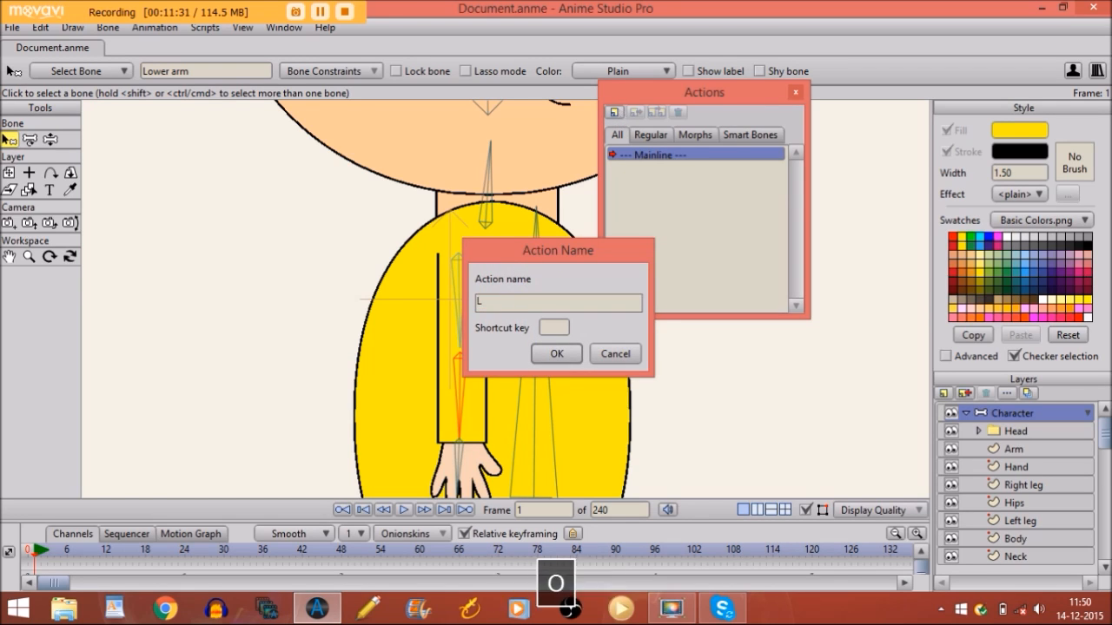
pyautogui.write('ower arm')
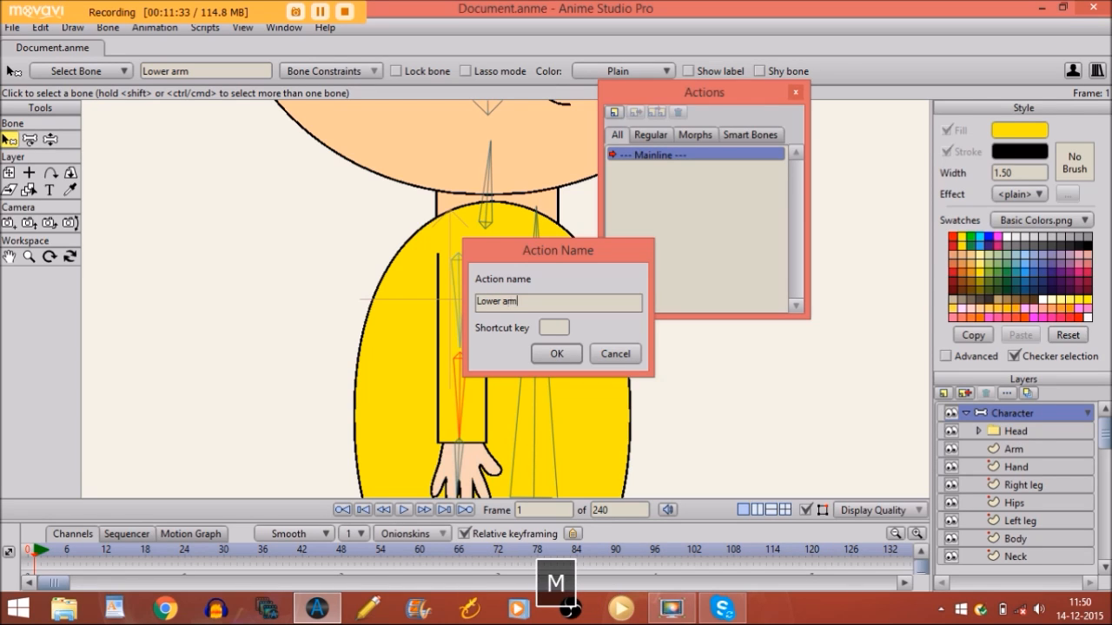
pyautogui.press('Return')
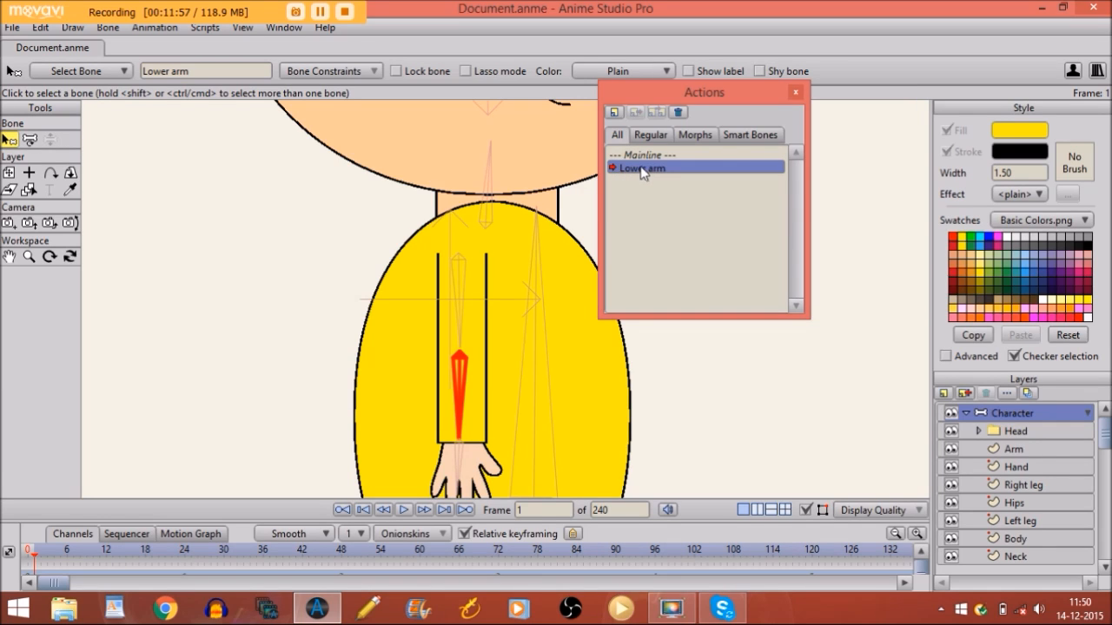
# Enlarge the timeline and rotate the lower arm bone so the forearm bends across the body
pyautogui.moveTo(242, 523); pyautogui.dragTo(299, 393)
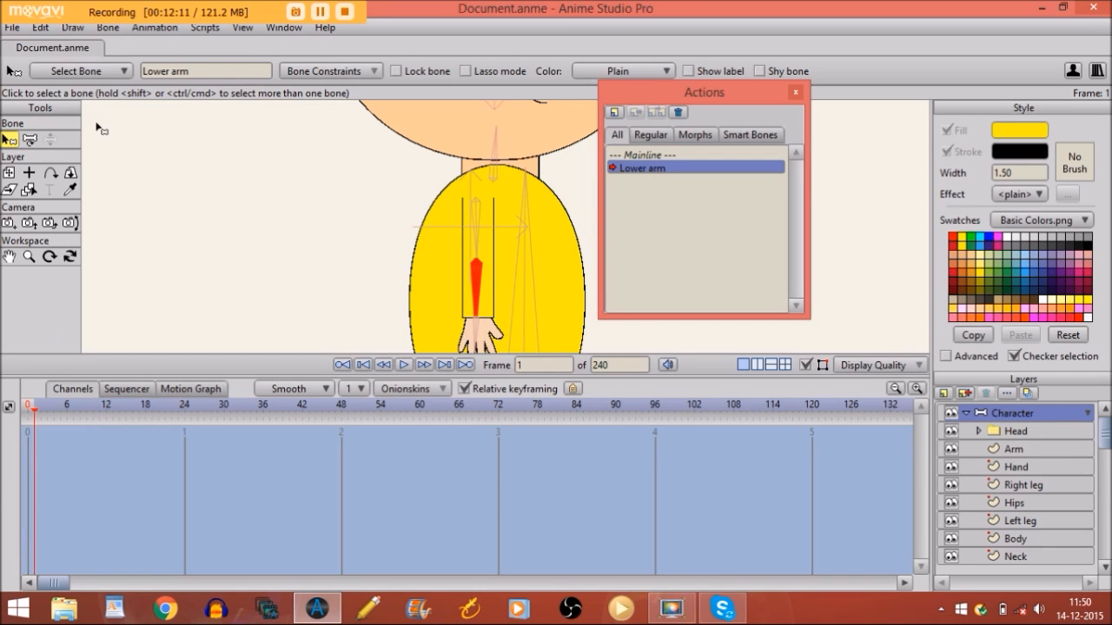
pyautogui.press('Return')
pyautogui.click(28, 142)
pyautogui.moveTo(478, 270); pyautogui.dragTo(501, 268)
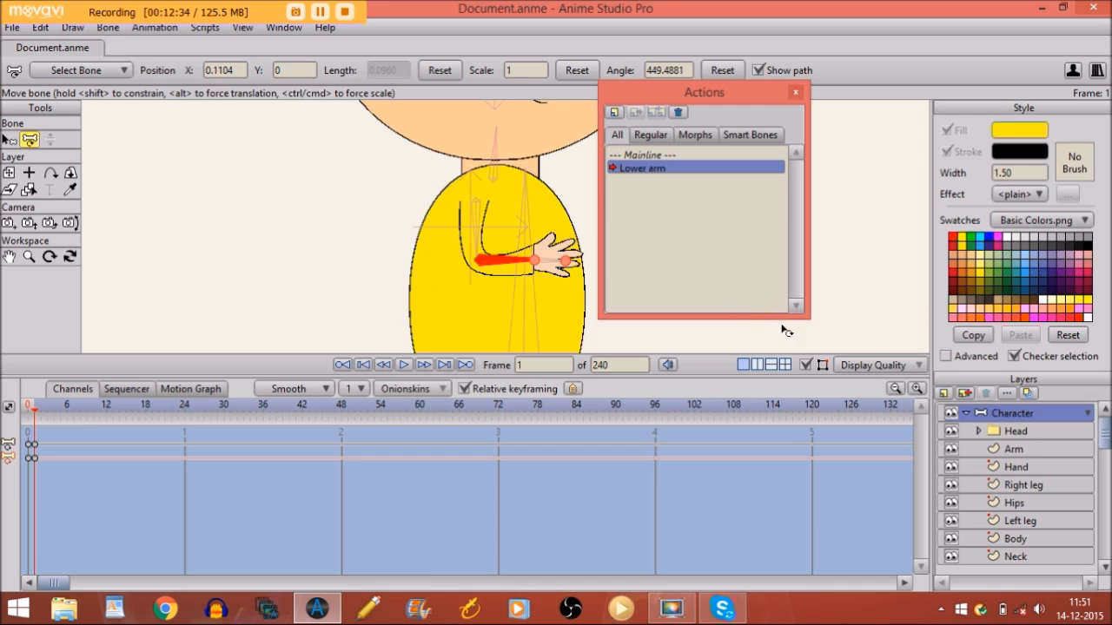
# Select the Arm layer and zoom in on the bent arm
pyautogui.click(1013, 449)
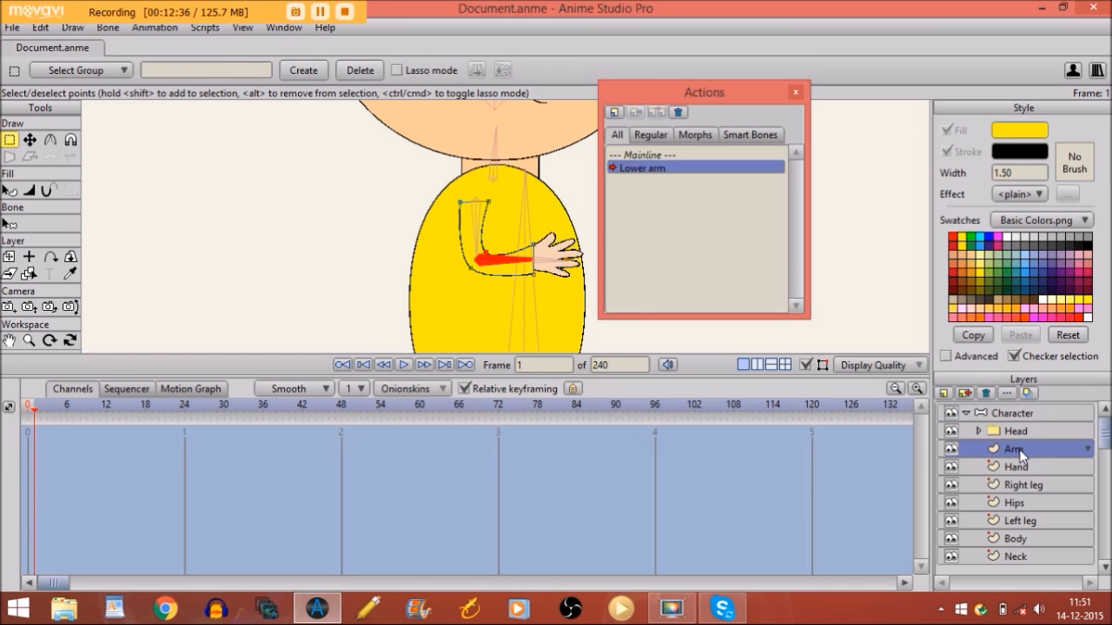
pyautogui.click(29, 341)
pyautogui.moveTo(565, 224); pyautogui.dragTo(745, 283)
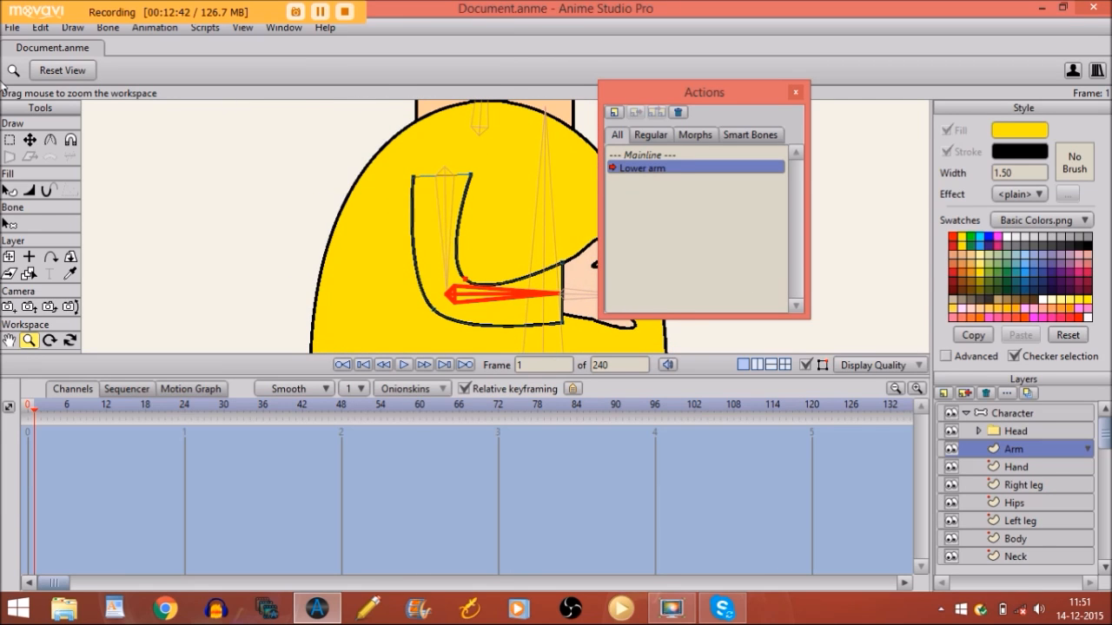
# Move the elbow points and sharpen the inner elbow corner to curvature 0.1333
pyautogui.click(29, 141)
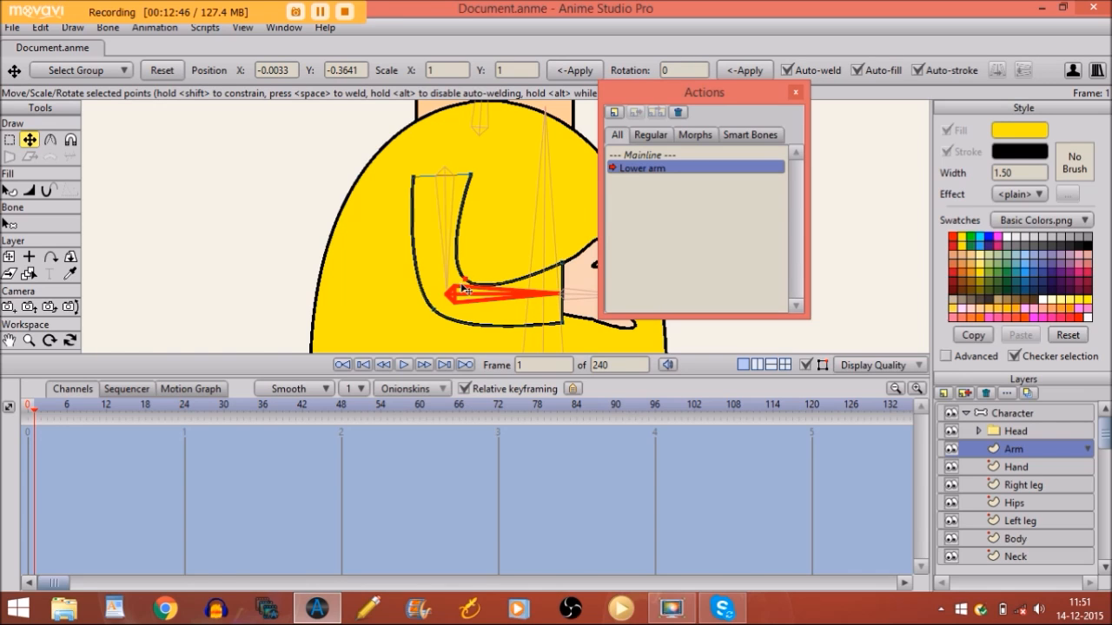
pyautogui.moveTo(467, 285); pyautogui.dragTo(466, 262)
pyautogui.click(561, 261)
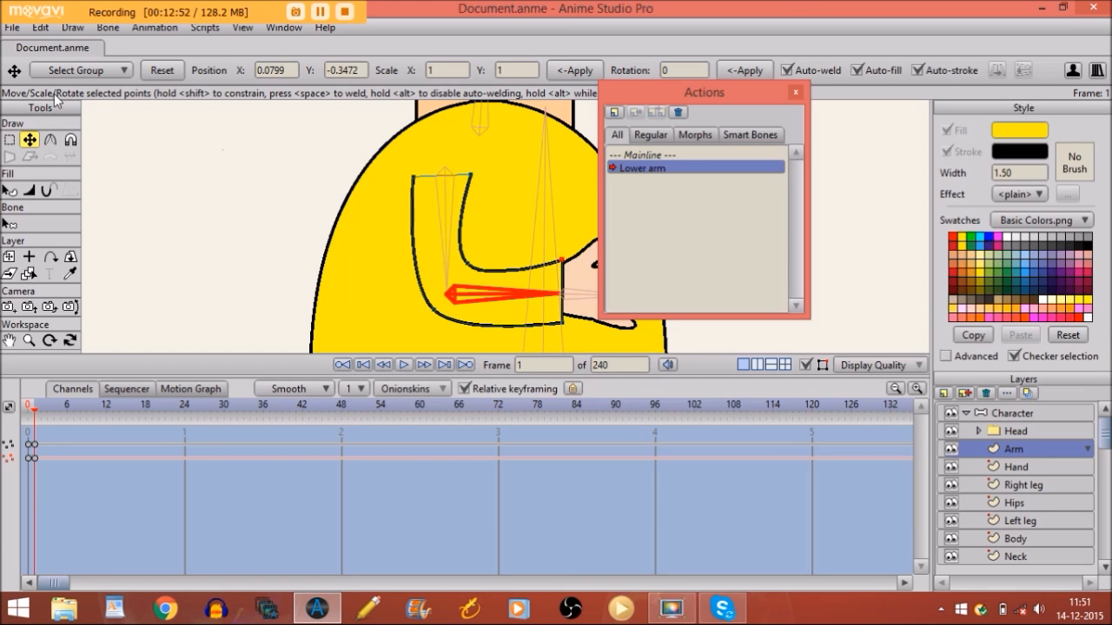
pyautogui.click(52, 139)
pyautogui.moveTo(473, 265); pyautogui.dragTo(131, 189)
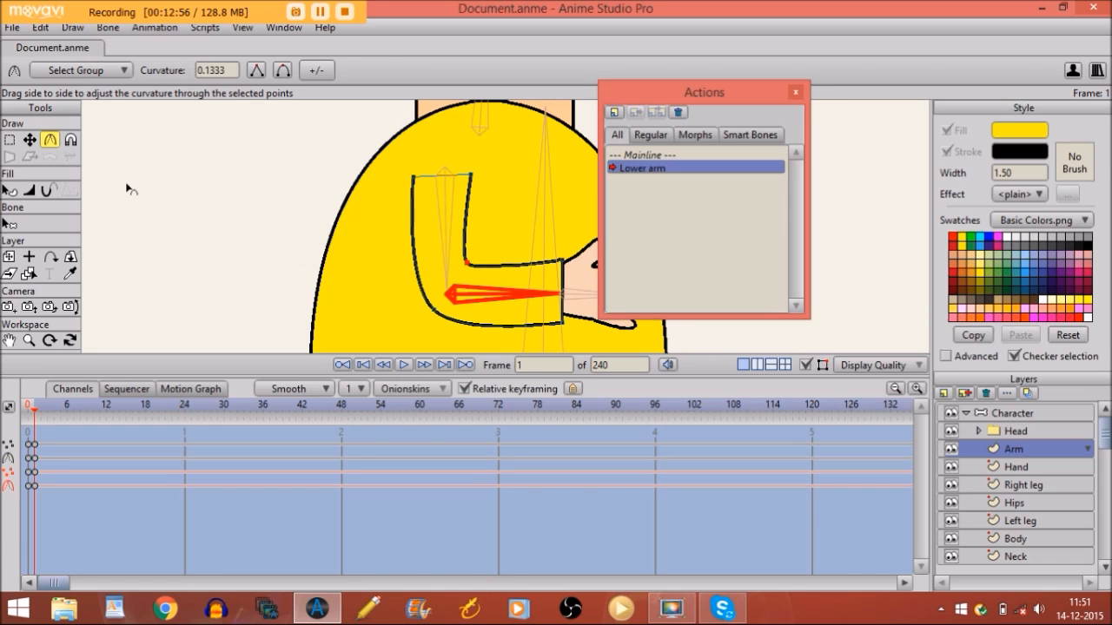
pyautogui.click(29, 139)
pyautogui.moveTo(456, 256); pyautogui.dragTo(465, 263)
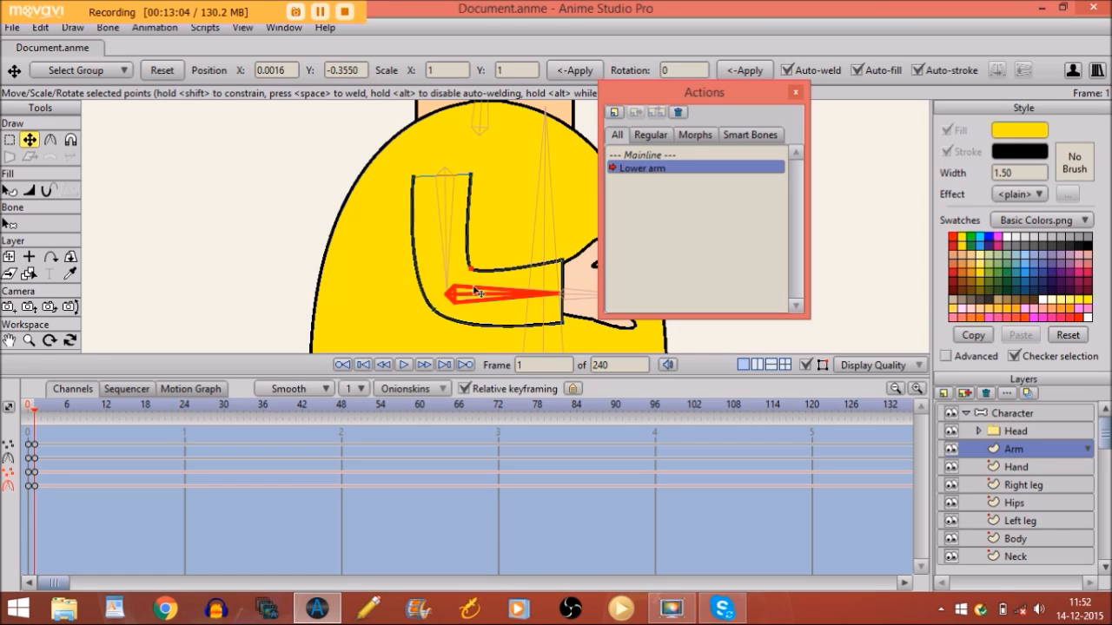
pyautogui.click(634, 155)
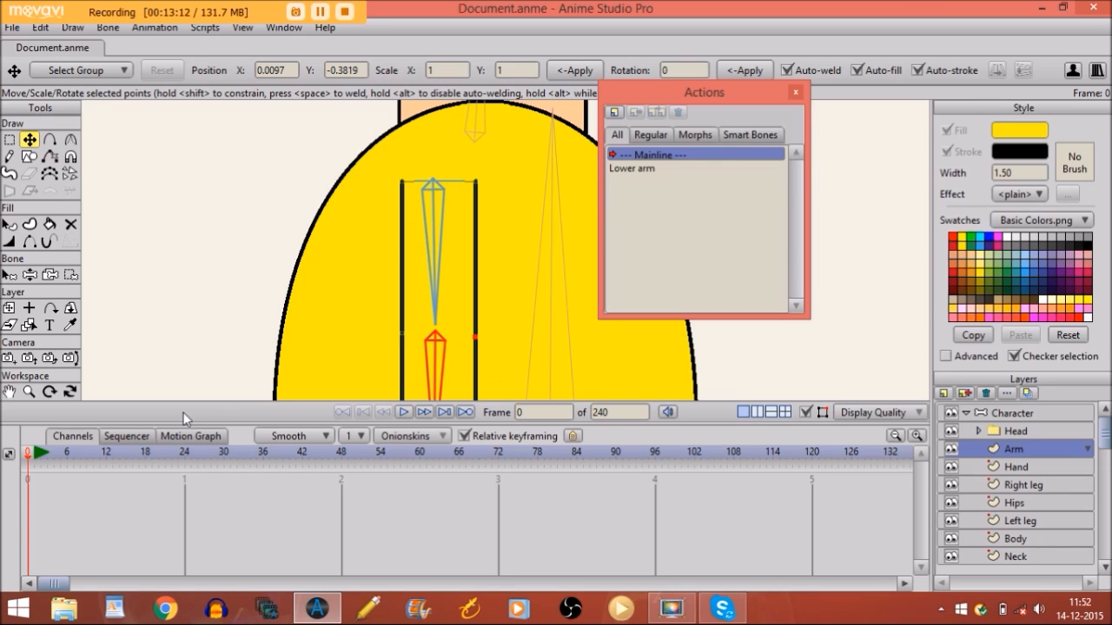
pyautogui.click(29, 392)
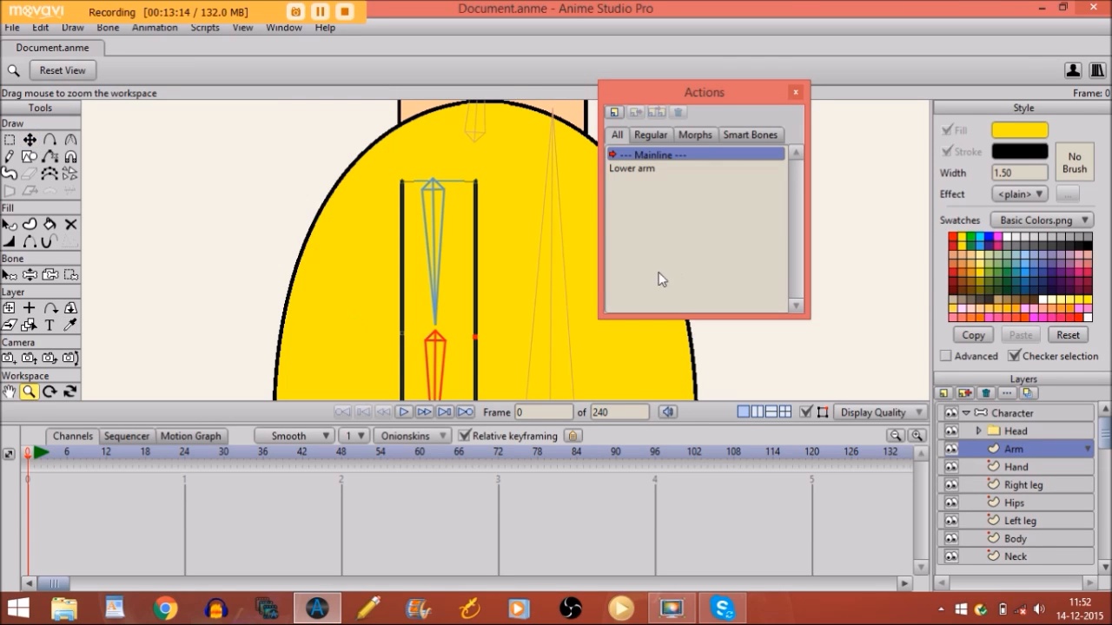
pyautogui.moveTo(536, 275); pyautogui.dragTo(242, 316)
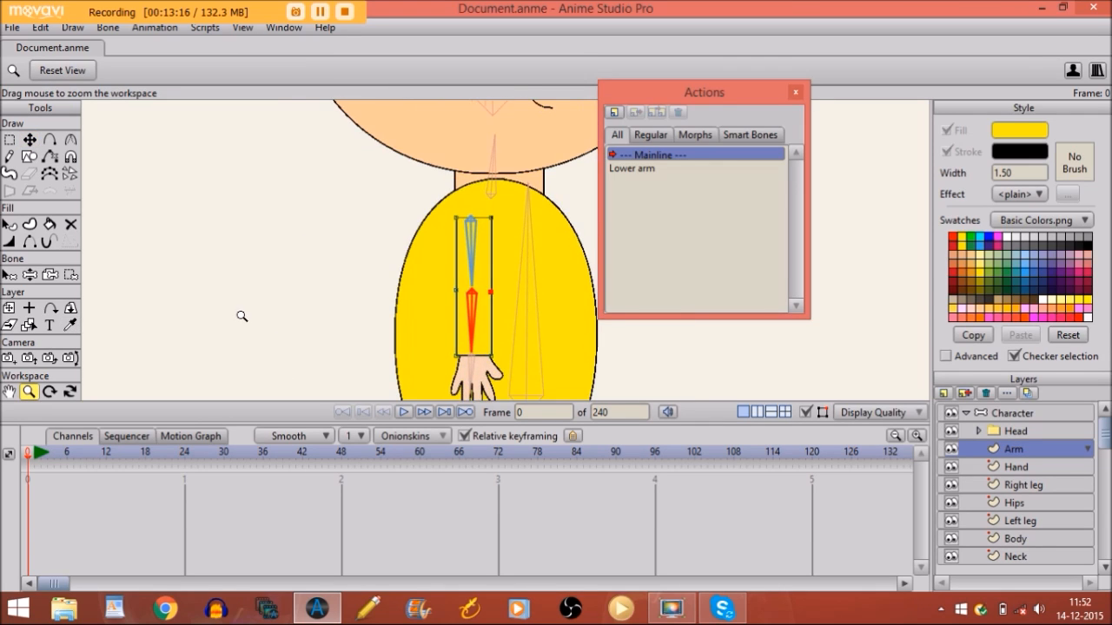
pyautogui.click(1008, 412)
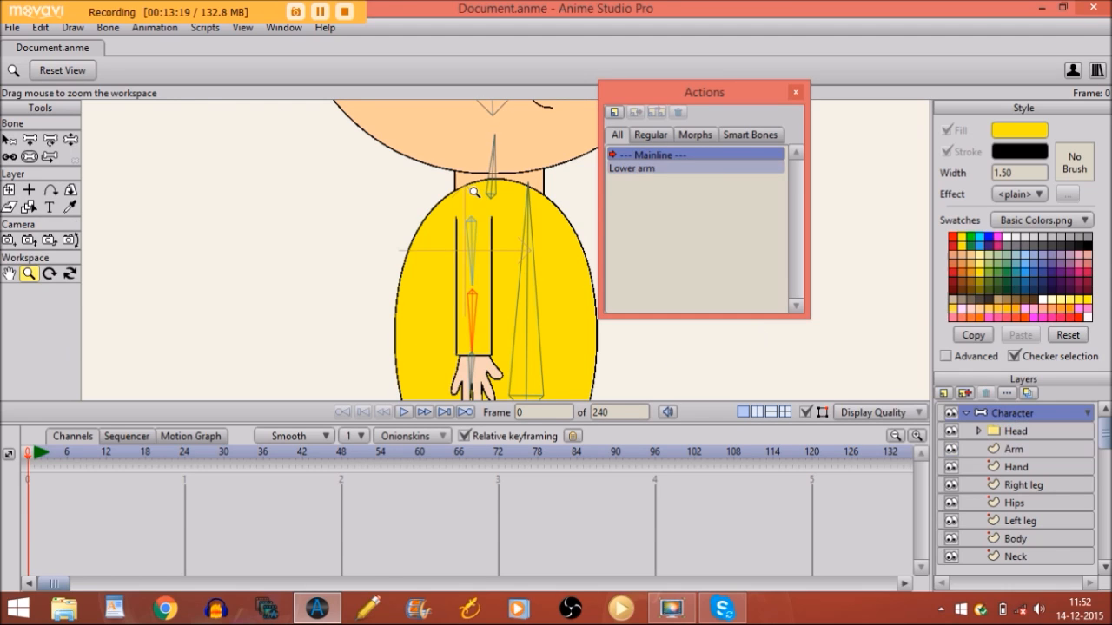
pyautogui.click(70, 140)
pyautogui.moveTo(479, 330); pyautogui.dragTo(525, 247)
pyautogui.press('Right')
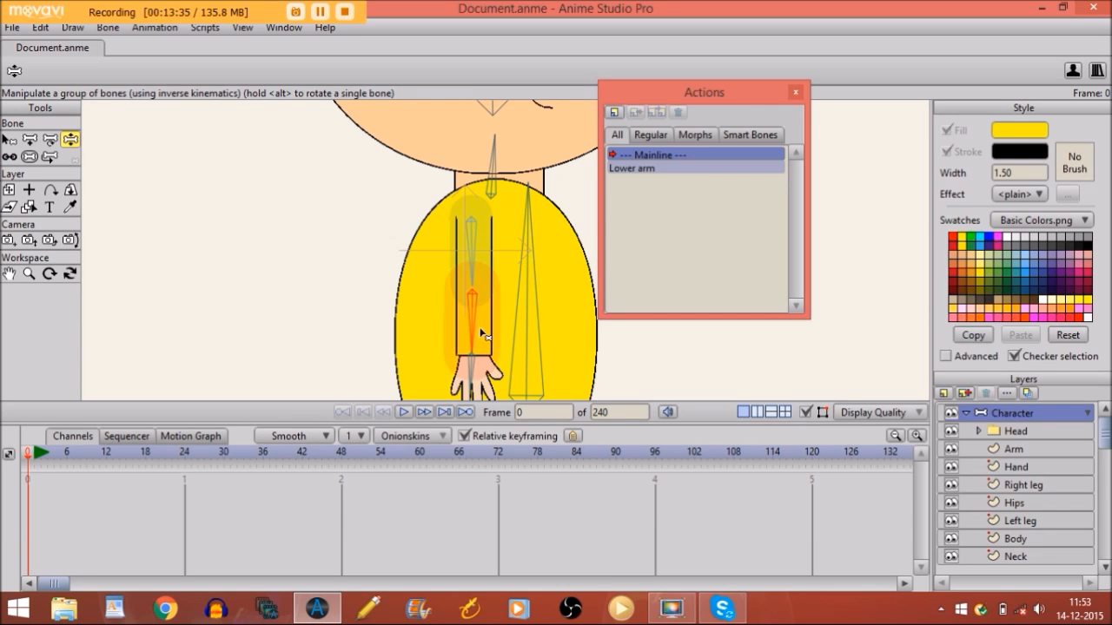
pyautogui.moveTo(480, 320); pyautogui.dragTo(420, 254)
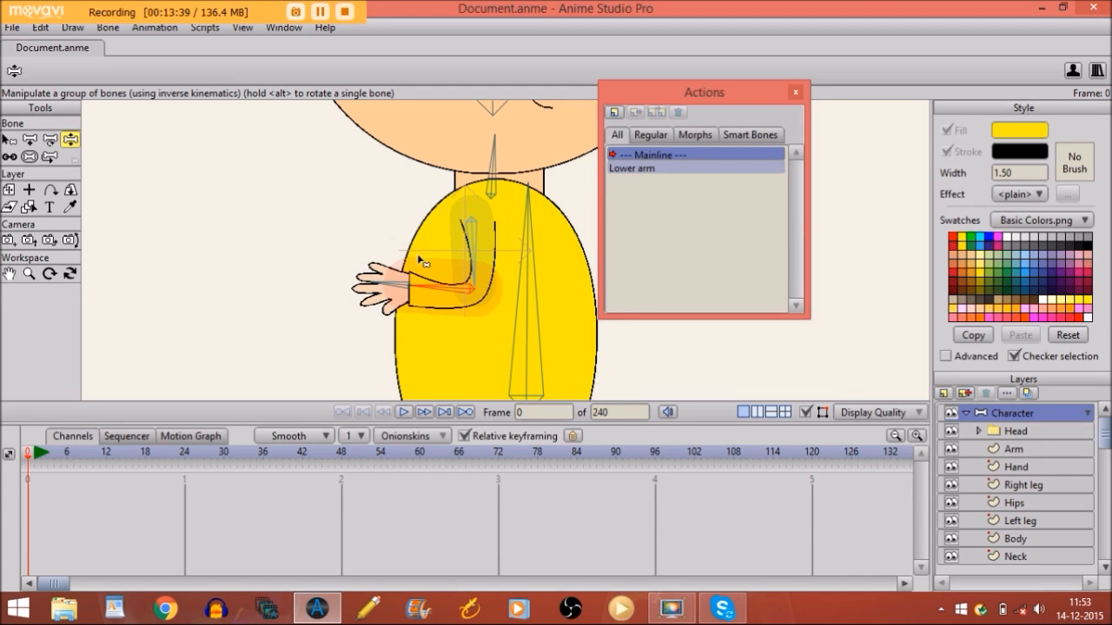
pyautogui.click(29, 274)
pyautogui.moveTo(348, 264); pyautogui.dragTo(318, 275)
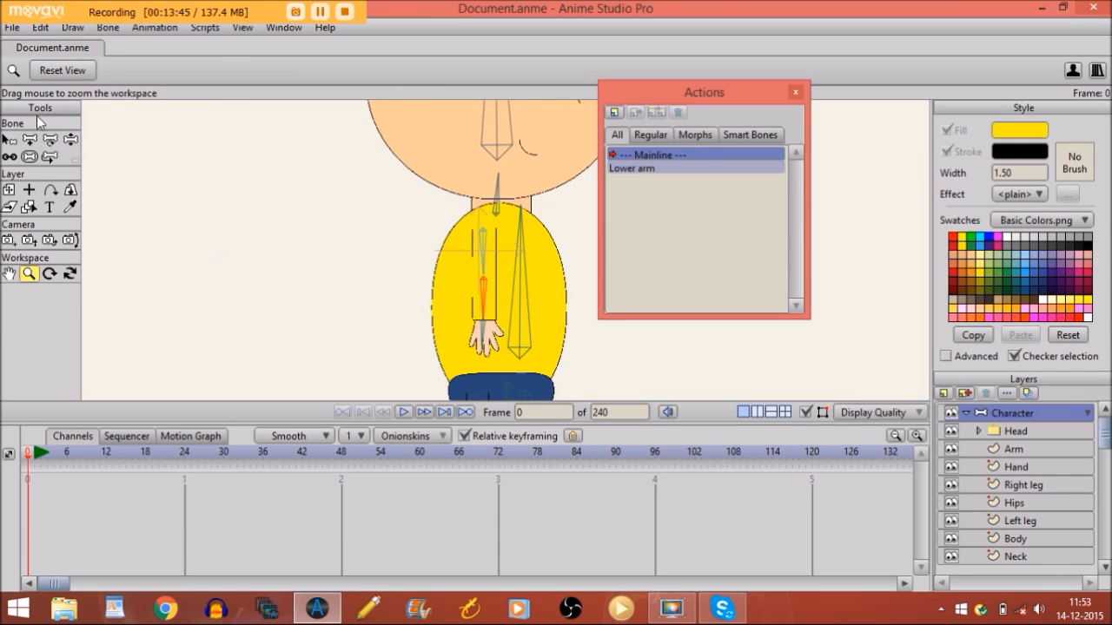
pyautogui.click(72, 141)
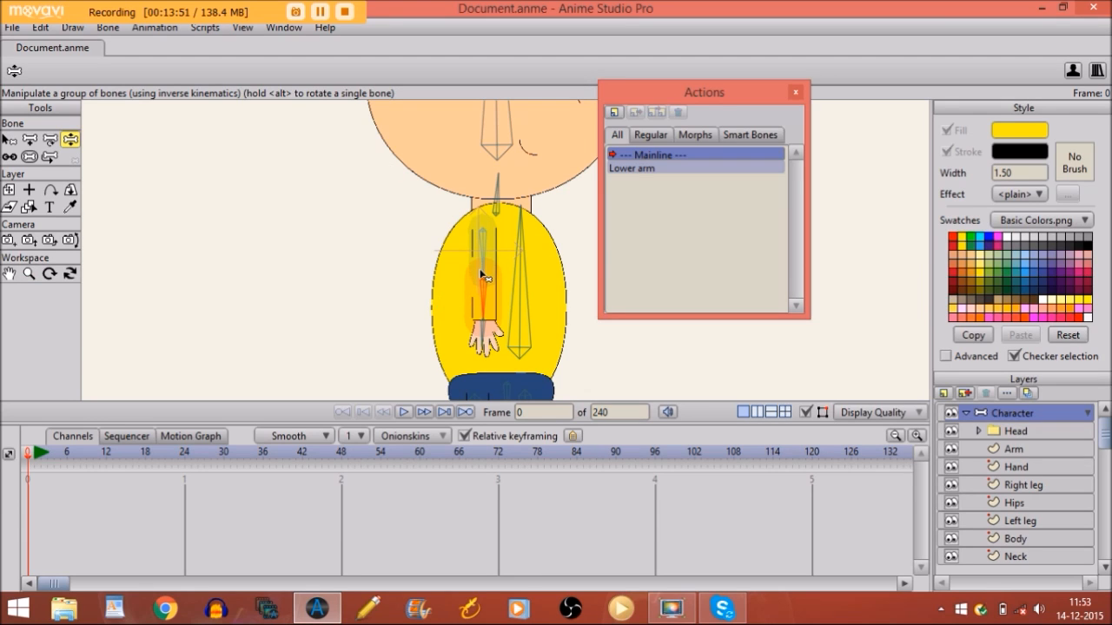
pyautogui.moveTo(483, 289); pyautogui.dragTo(428, 274)
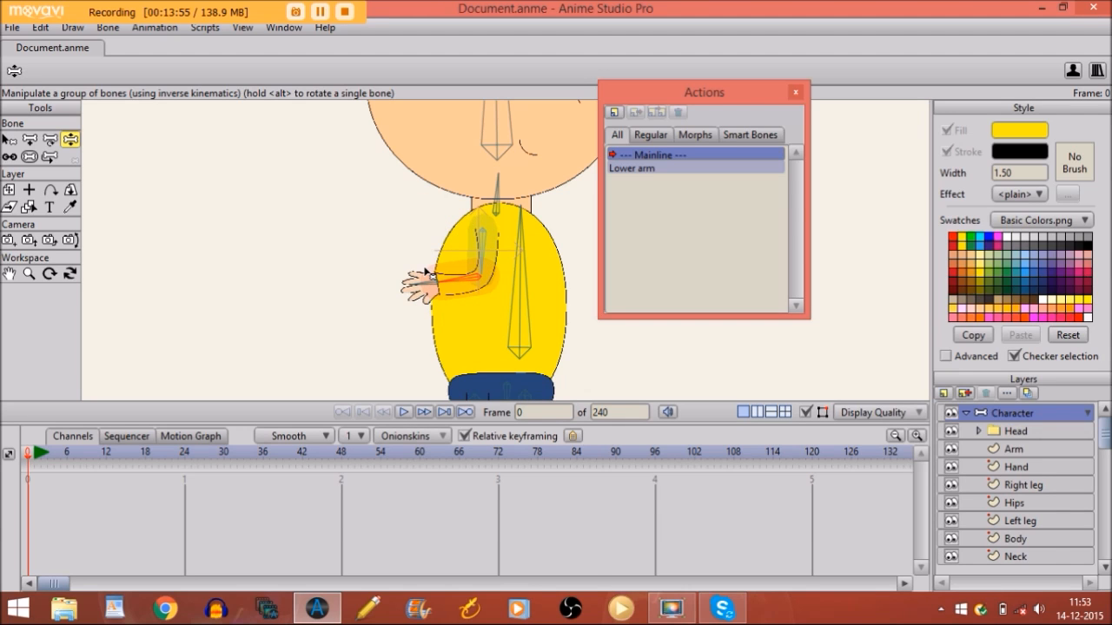
pyautogui.press('Right')
pyautogui.press('Left')
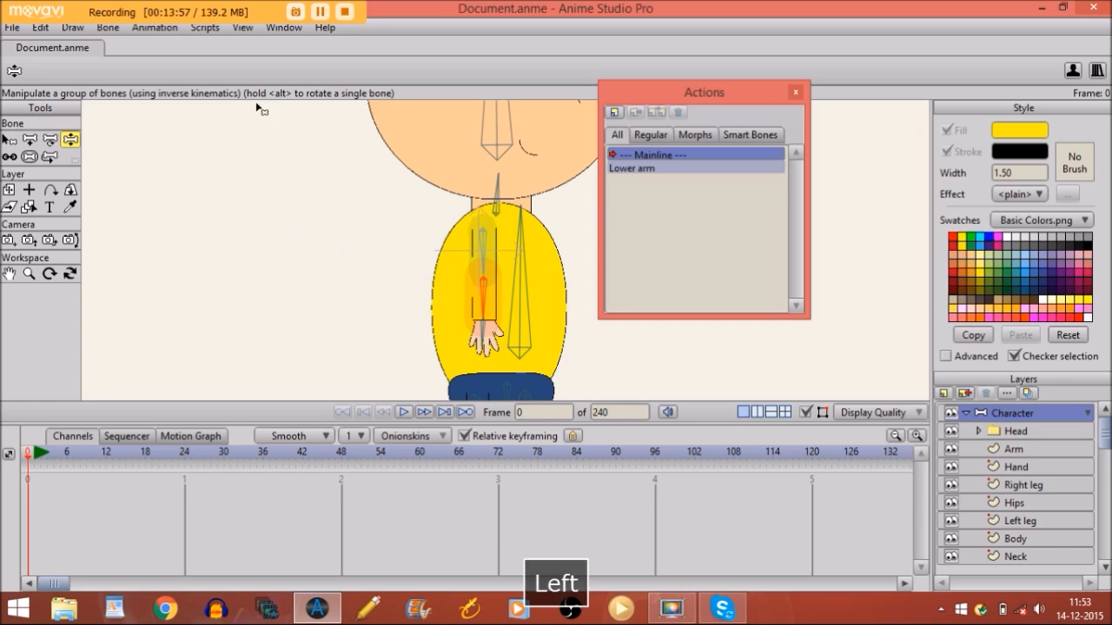
pyautogui.click(9, 139)
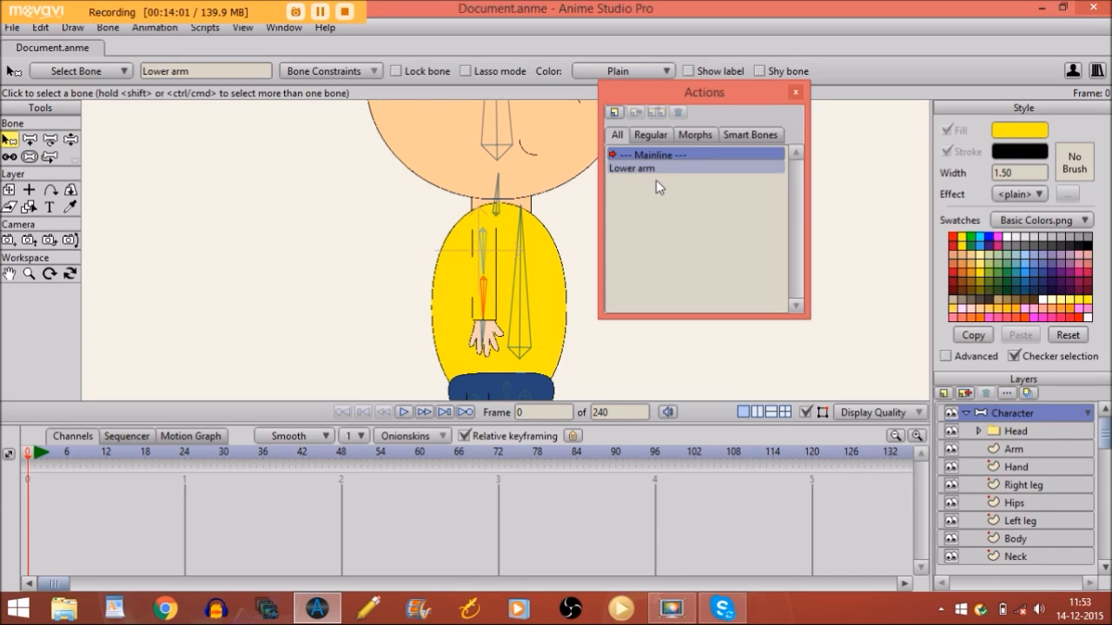
# Create a new action named 'Lower arm 2'
pyautogui.click(615, 111)
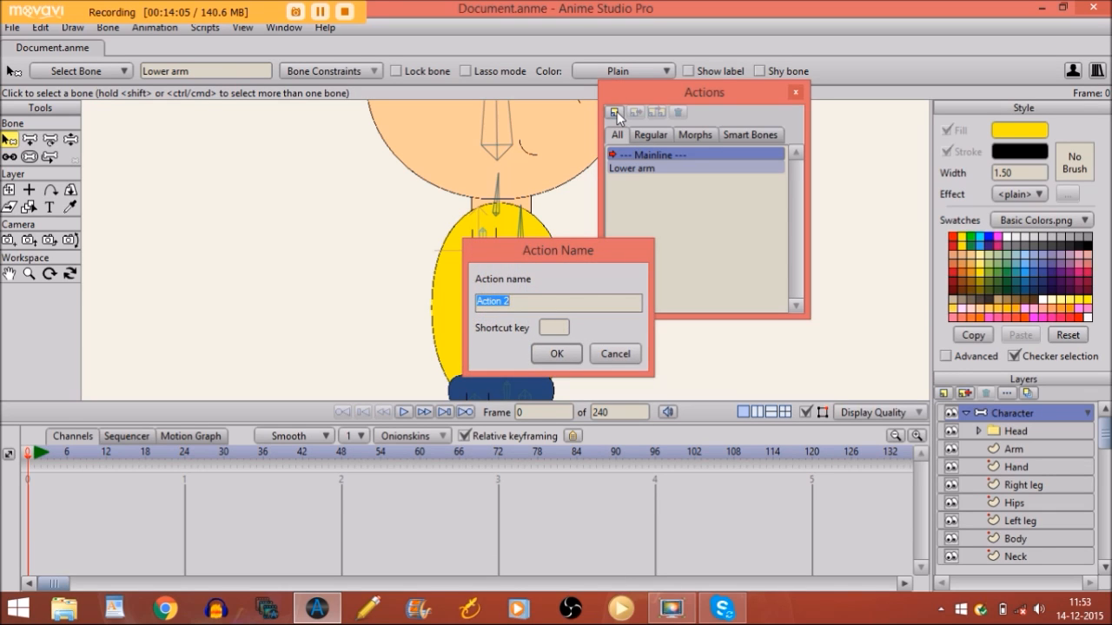
pyautogui.write('Lowerta')
pyautogui.press('BackSpace')
pyautogui.press('BackSpace')
pyautogui.write('arm 2')
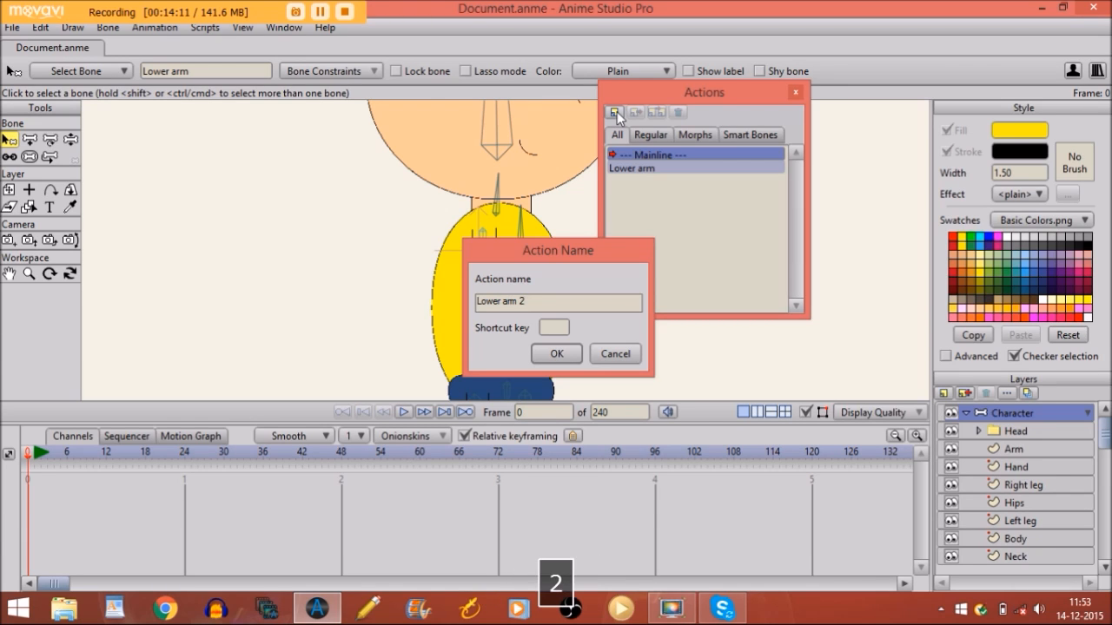
pyautogui.press('Return')
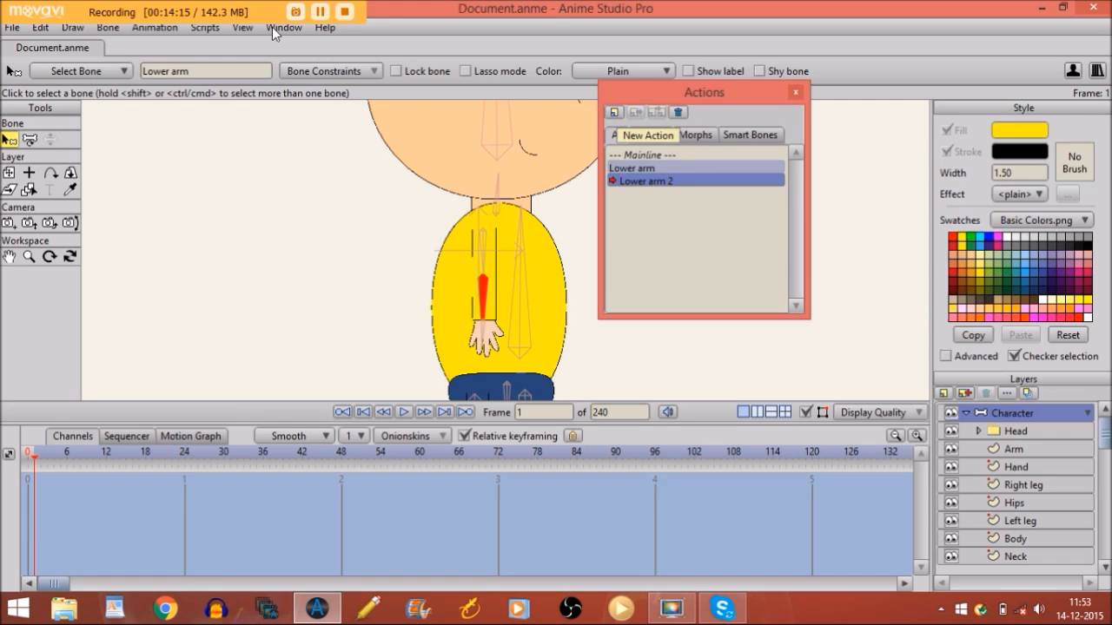
# Rotate the lower arm bone to point left and zoom in on the arm
pyautogui.click(29, 142)
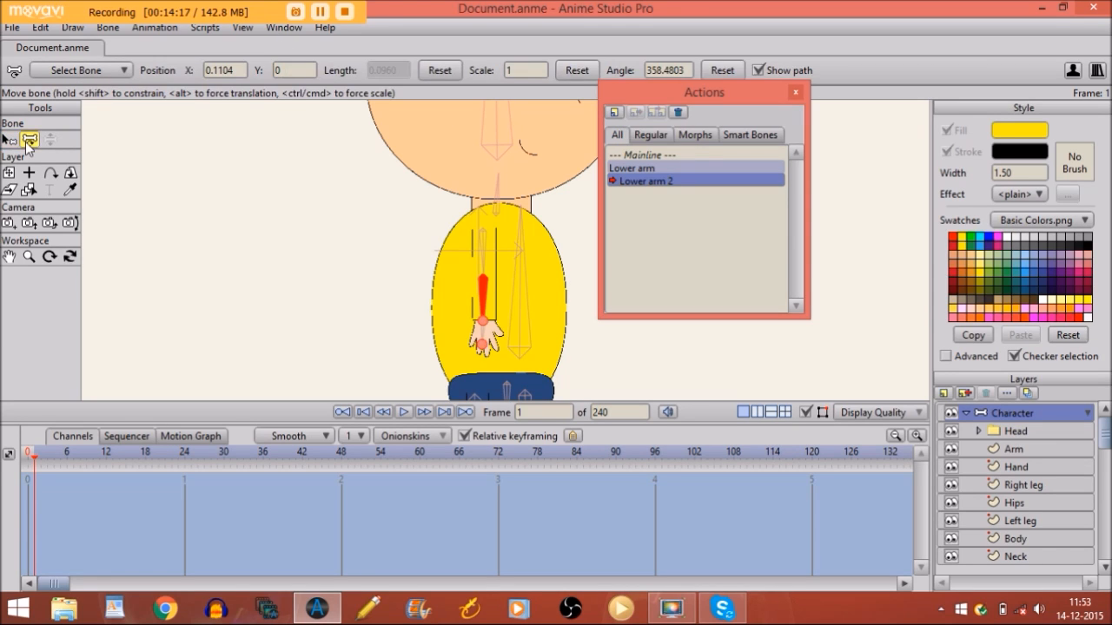
pyautogui.moveTo(483, 298); pyautogui.dragTo(445, 277)
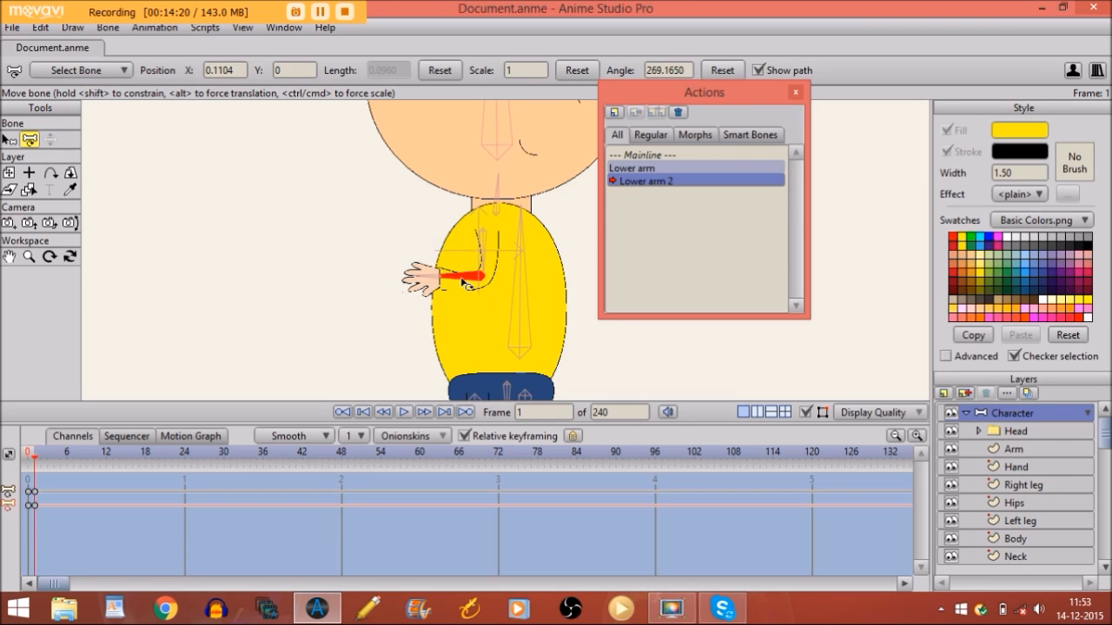
pyautogui.click(29, 256)
pyautogui.moveTo(496, 310); pyautogui.dragTo(684, 290)
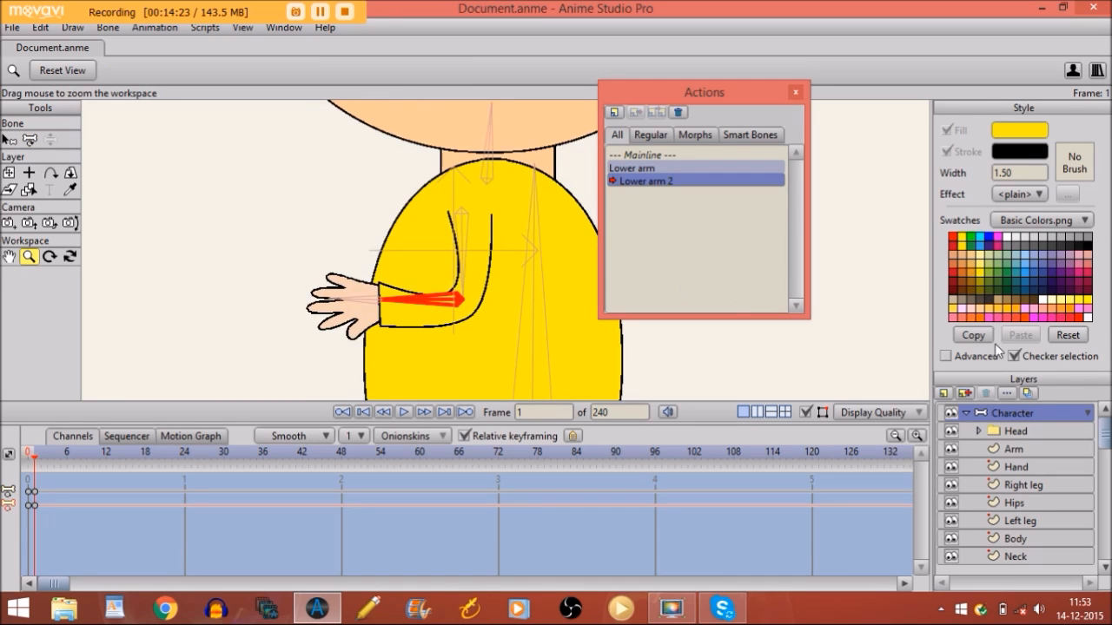
# On the Arm layer, nudge the inner elbow point into a sharp corner, then select Mainline
pyautogui.click(1008, 449)
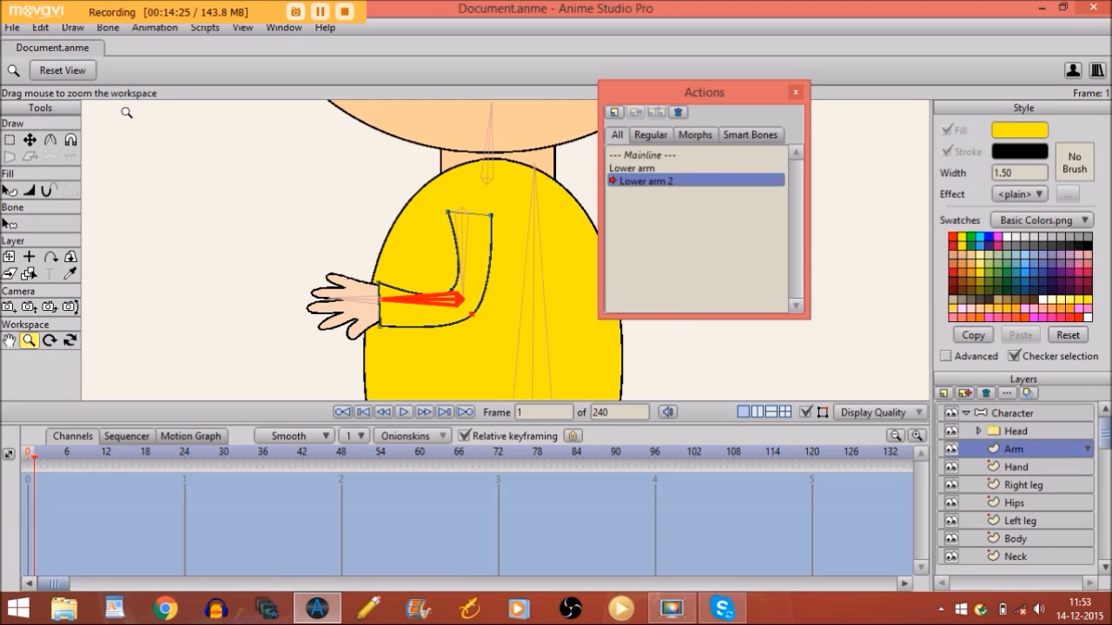
pyautogui.click(44, 140)
pyautogui.click(31, 141)
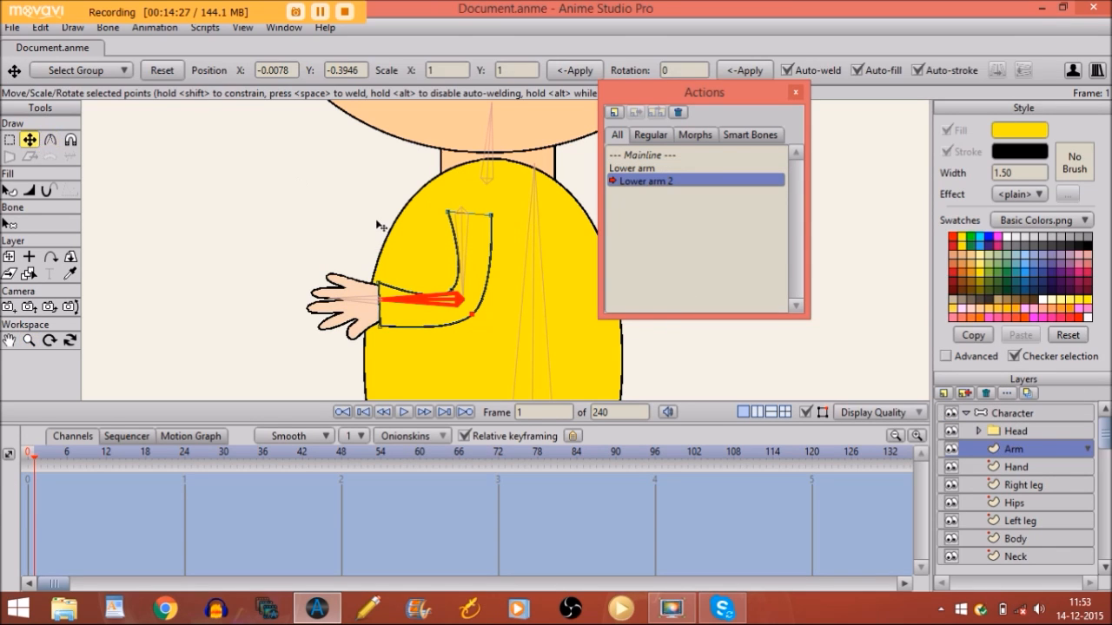
pyautogui.click(453, 275)
pyautogui.moveTo(455, 276); pyautogui.dragTo(453, 284)
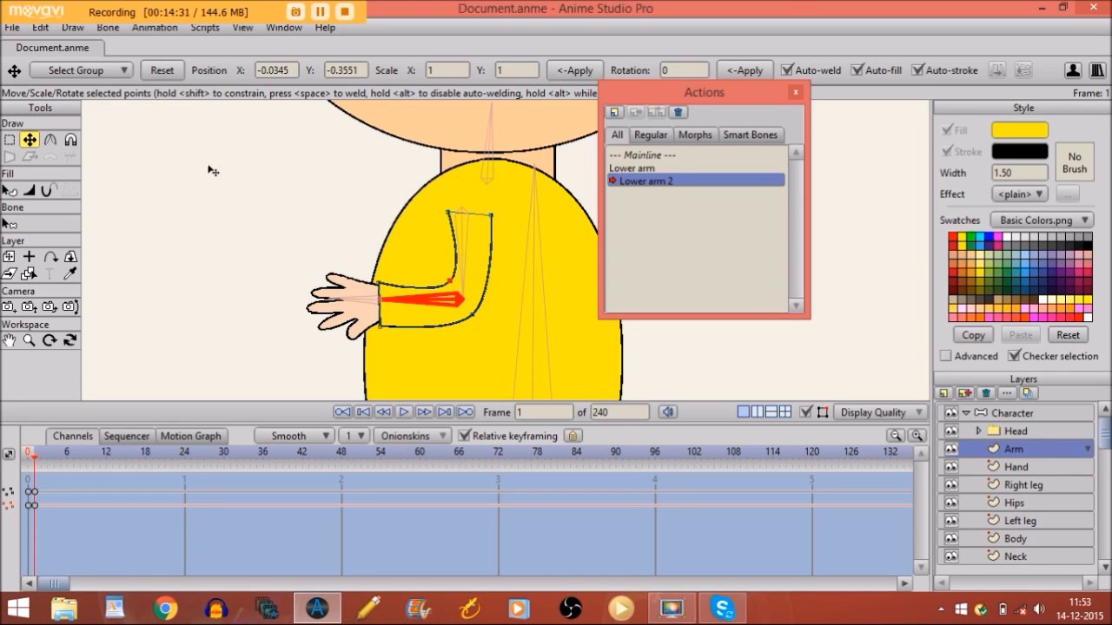
pyautogui.click(50, 140)
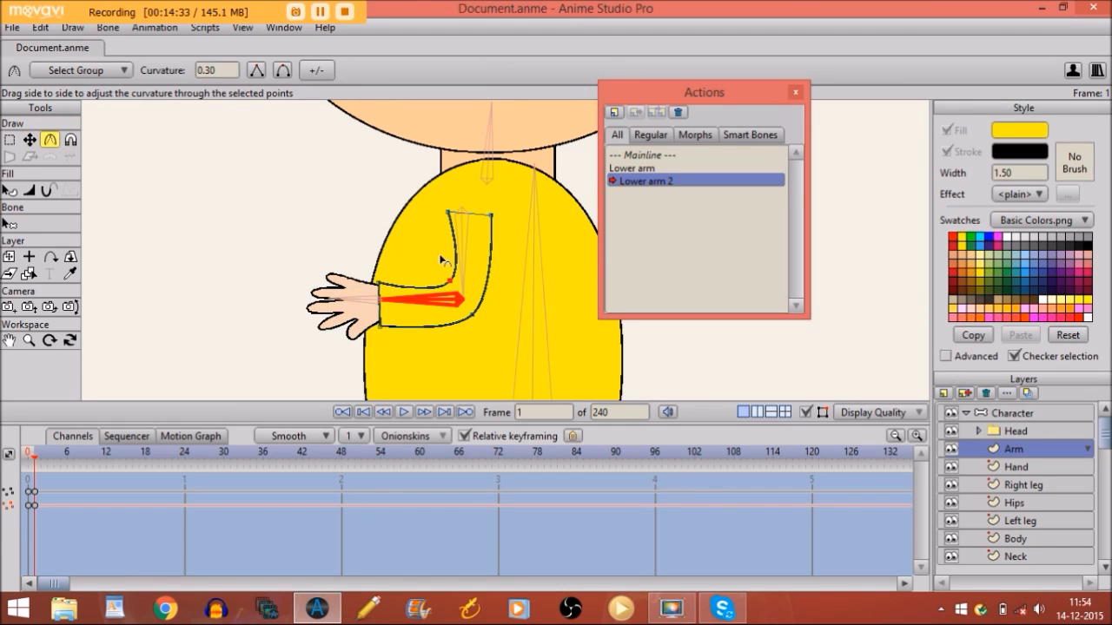
pyautogui.moveTo(453, 287); pyautogui.dragTo(315, 274)
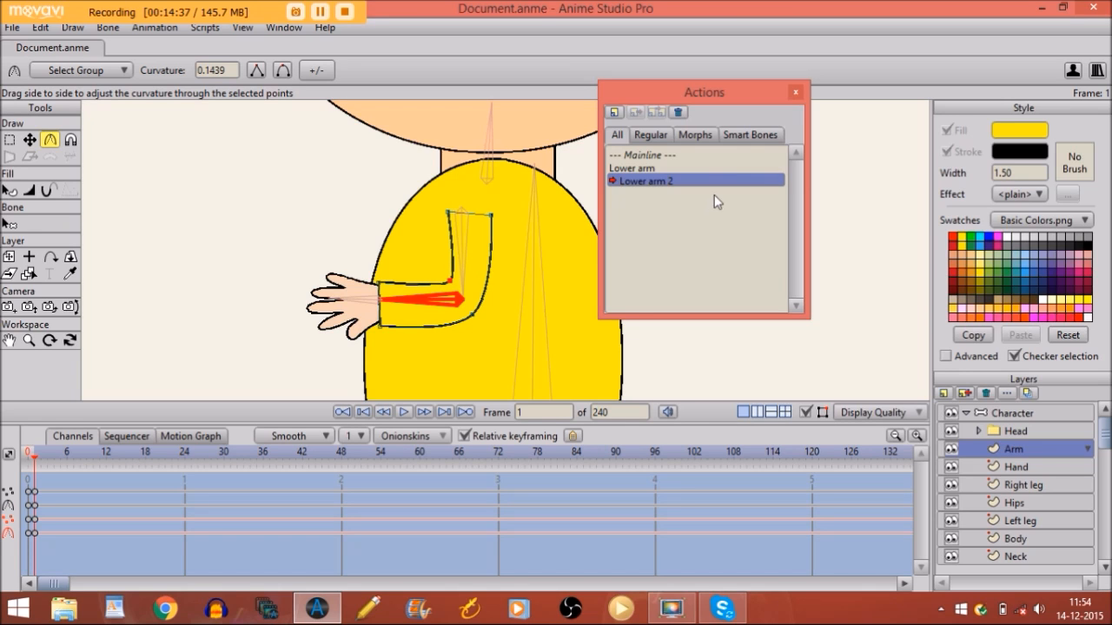
pyautogui.click(637, 154)
pyautogui.click(635, 152)
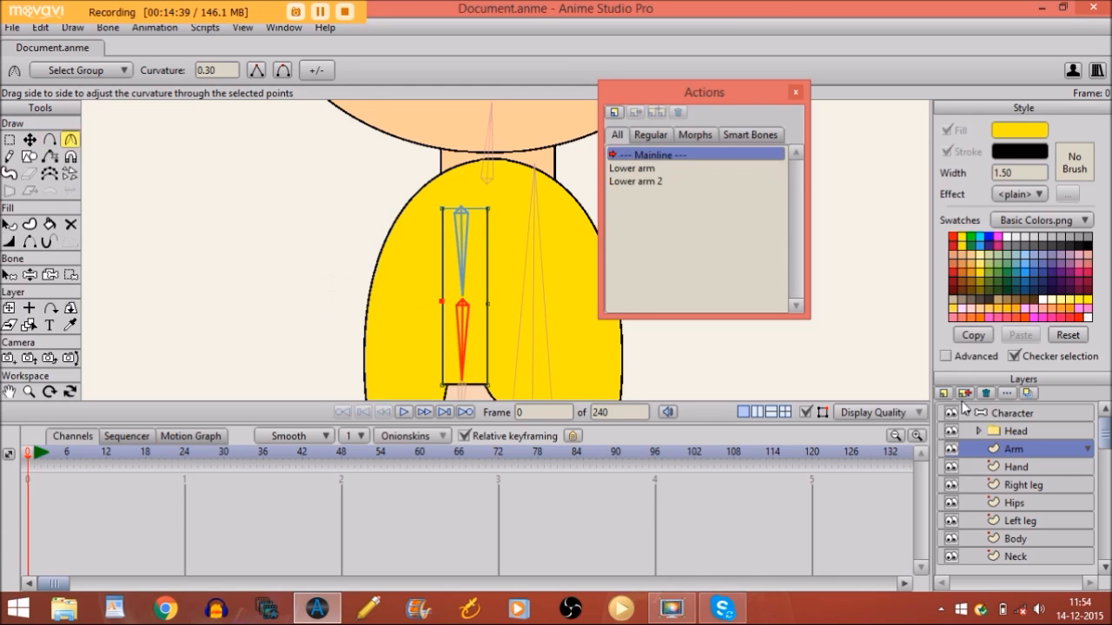
# Select the Character bone layer and test-swing the arm with Manipulate Bones
pyautogui.click(969, 412)
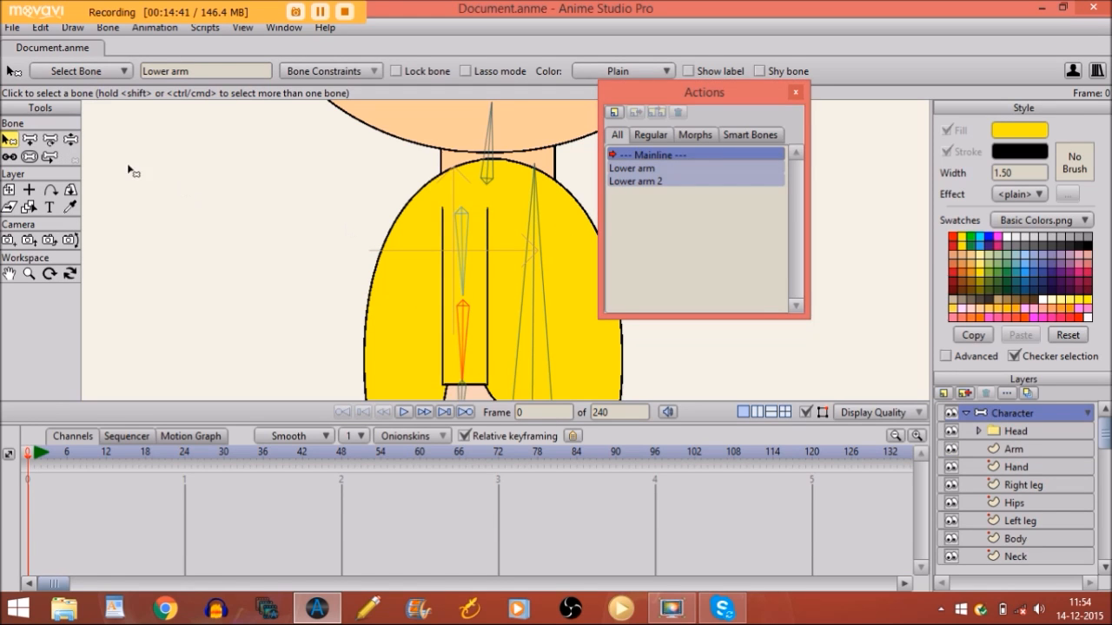
pyautogui.click(71, 139)
pyautogui.moveTo(489, 351); pyautogui.dragTo(401, 264)
pyautogui.press('Right')
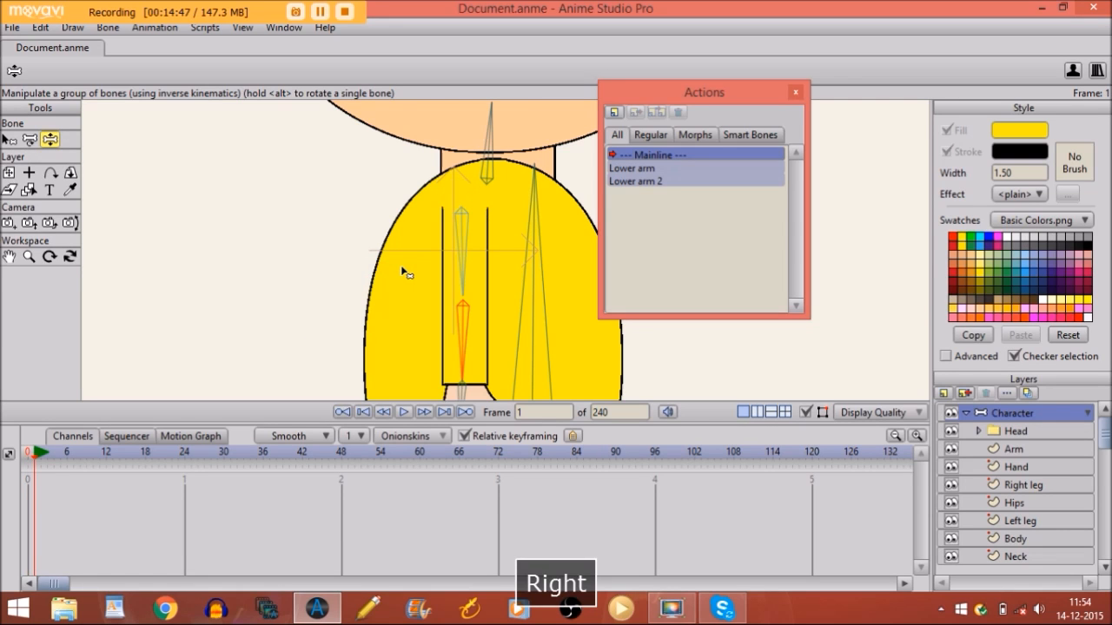
pyautogui.press('Left')
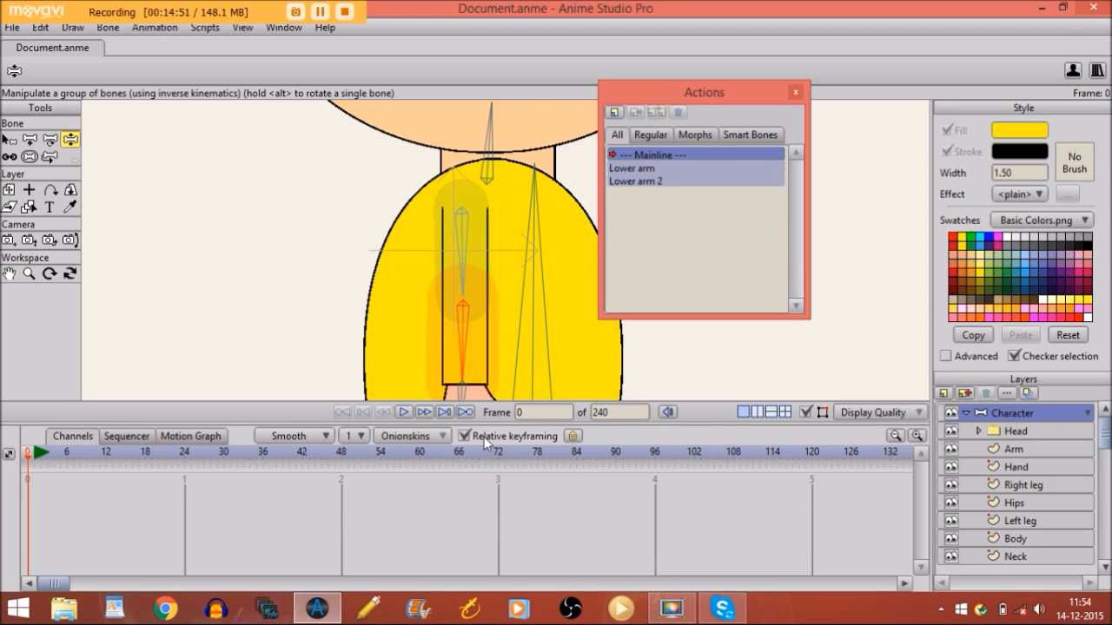
# Key the straight arm at frame 48, then bend the hand onto the belly at frame 60
pyautogui.click(340, 464)
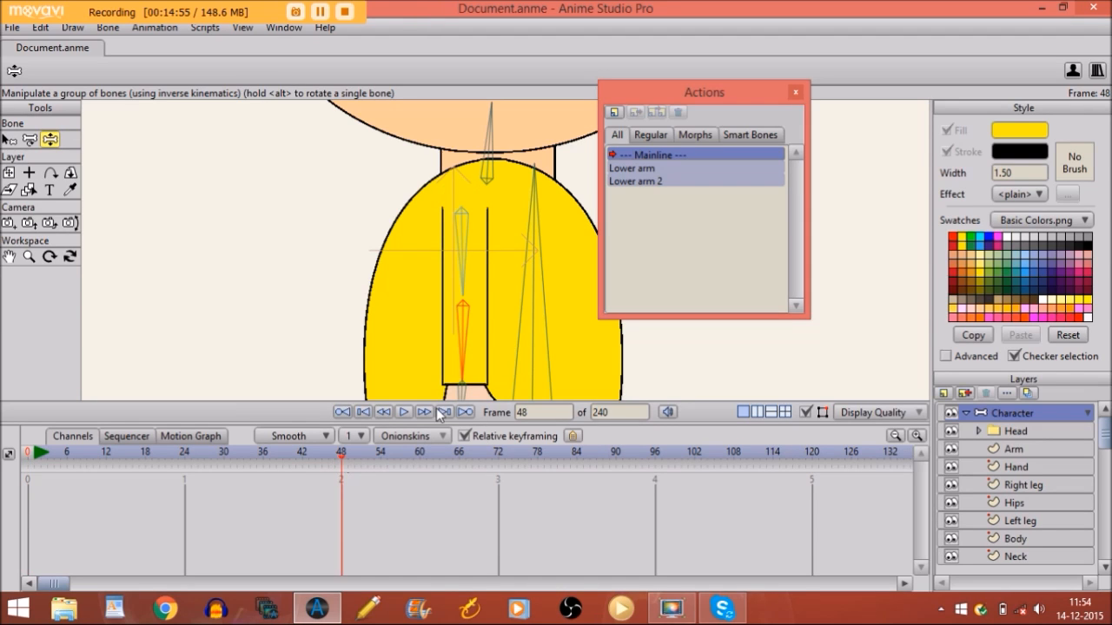
pyautogui.click(463, 331)
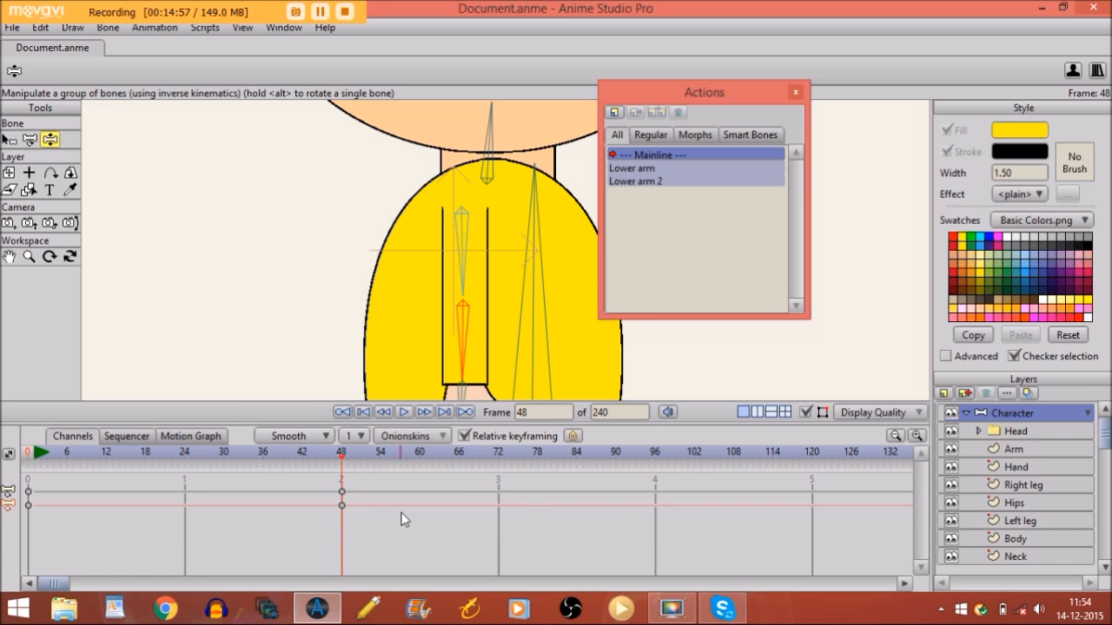
pyautogui.click(406, 454)
pyautogui.click(421, 460)
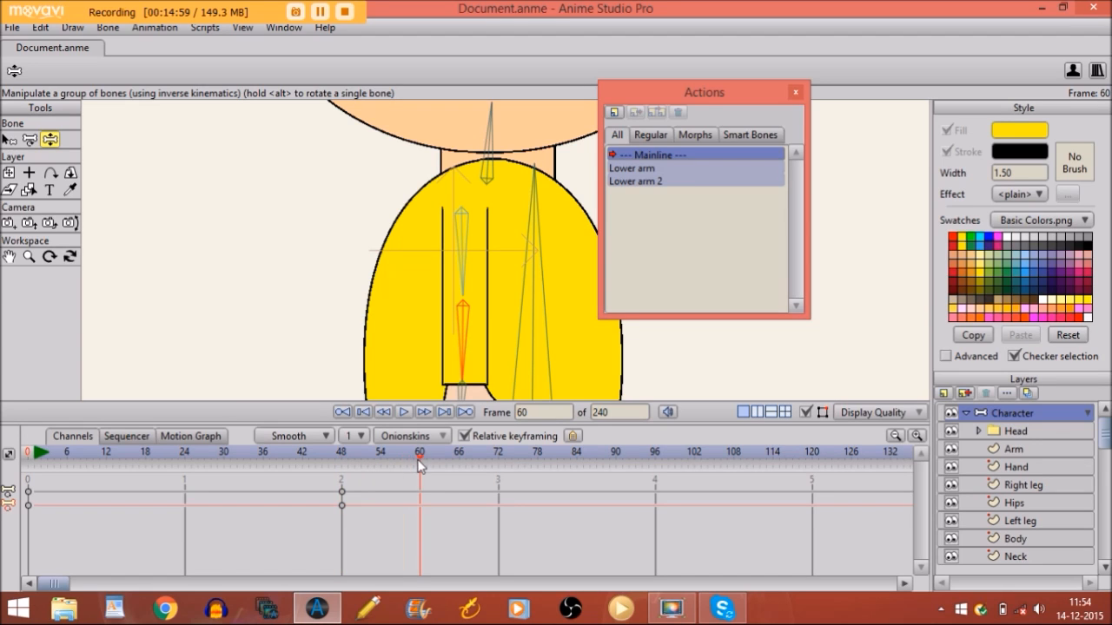
pyautogui.moveTo(462, 344); pyautogui.dragTo(548, 261)
# Play back the arm animation, return to the start and zoom out to the whole character
pyautogui.click(126, 455)
pyautogui.click(403, 413)
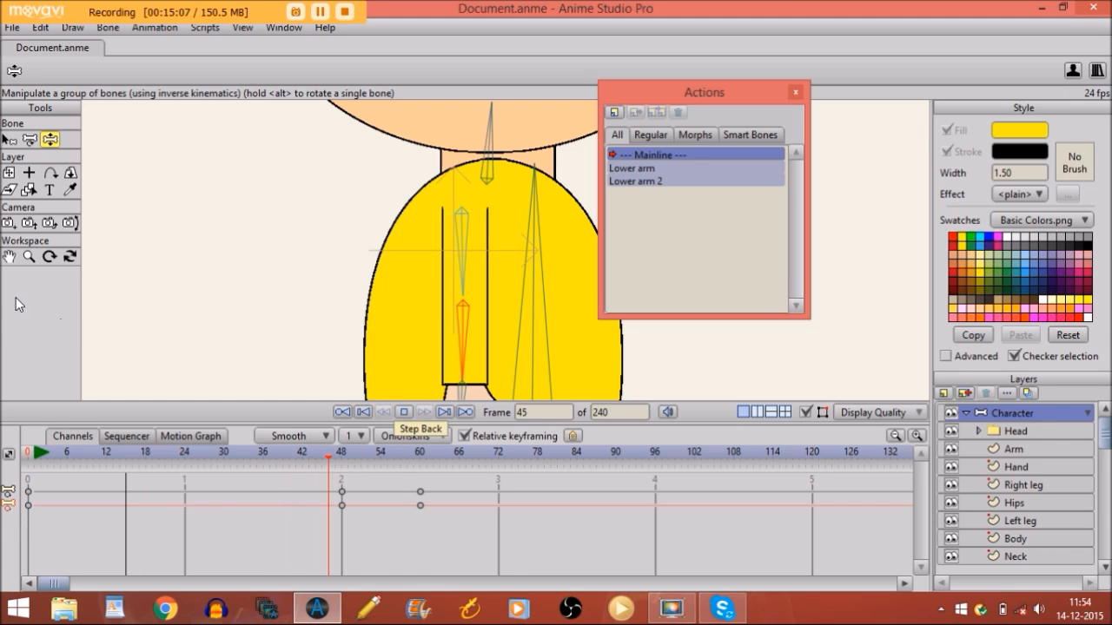
pyautogui.press('space')
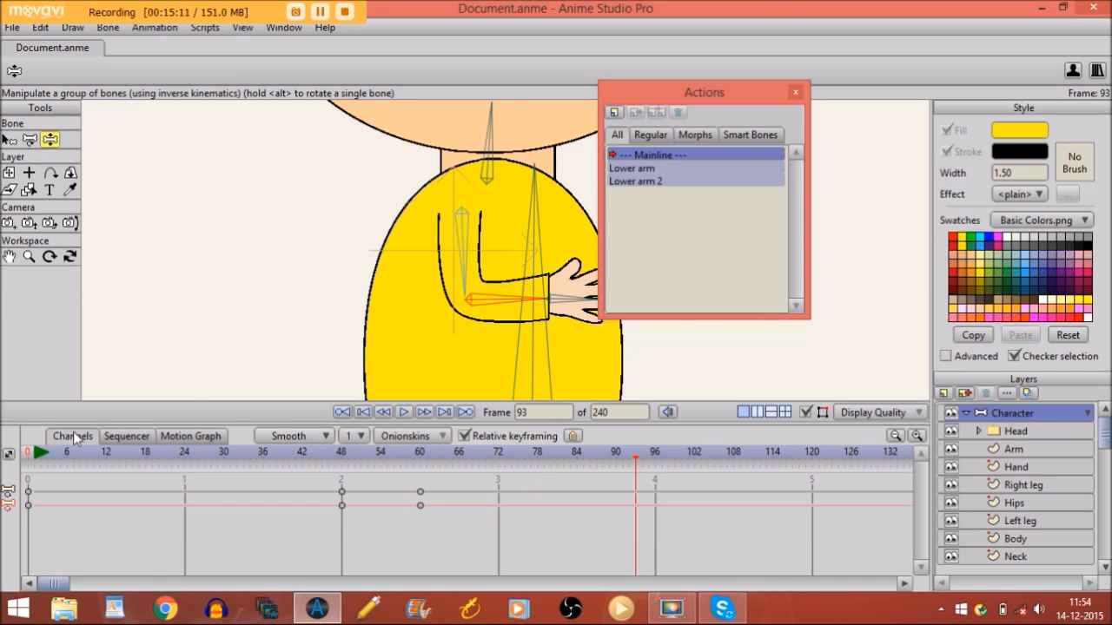
pyautogui.click(35, 450)
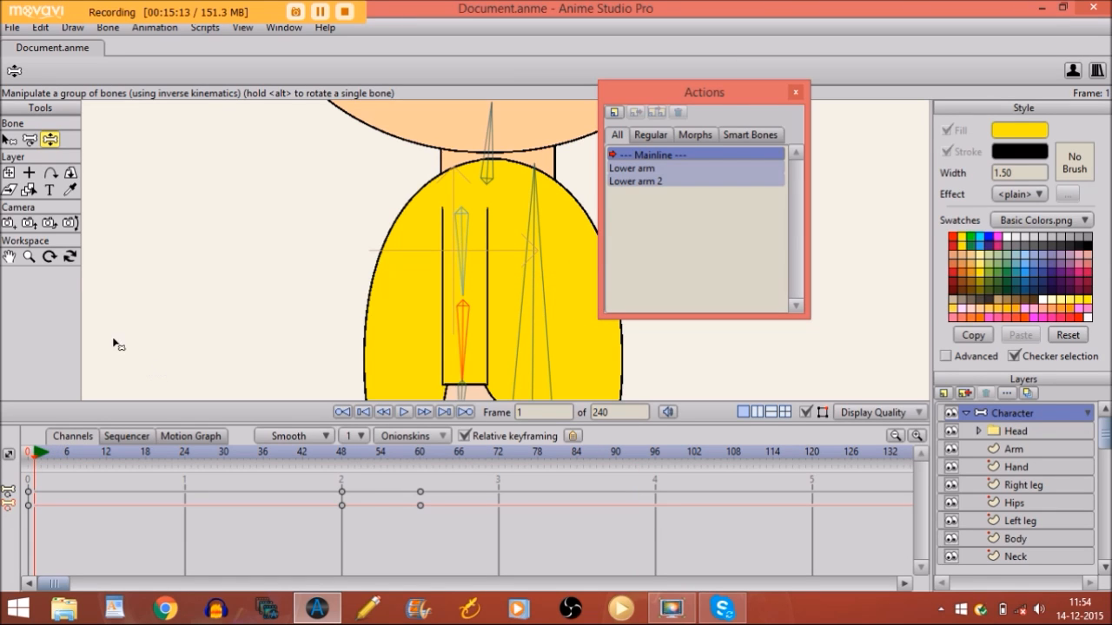
pyautogui.click(29, 257)
pyautogui.moveTo(524, 307); pyautogui.dragTo(490, 336)
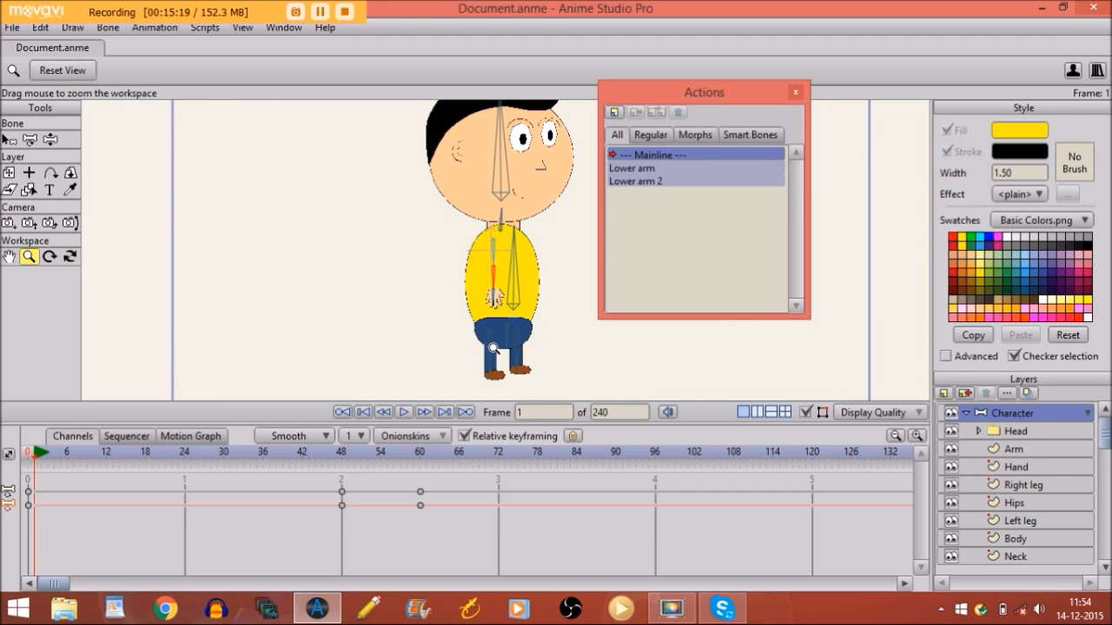